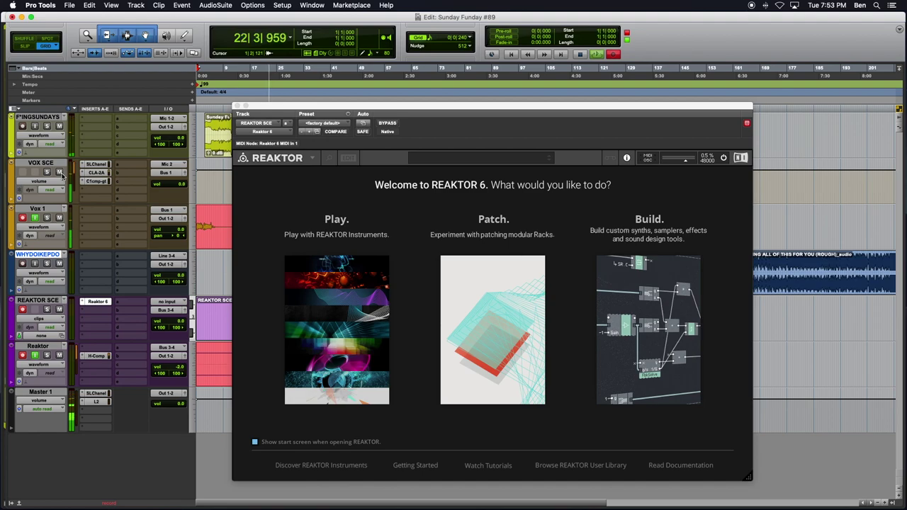
- Move the WHY DO I KEEP DOING ALL OF THIS FOR YOU (ROUGH) audio clip to start at bar 57 and mute the VOX SCE track
{"action": "left_click", "coordinate": [238, 105]}
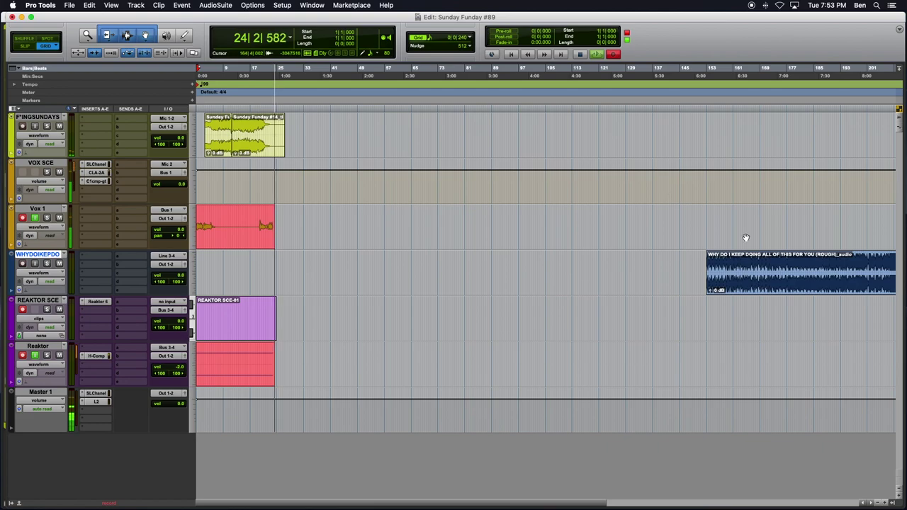
{"action": "left_click", "coordinate": [97, 302]}
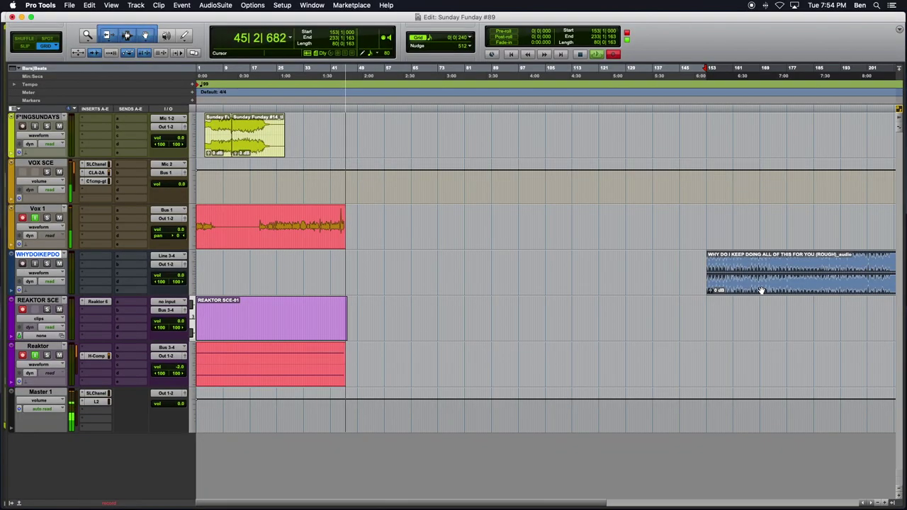
{"action": "left_click_drag", "start_coordinate": [760, 291], "coordinate": [438, 254]}
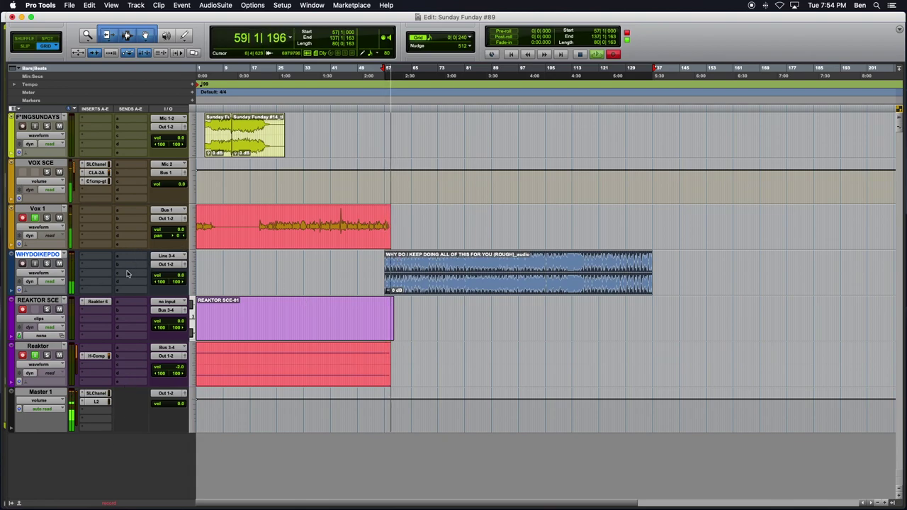
{"action": "left_click", "coordinate": [59, 172]}
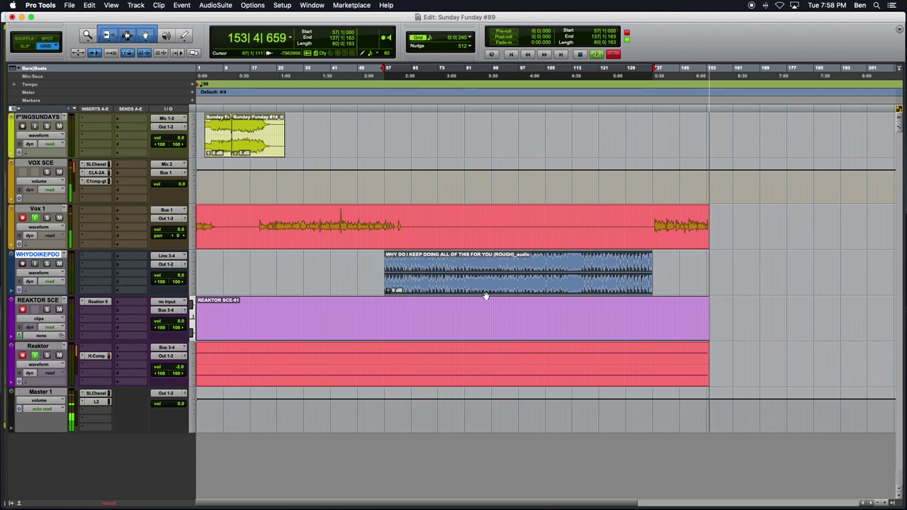
- Open Reaktor 6 on the REAKTOR SCE track with a new Patch rack, and reposition and enlarge its window
{"action": "left_click", "coordinate": [98, 301]}
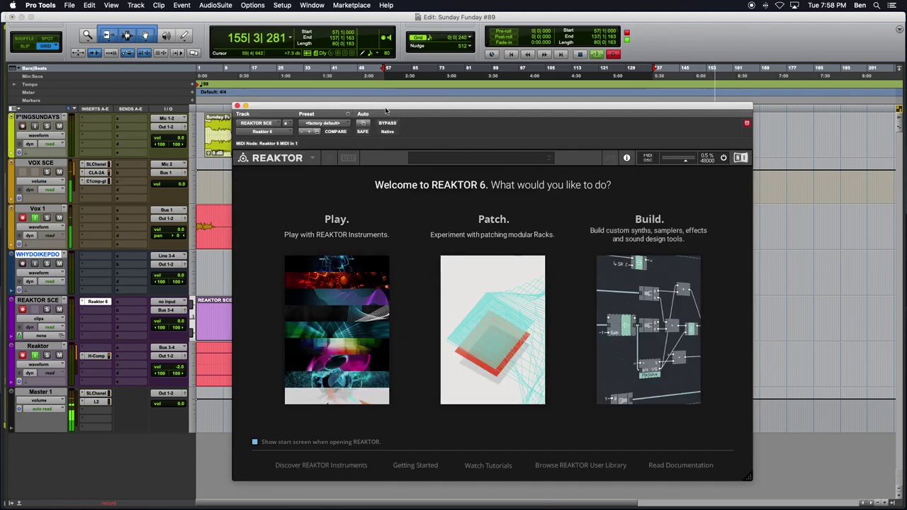
{"action": "left_click", "coordinate": [469, 366]}
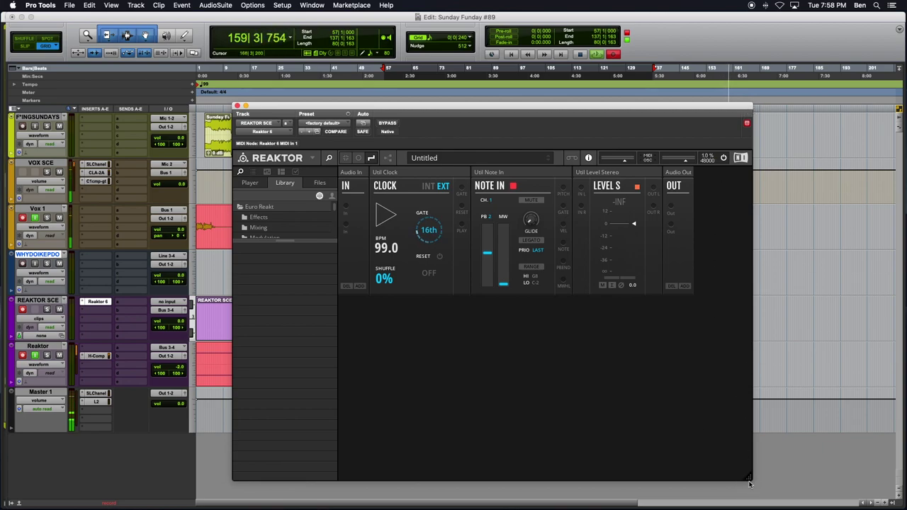
{"action": "left_click_drag", "start_coordinate": [748, 477], "coordinate": [771, 429]}
{"action": "left_click_drag", "start_coordinate": [585, 111], "coordinate": [488, 174]}
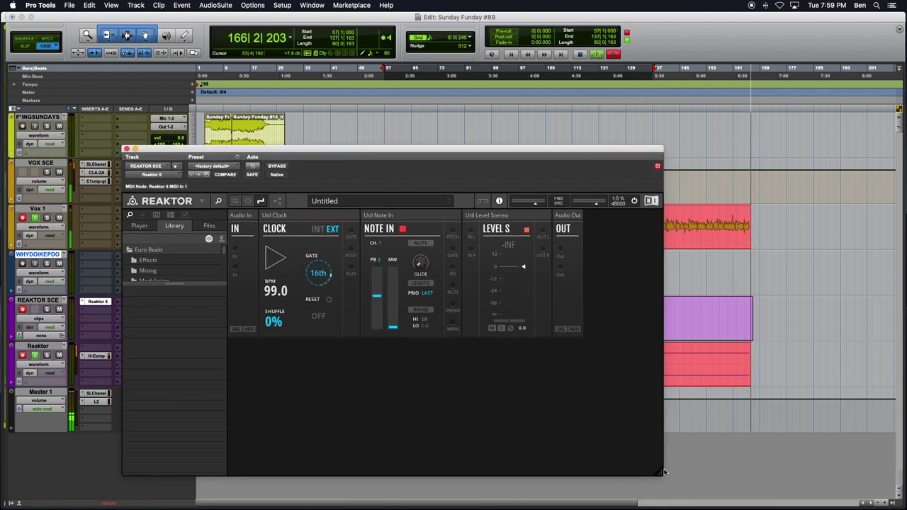
{"action": "left_click_drag", "start_coordinate": [664, 471], "coordinate": [759, 487]}
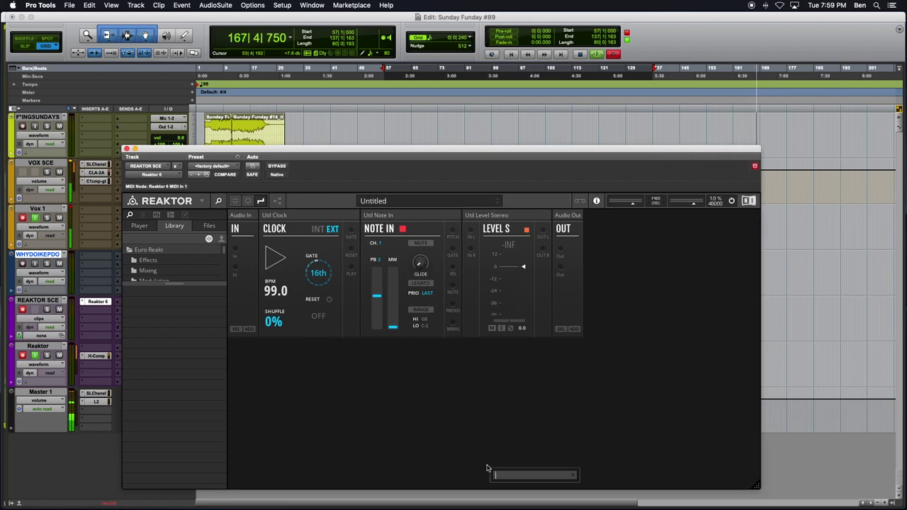
- Add the Toy Box Free Pack OSC-Oscillator block to the rack by searching for "Toy Box Osc"
{"action": "type", "text": "Toy Box"}
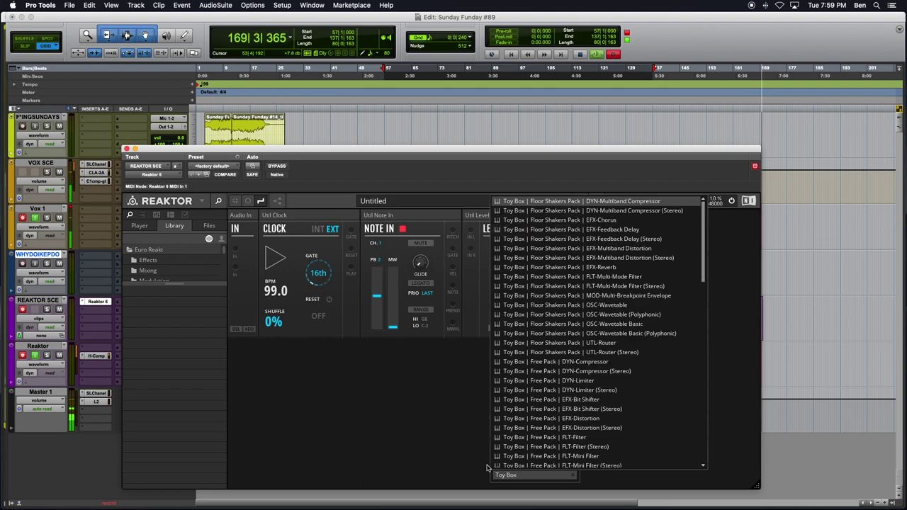
{"action": "type", "text": " Osc"}
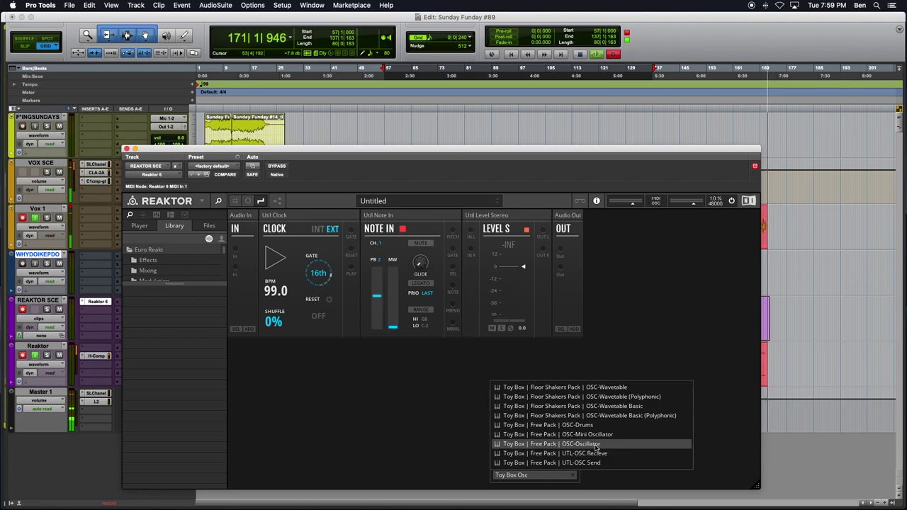
{"action": "left_click", "coordinate": [597, 445]}
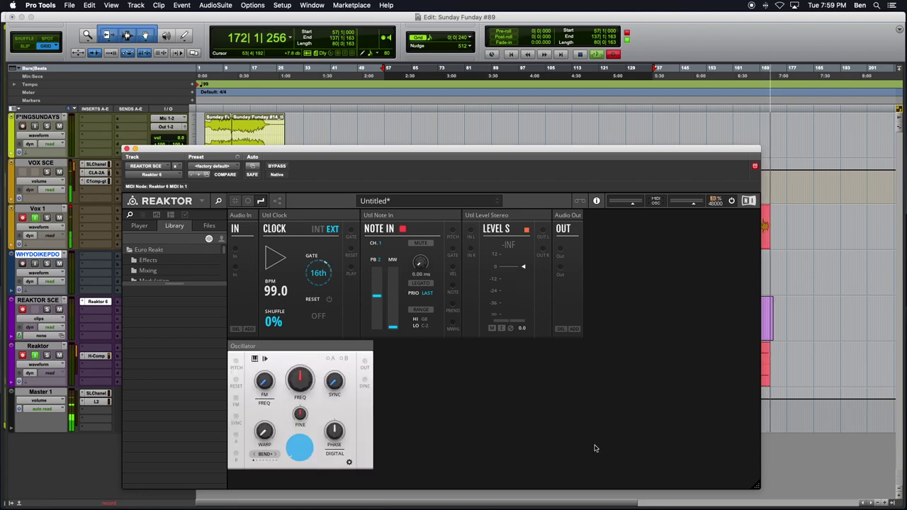
{"action": "double_click", "coordinate": [469, 421]}
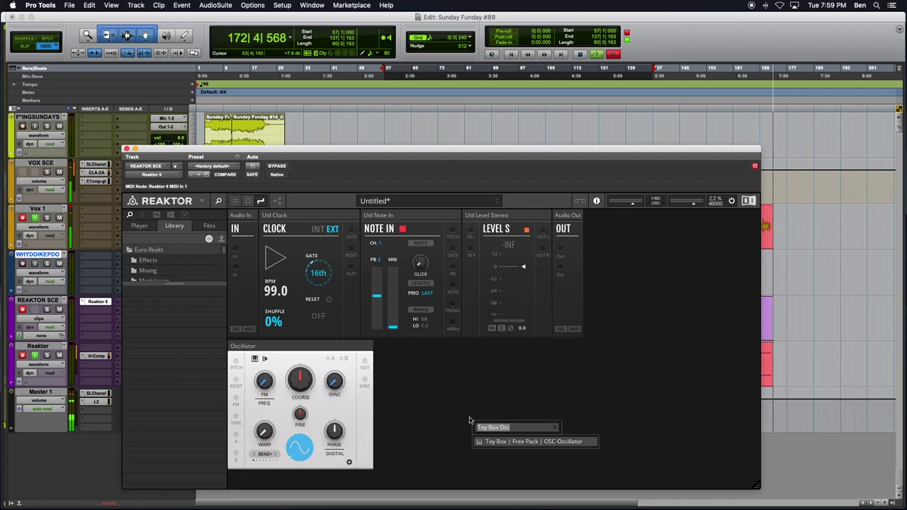
{"action": "type", "text": "Euro"}
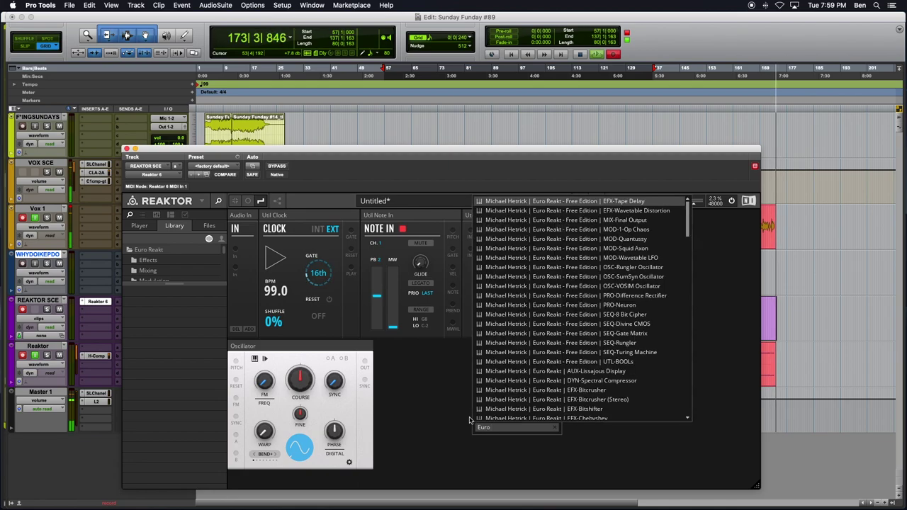
{"action": "type", "text": " REAKT"}
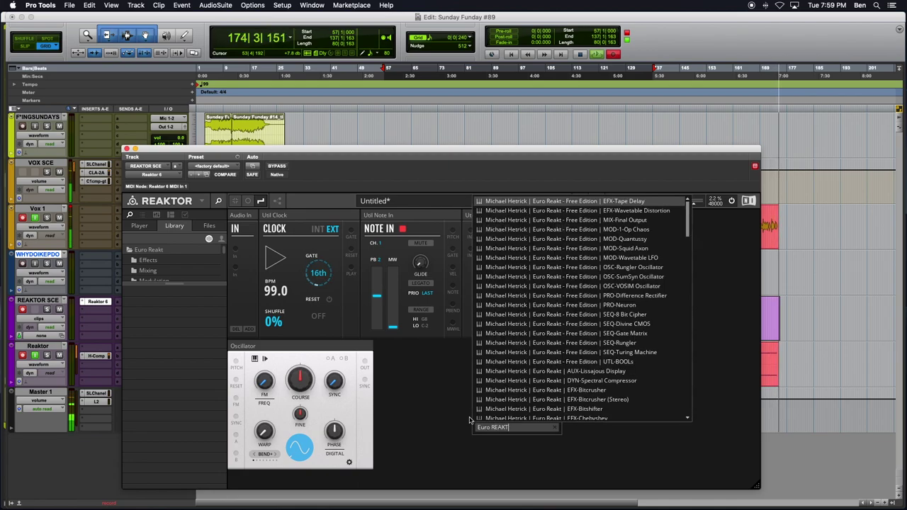
{"action": "key", "text": "Return"}
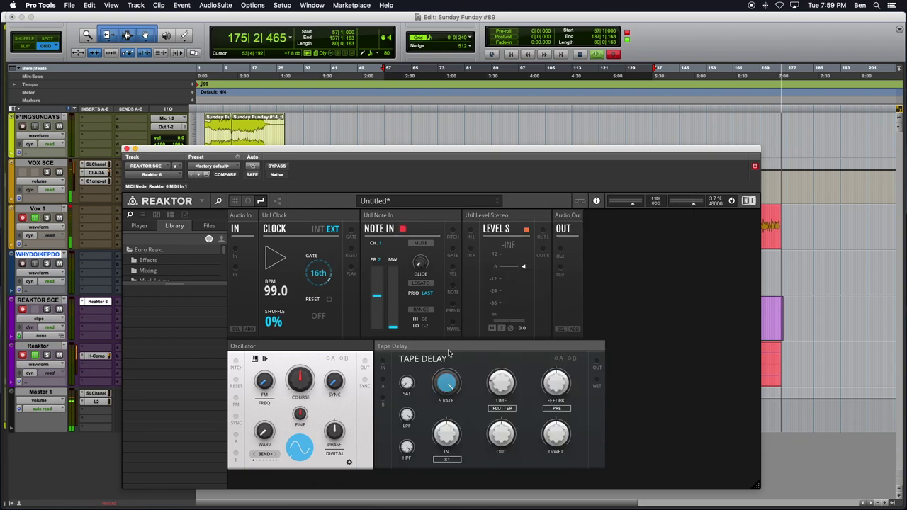
{"action": "left_click", "coordinate": [506, 347]}
{"action": "key", "text": "Delete"}
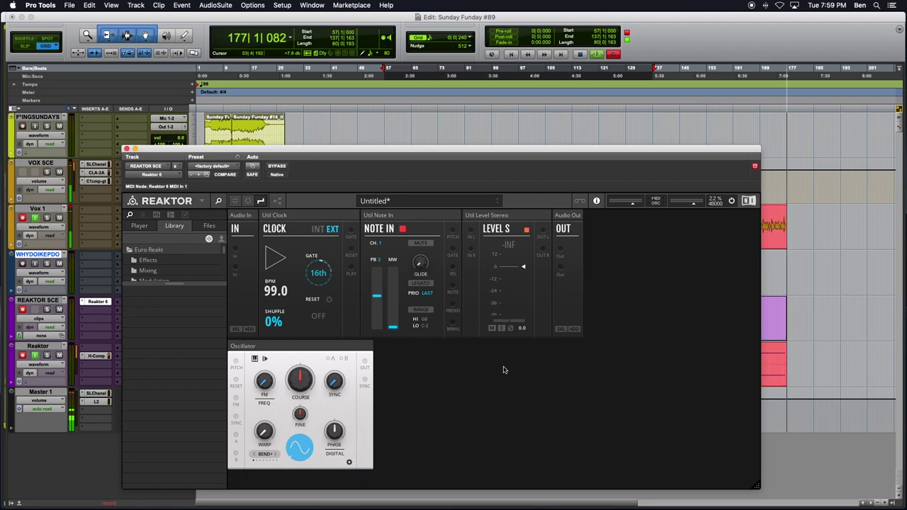
- Search the blocks for "Euro REAKT OSc" and add the Fold Osc beside the Oscillator
{"action": "double_click", "coordinate": [504, 369]}
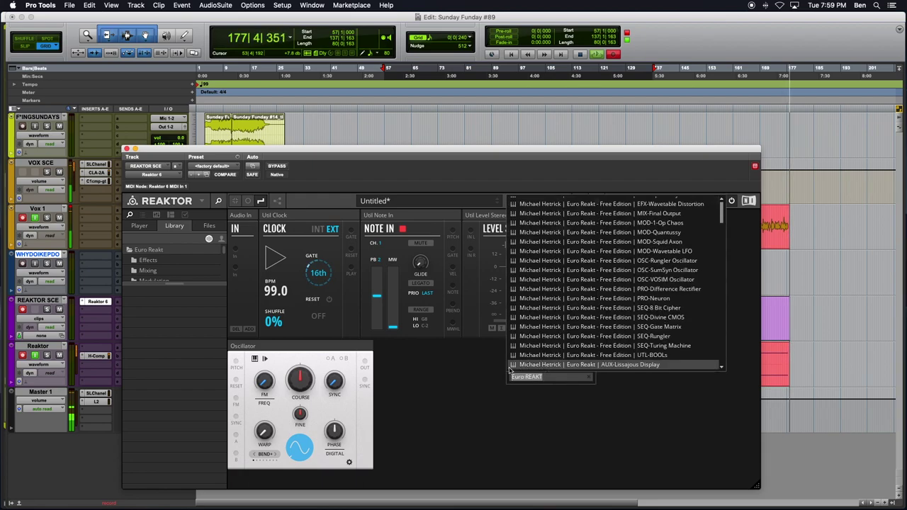
{"action": "left_click", "coordinate": [557, 380]}
{"action": "type", "text": "OSc"}
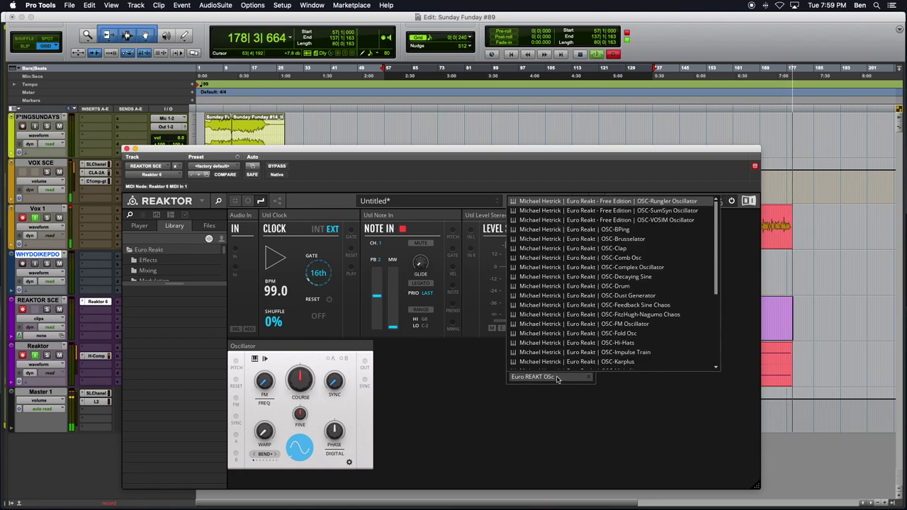
{"action": "key", "text": "Return"}
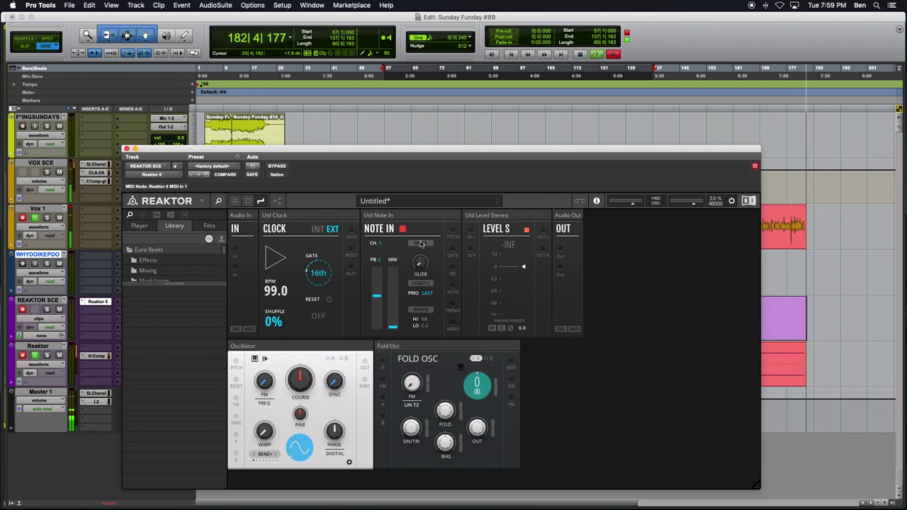
- Place the Mixer between Note In and Level S, and connect its left output to the Level S left input with a purple wire
{"action": "mouse_move", "coordinate": [387, 346]}
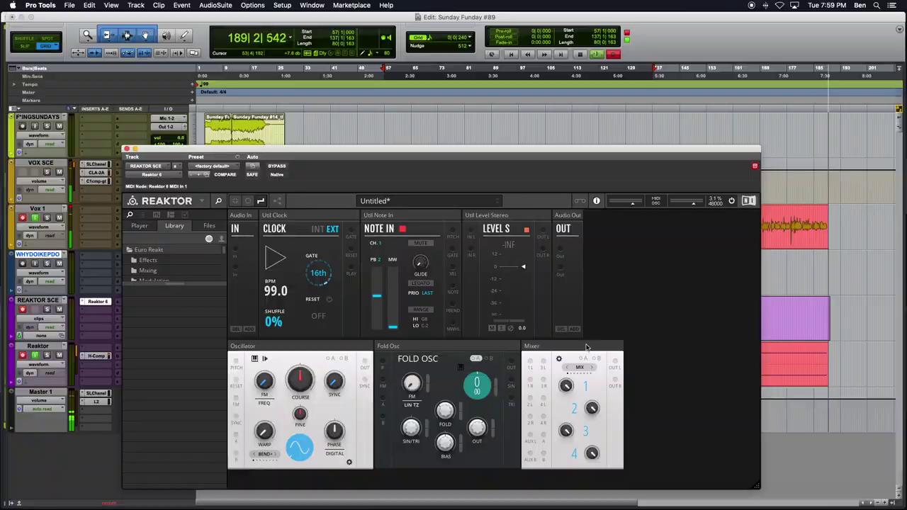
{"action": "left_click_drag", "start_coordinate": [596, 347], "coordinate": [485, 226]}
{"action": "left_click_drag", "start_coordinate": [556, 230], "coordinate": [569, 249]}
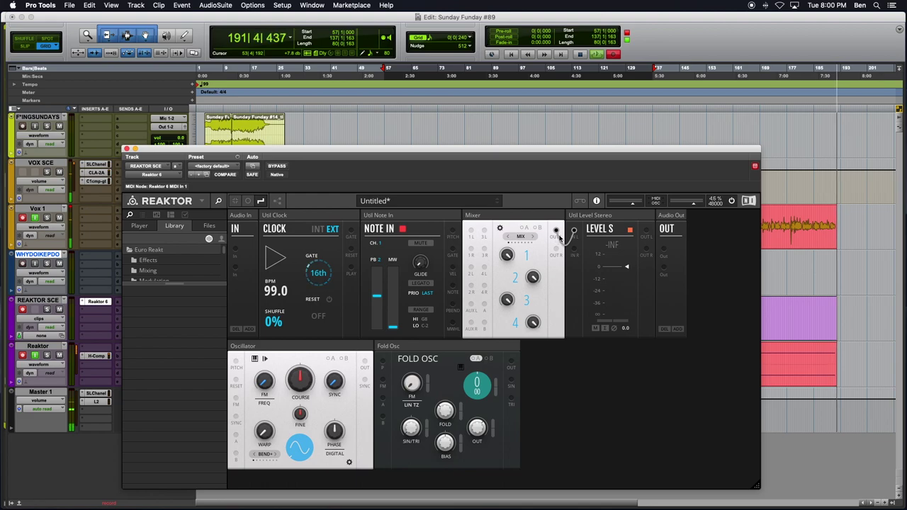
{"action": "right_click", "coordinate": [559, 237]}
{"action": "mouse_move", "coordinate": [592, 240]}
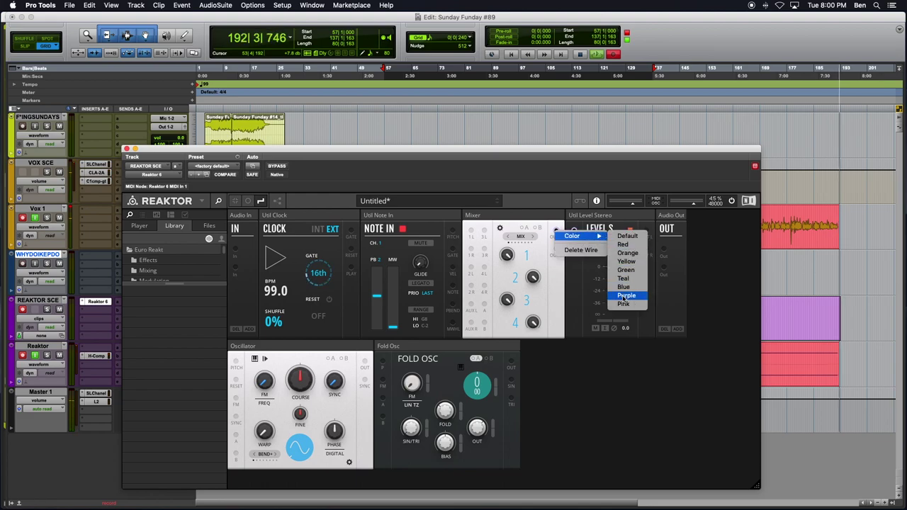
{"action": "left_click", "coordinate": [623, 292]}
- Finish the stereo wiring from the Mixer through Level S to the Audio Out, and change the Level S indicator color to purple
{"action": "left_click_drag", "start_coordinate": [557, 252], "coordinate": [574, 252]}
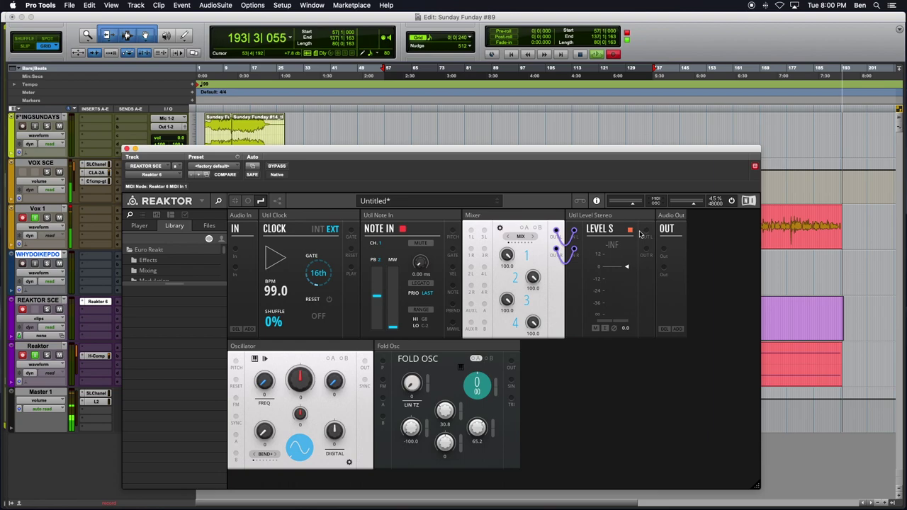
{"action": "left_click_drag", "start_coordinate": [645, 231], "coordinate": [646, 249]}
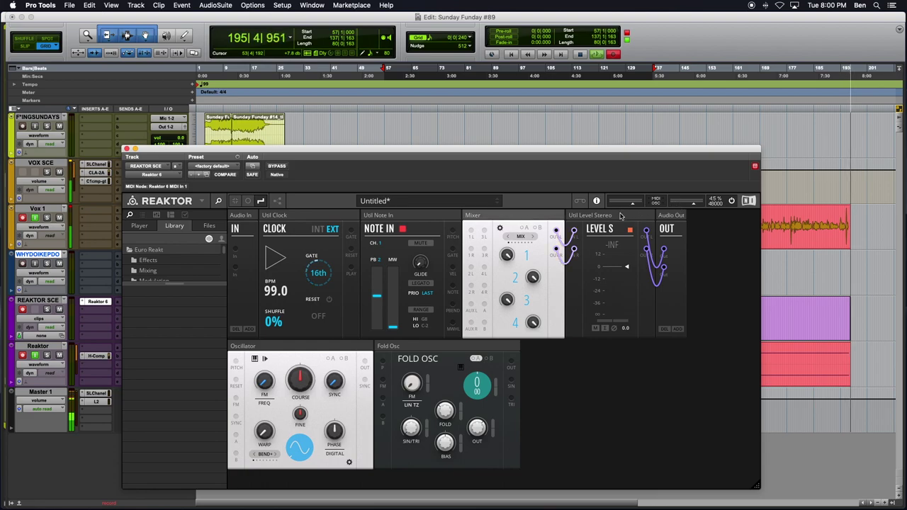
{"action": "left_click", "coordinate": [629, 231]}
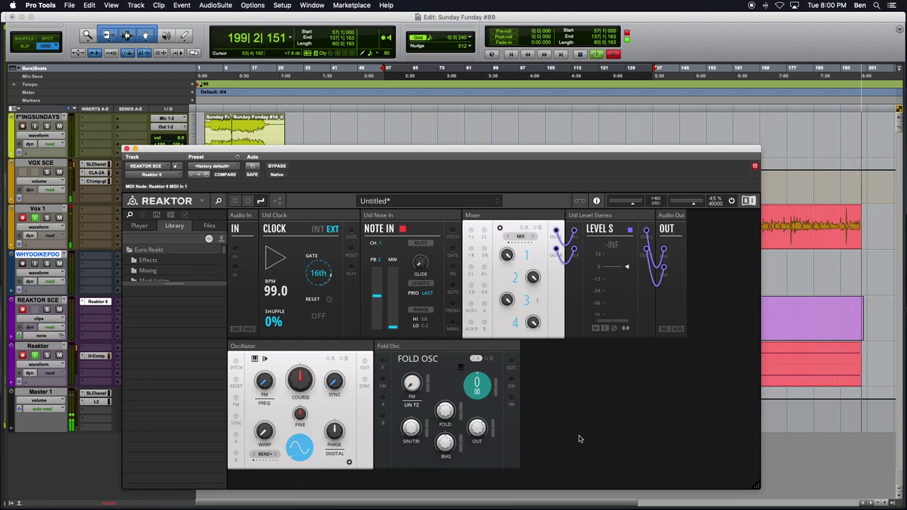
- Add the Toy Box Free Pack UTL-Dual VCA block and place it between Note In and the Mixer
{"action": "double_click", "coordinate": [610, 373]}
{"action": "type", "text": "Toy Box Mix"}
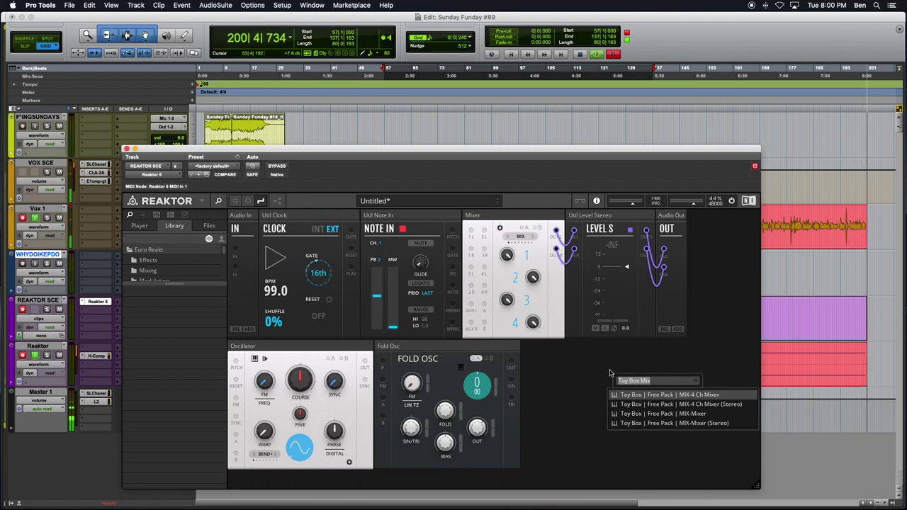
{"action": "key", "text": "BackSpace"}
{"action": "key", "text": "BackSpace"}
{"action": "key", "text": "BackSpace"}
{"action": "type", "text": "VCA"}
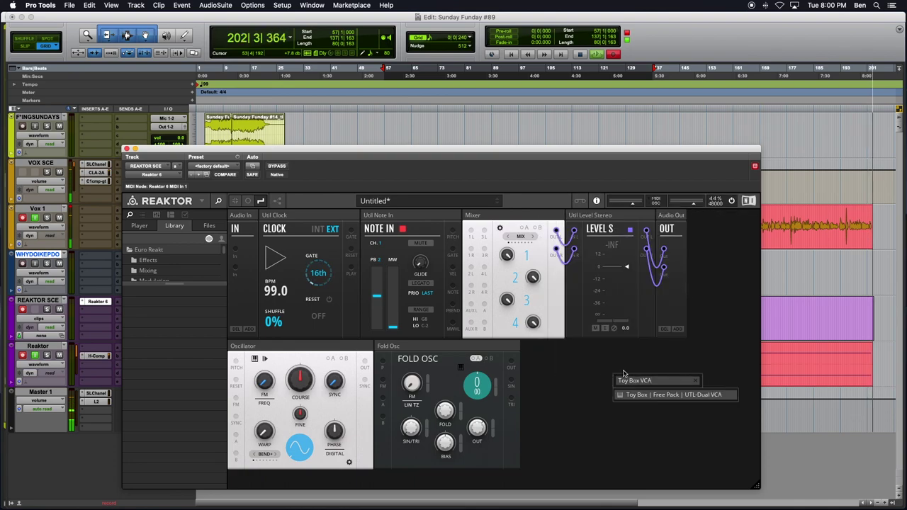
{"action": "left_click", "coordinate": [679, 395]}
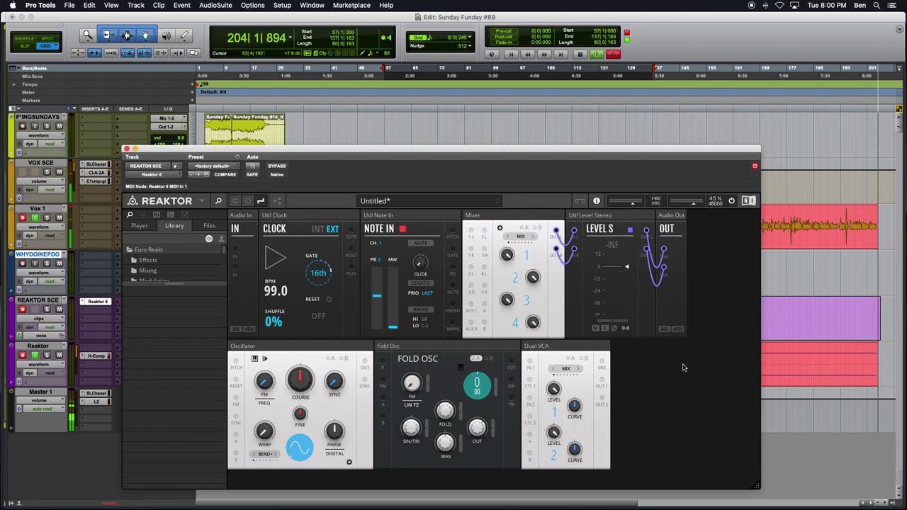
{"action": "mouse_move", "coordinate": [576, 346]}
{"action": "left_click_drag", "start_coordinate": [576, 347], "coordinate": [561, 231]}
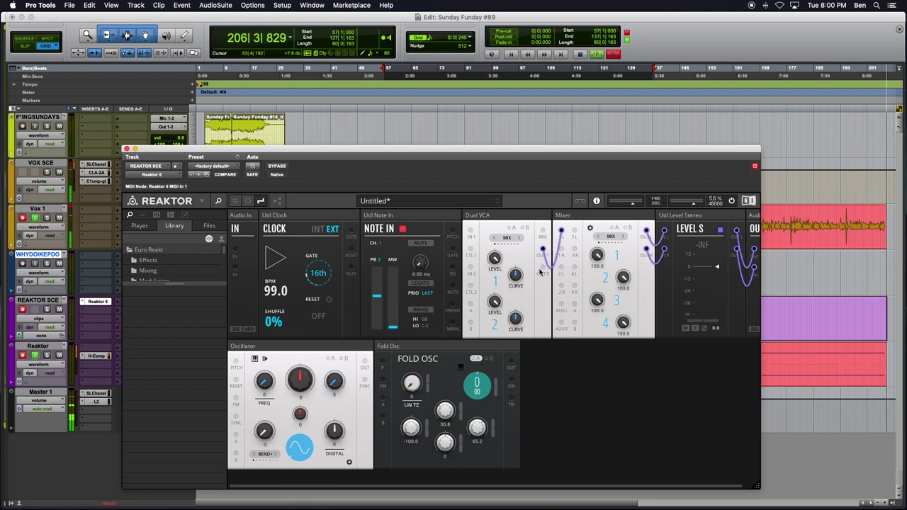
- Wire Dual VCA outputs 1 and 2 into the left and right inputs of Mixer channels 1 and 2, and set both VCA levels to 0
{"action": "left_click_drag", "start_coordinate": [543, 273], "coordinate": [561, 287]}
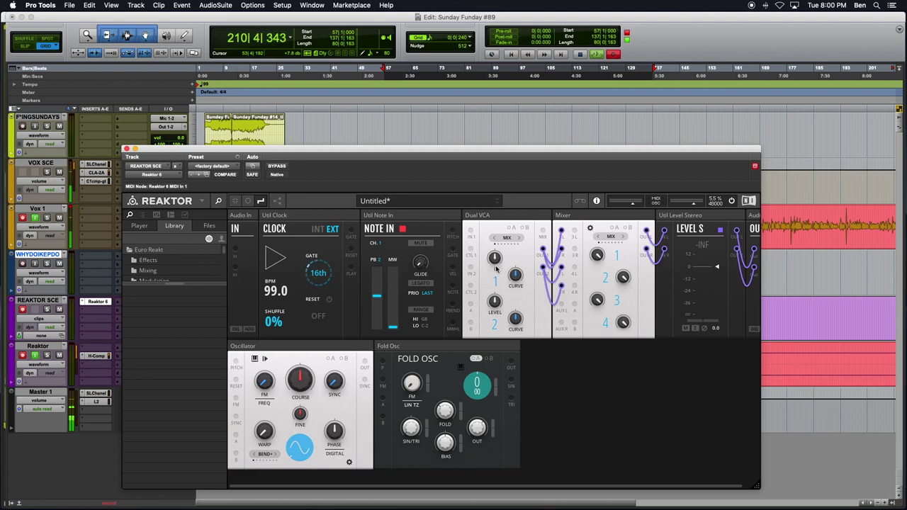
{"action": "left_click_drag", "start_coordinate": [496, 300], "coordinate": [496, 276]}
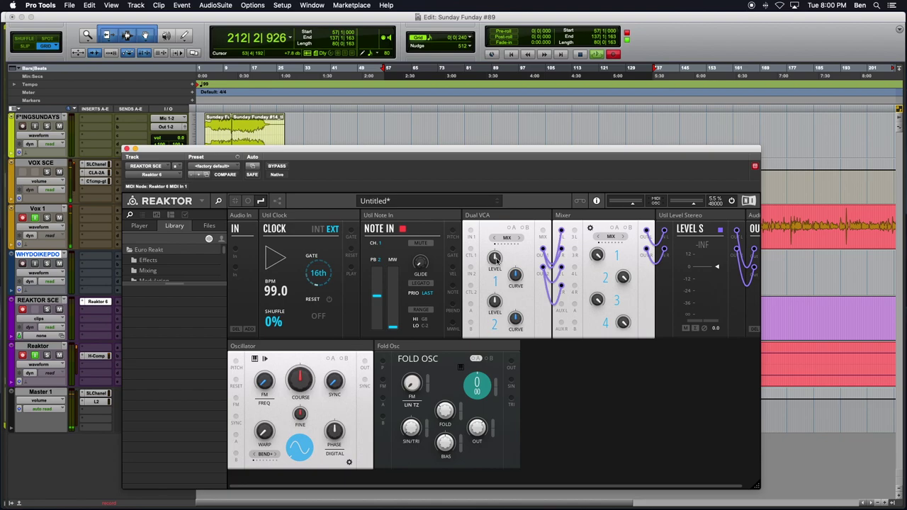
- Search the blocks for "TOY BOX ENV" and add the Free Pack MOD-Envelope beside the Fold Osc
{"action": "double_click", "coordinate": [547, 423]}
{"action": "type", "text": "TOY"}
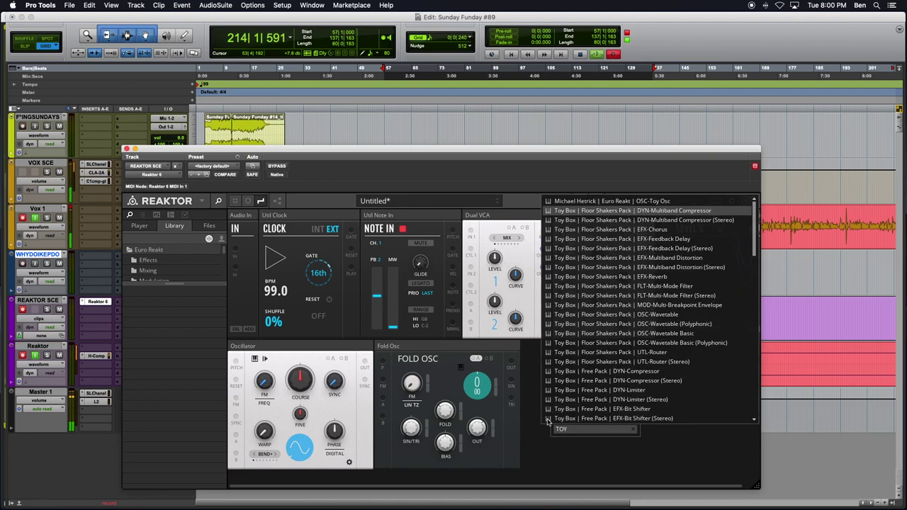
{"action": "type", "text": " BOX E"}
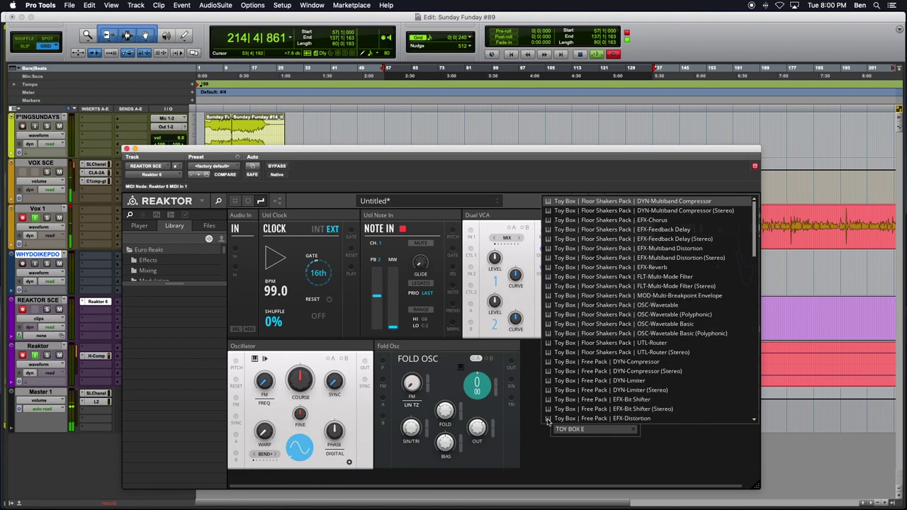
{"action": "type", "text": "NV"}
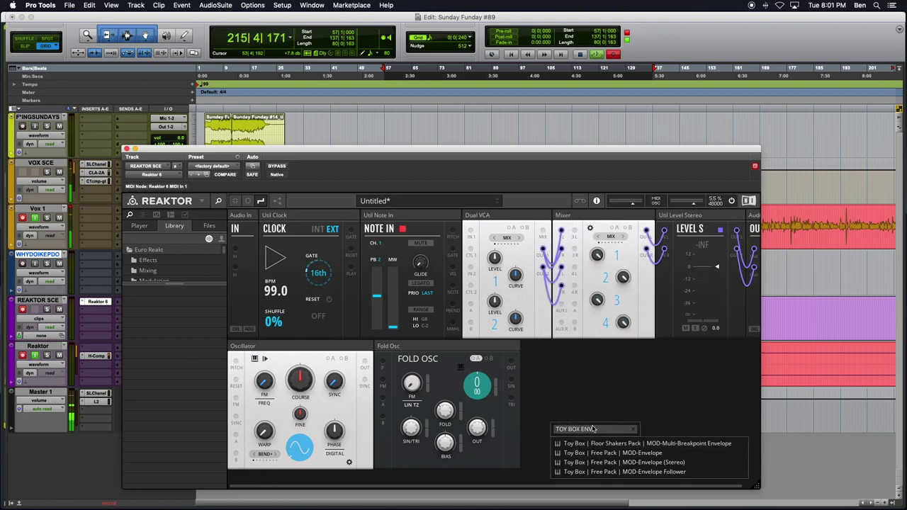
{"action": "left_click", "coordinate": [658, 453]}
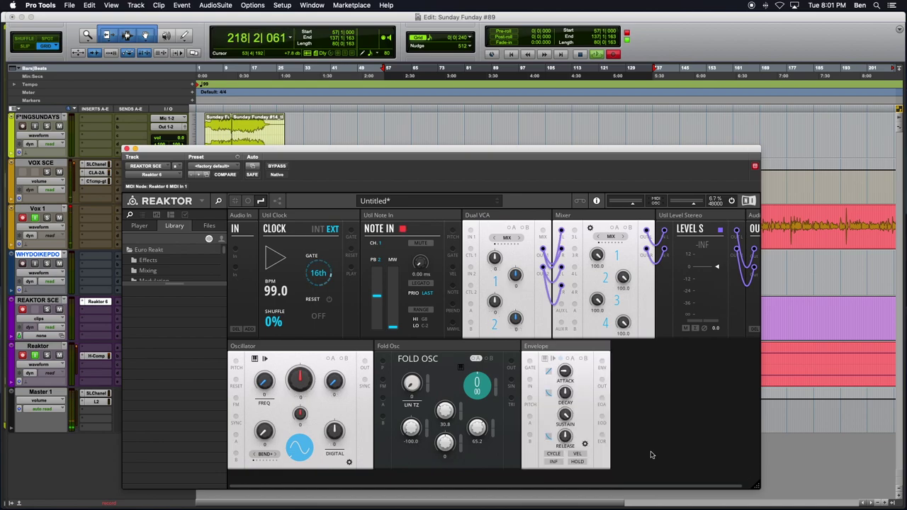
- Move the Envelope block into the upper row between Note In and Dual VCA, and widen the Reaktor window to show all blocks
{"action": "left_click_drag", "start_coordinate": [569, 346], "coordinate": [379, 213]}
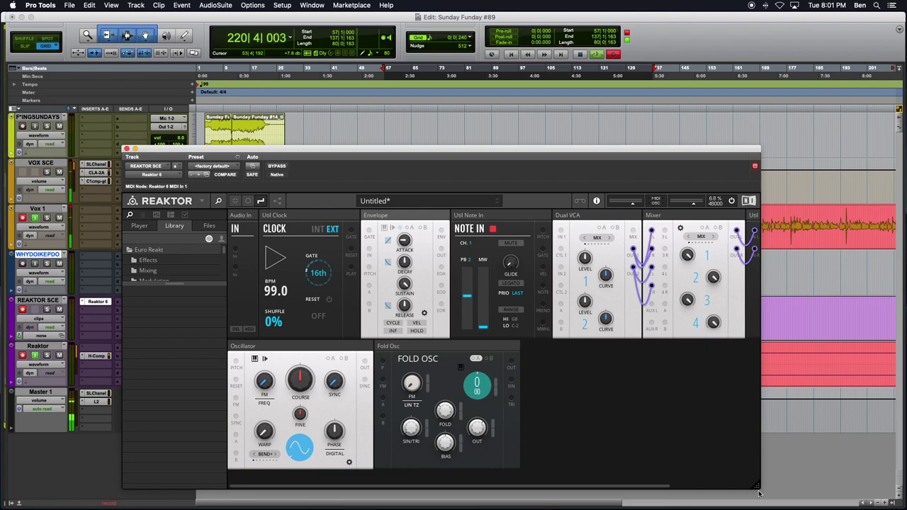
{"action": "left_click_drag", "start_coordinate": [756, 486], "coordinate": [884, 486]}
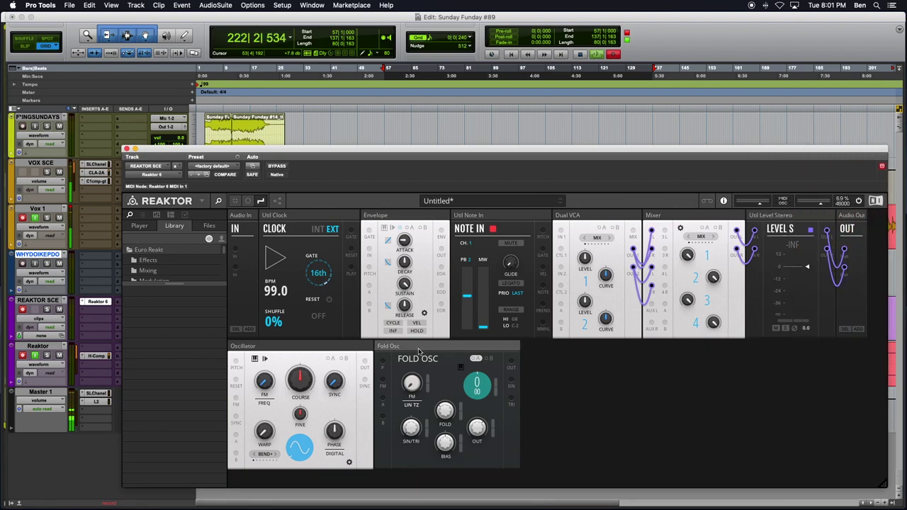
{"action": "mouse_move", "coordinate": [419, 351]}
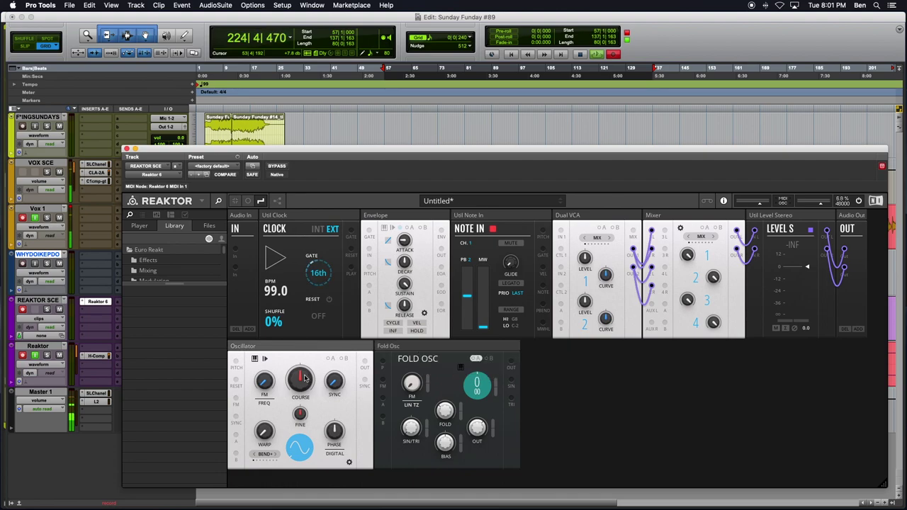
{"action": "mouse_move", "coordinate": [263, 439]}
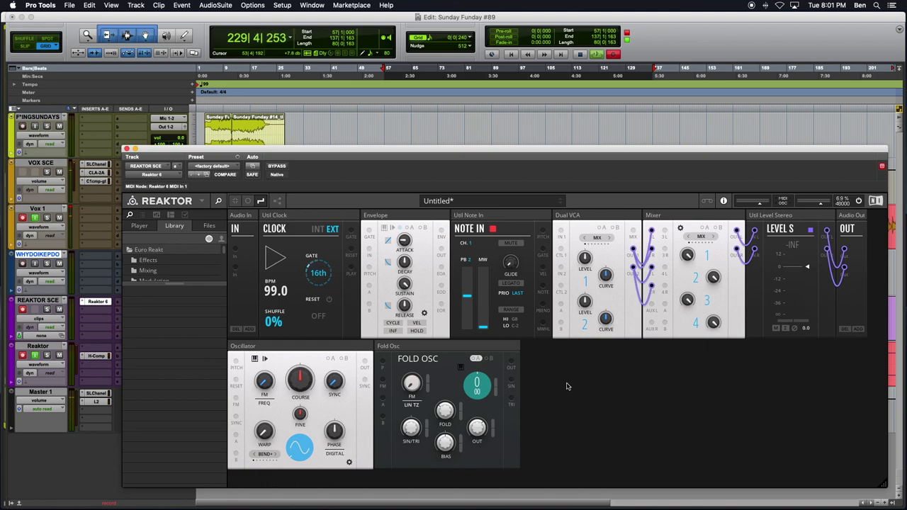
{"action": "left_click_drag", "start_coordinate": [520, 215], "coordinate": [430, 215]}
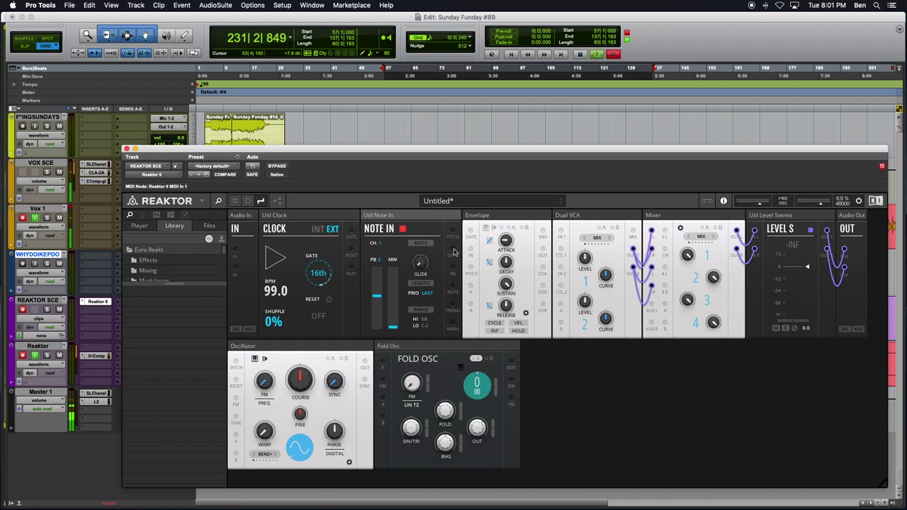
- Wire the Note In Gate output to the Envelope Gate input and color the wire green
{"action": "left_click_drag", "start_coordinate": [454, 253], "coordinate": [471, 233]}
{"action": "right_click", "coordinate": [471, 232]}
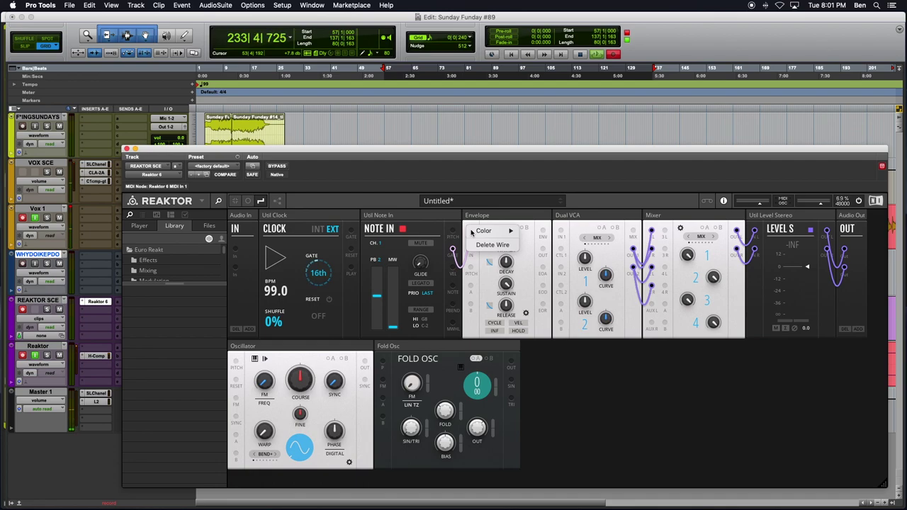
{"action": "mouse_move", "coordinate": [494, 233]}
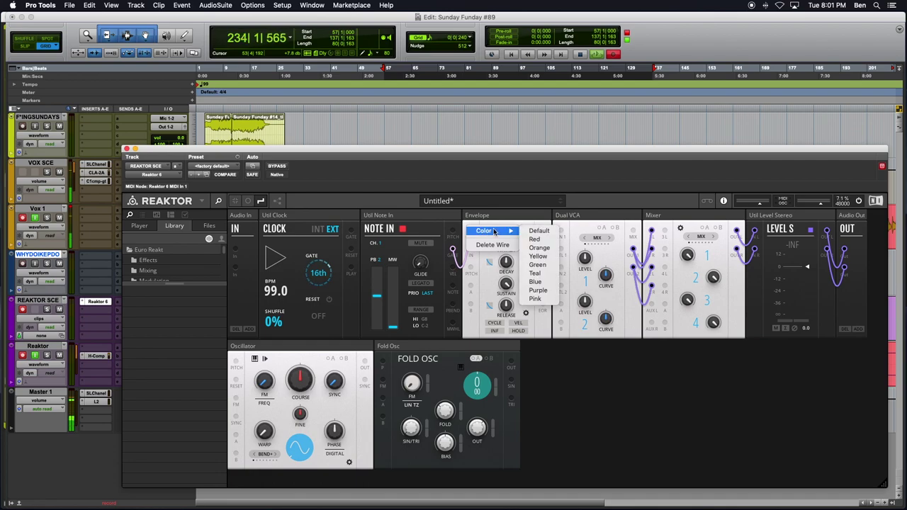
{"action": "left_click", "coordinate": [537, 265]}
- Wire the Note In Pitch output to the pitch inputs of both the Oscillator and the Fold Osc with red wires
{"action": "left_click_drag", "start_coordinate": [452, 231], "coordinate": [236, 362]}
{"action": "right_click", "coordinate": [236, 362]}
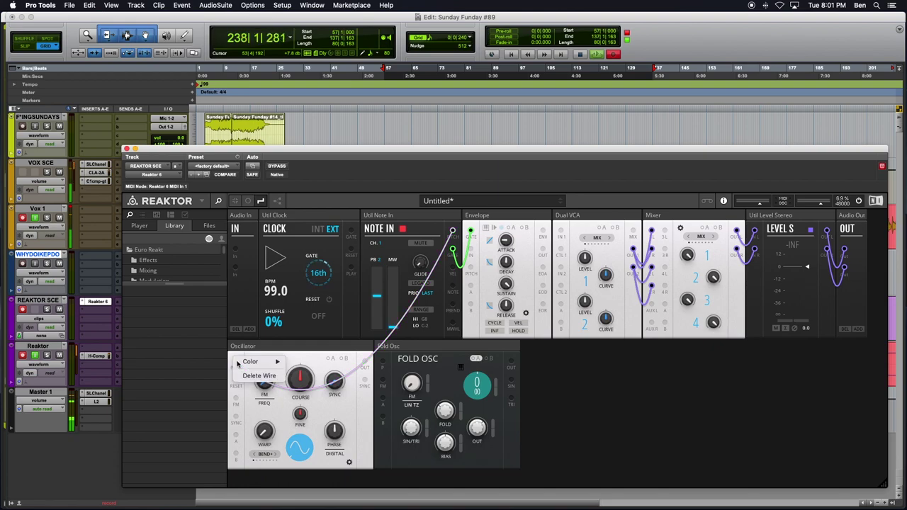
{"action": "mouse_move", "coordinate": [248, 362]}
{"action": "left_click", "coordinate": [302, 370]}
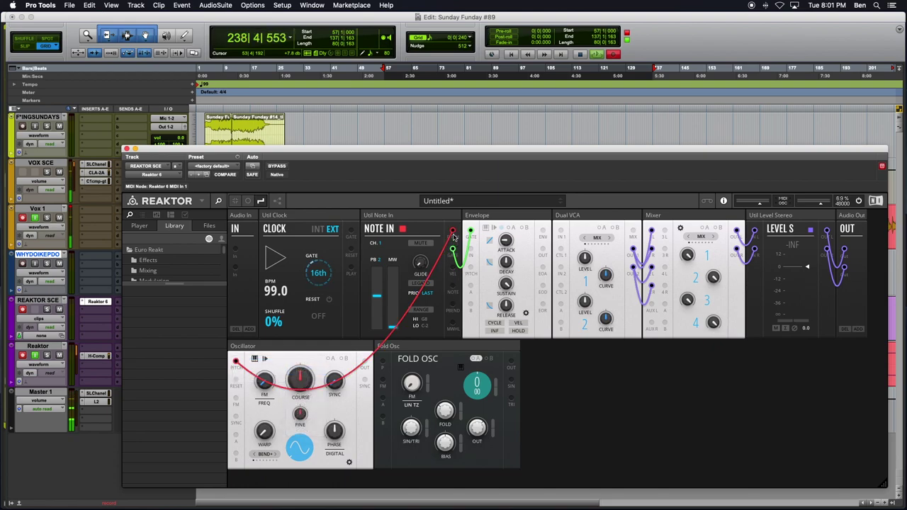
{"action": "left_click_drag", "start_coordinate": [452, 233], "coordinate": [383, 362]}
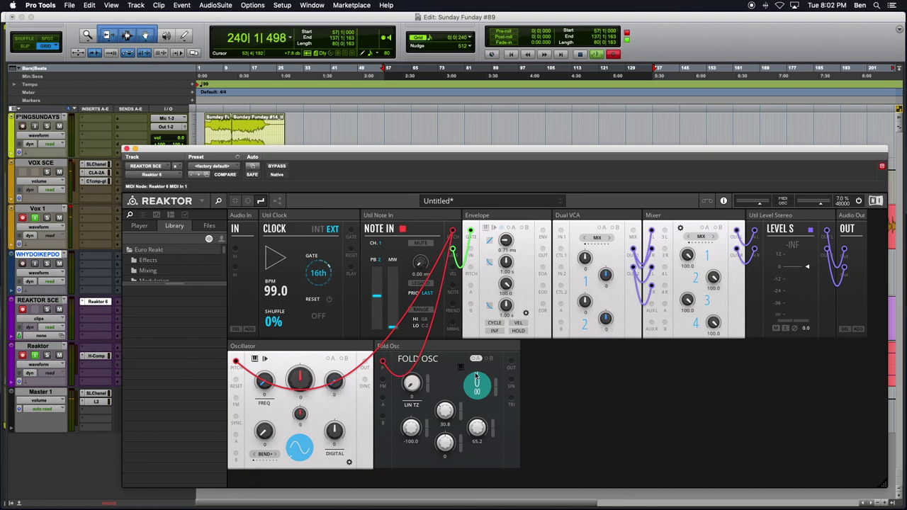
- Cross-modulate the oscillators by wiring Oscillator Out to Fold Osc FM and Fold Osc Out to Oscillator FM, using blue wires
{"action": "left_click_drag", "start_coordinate": [384, 387], "coordinate": [383, 387]}
{"action": "right_click", "coordinate": [386, 377]}
{"action": "mouse_move", "coordinate": [409, 383]}
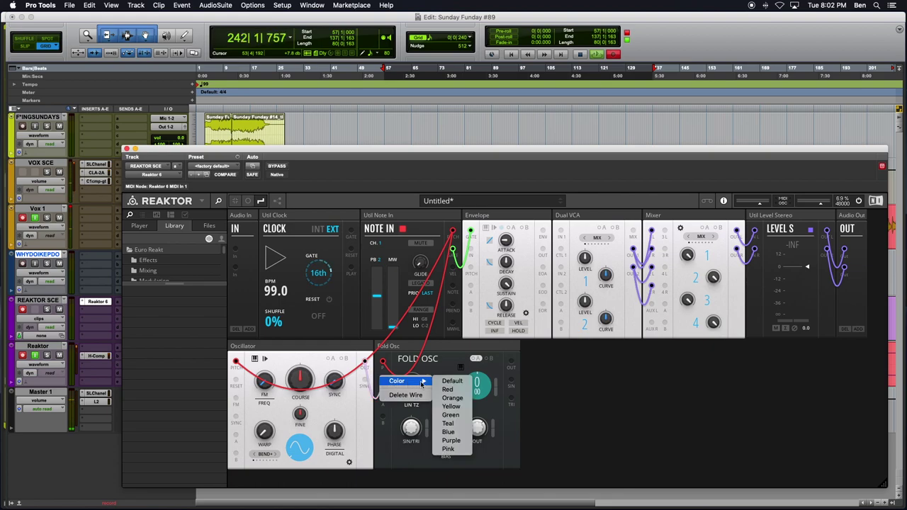
{"action": "left_click", "coordinate": [449, 432]}
{"action": "left_click_drag", "start_coordinate": [511, 362], "coordinate": [236, 399]}
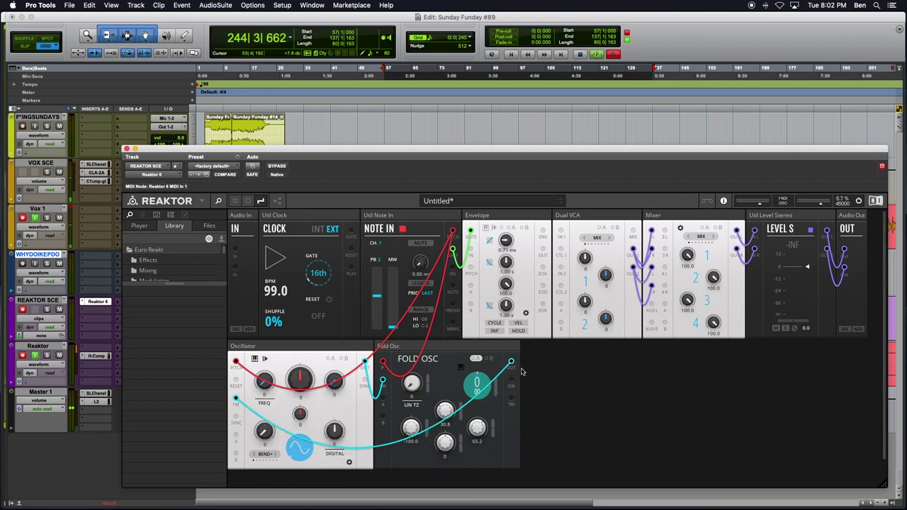
- Wire the Envelope ENV output to modulation input A of the Dual VCA
{"action": "double_click", "coordinate": [596, 371]}
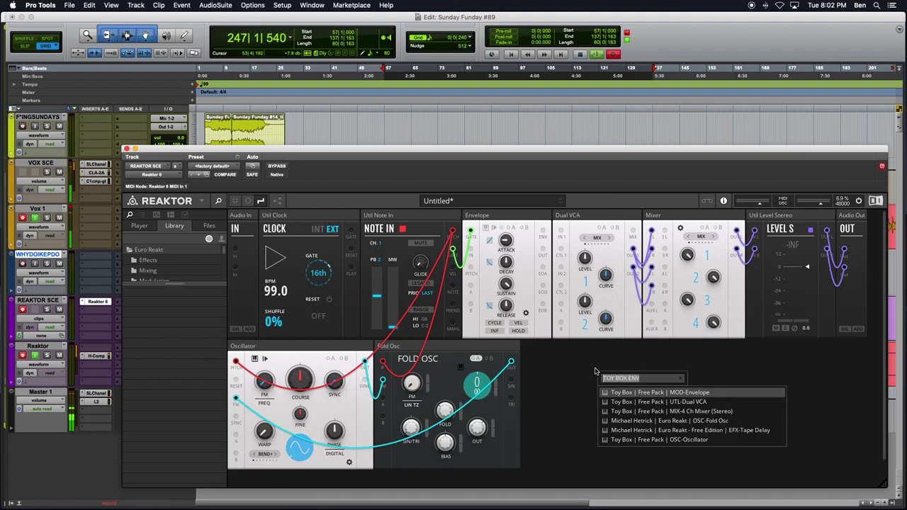
{"action": "left_click", "coordinate": [563, 346]}
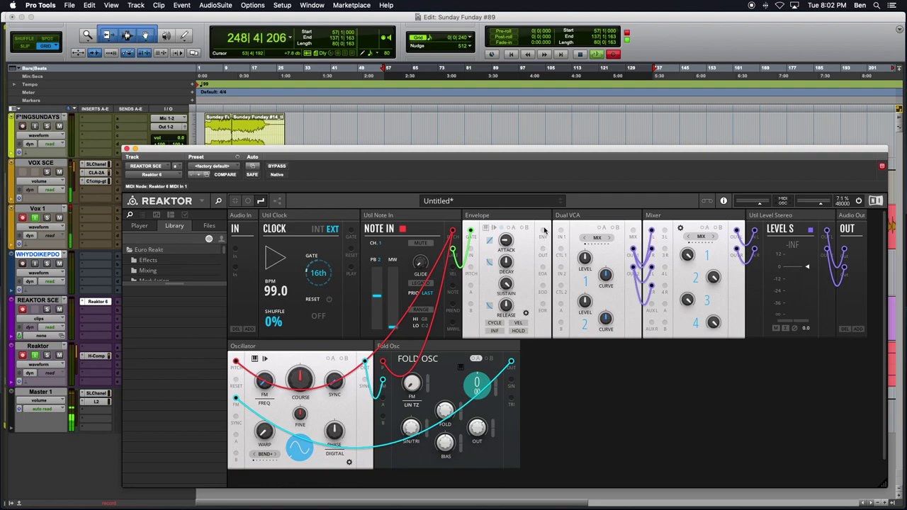
{"action": "left_click_drag", "start_coordinate": [560, 306], "coordinate": [543, 229]}
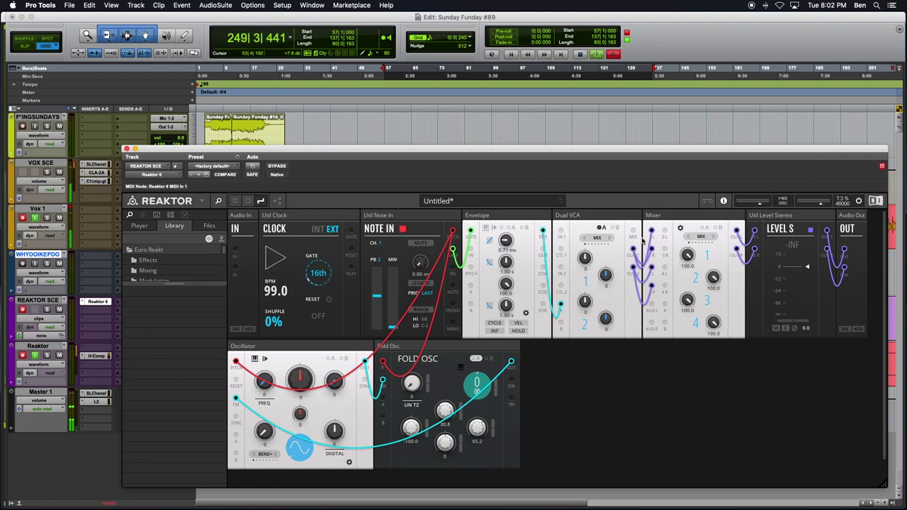
{"action": "right_click", "coordinate": [561, 304]}
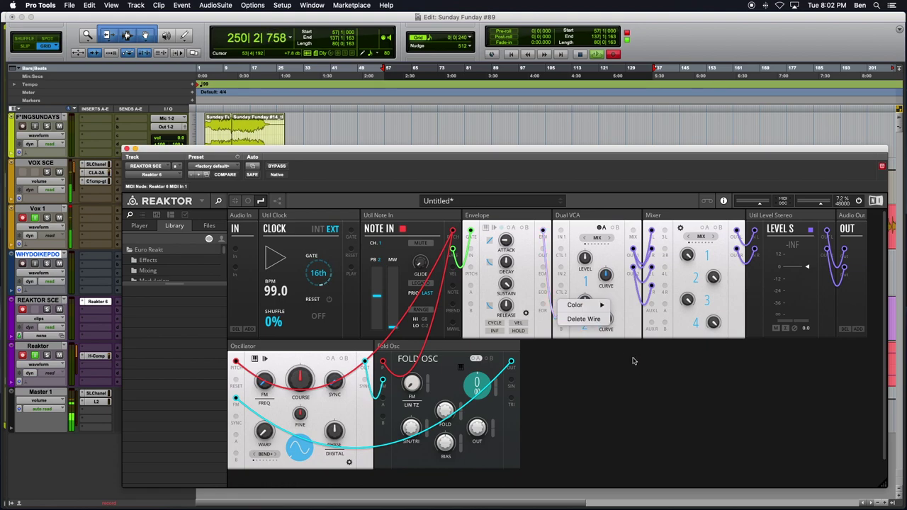
{"action": "left_click", "coordinate": [612, 375]}
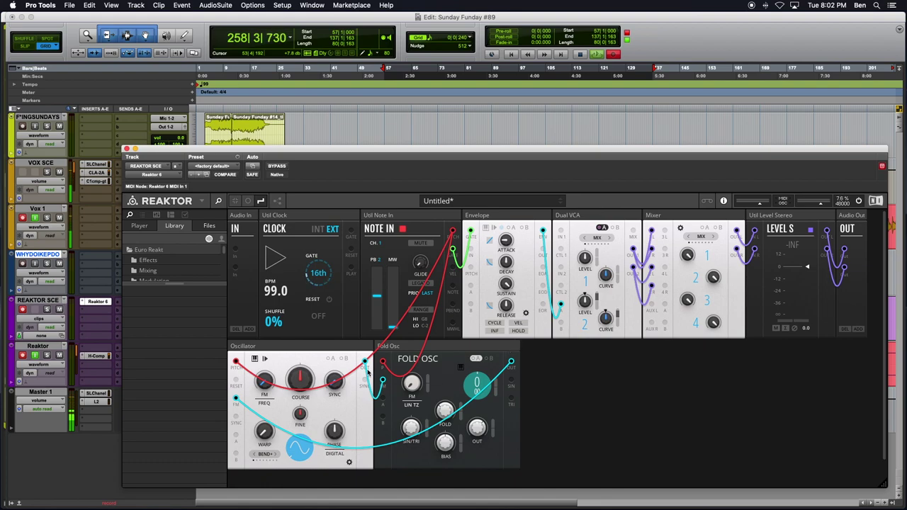
- Wire the Oscillator output to Dual VCA input 1, replacing the first blue wire with one colored purple
{"action": "left_click_drag", "start_coordinate": [364, 361], "coordinate": [560, 232]}
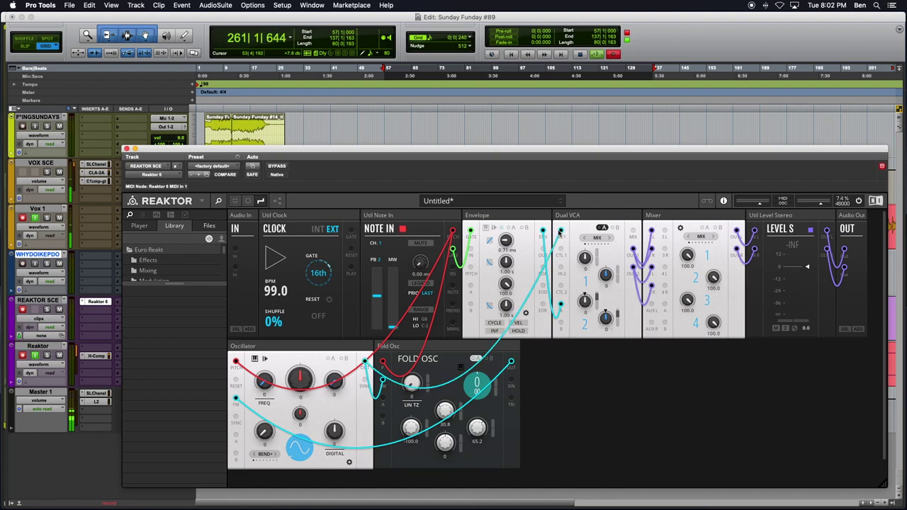
{"action": "left_click_drag", "start_coordinate": [561, 232], "coordinate": [574, 237]}
{"action": "left_click_drag", "start_coordinate": [364, 363], "coordinate": [560, 232]}
{"action": "right_click", "coordinate": [561, 232]}
{"action": "mouse_move", "coordinate": [588, 239]}
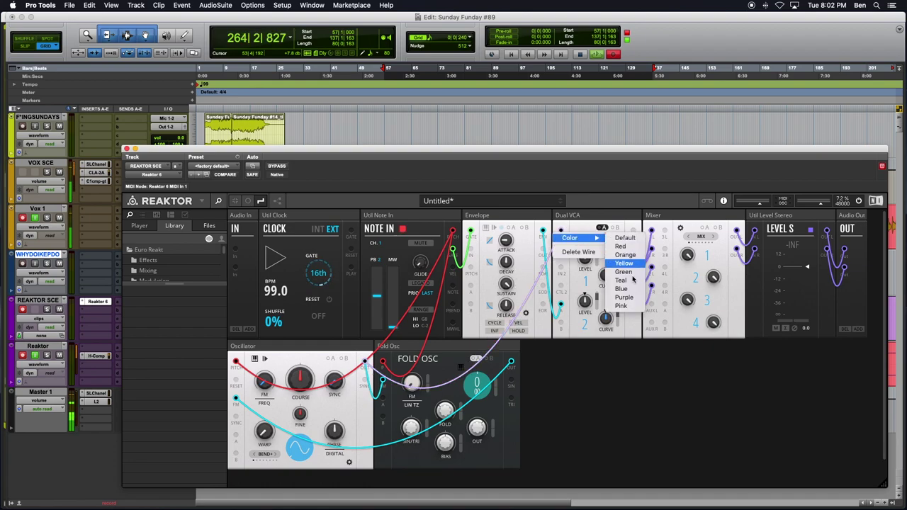
{"action": "left_click", "coordinate": [624, 297]}
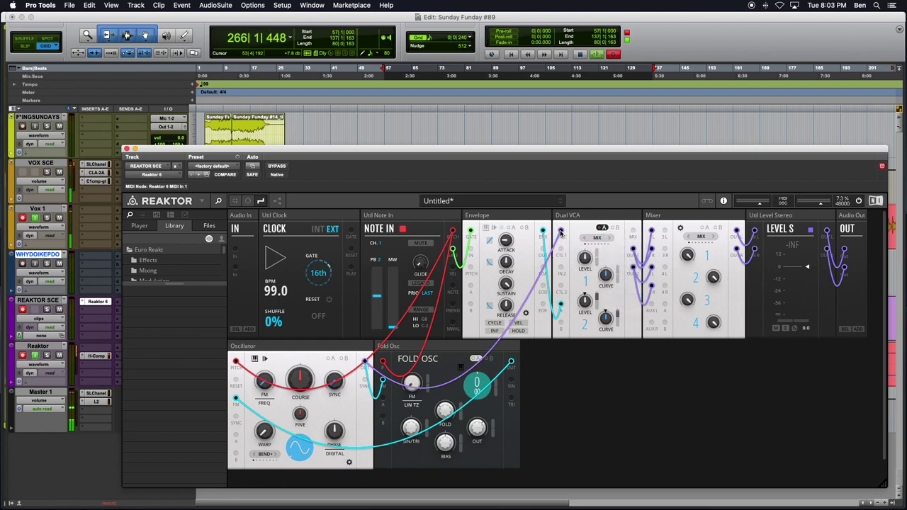
- Delete and redraw the wire from Oscillator Out to Dual VCA input 1, and connect Fold Osc Out to Dual VCA input 2
{"action": "left_click", "coordinate": [560, 233]}
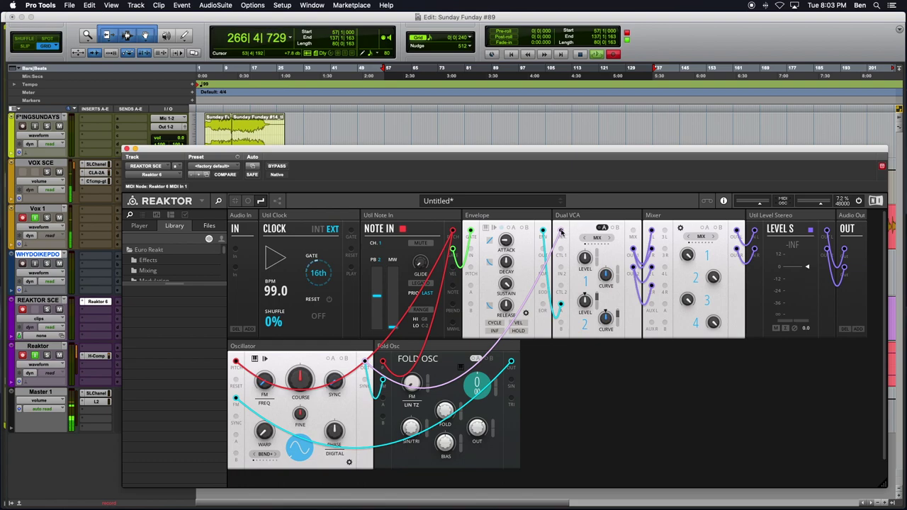
{"action": "key", "text": "Delete"}
{"action": "left_click_drag", "start_coordinate": [366, 362], "coordinate": [561, 233]}
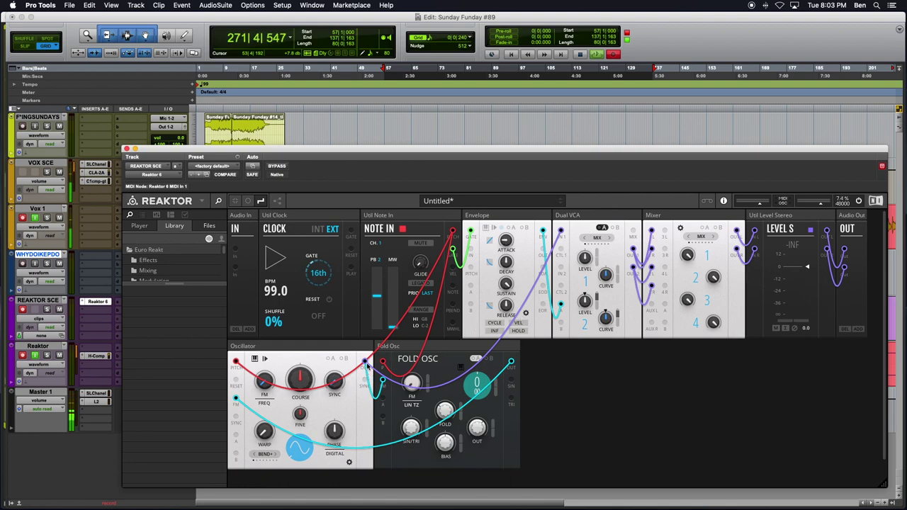
{"action": "left_click_drag", "start_coordinate": [511, 363], "coordinate": [562, 273]}
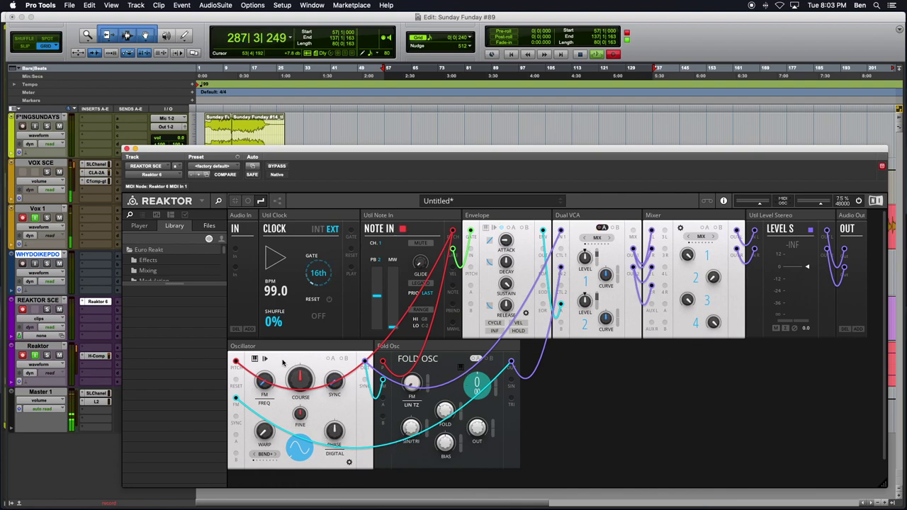
- Reposition the Reaktor window higher on the screen and zoom out the Pro Tools timeline
{"action": "mouse_move", "coordinate": [256, 360]}
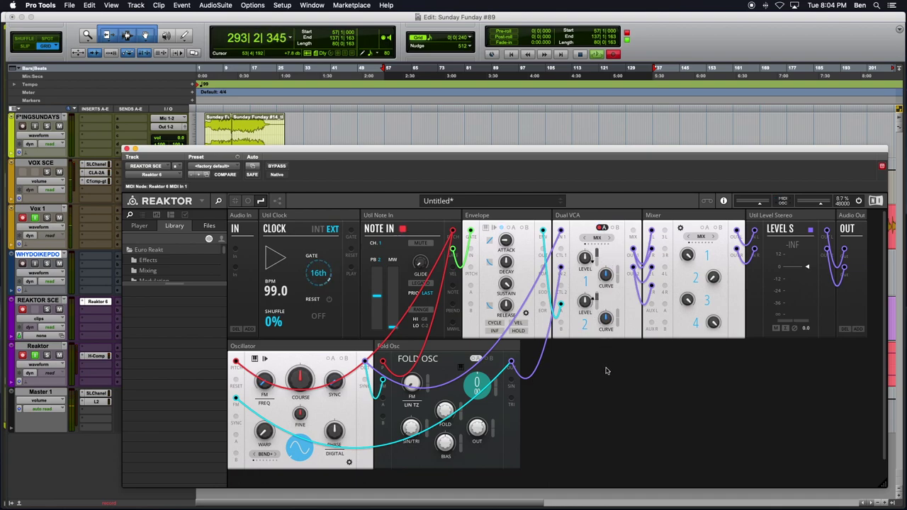
{"action": "mouse_move", "coordinate": [507, 250]}
{"action": "left_click", "coordinate": [333, 345]}
{"action": "left_click_drag", "start_coordinate": [185, 152], "coordinate": [128, 148]}
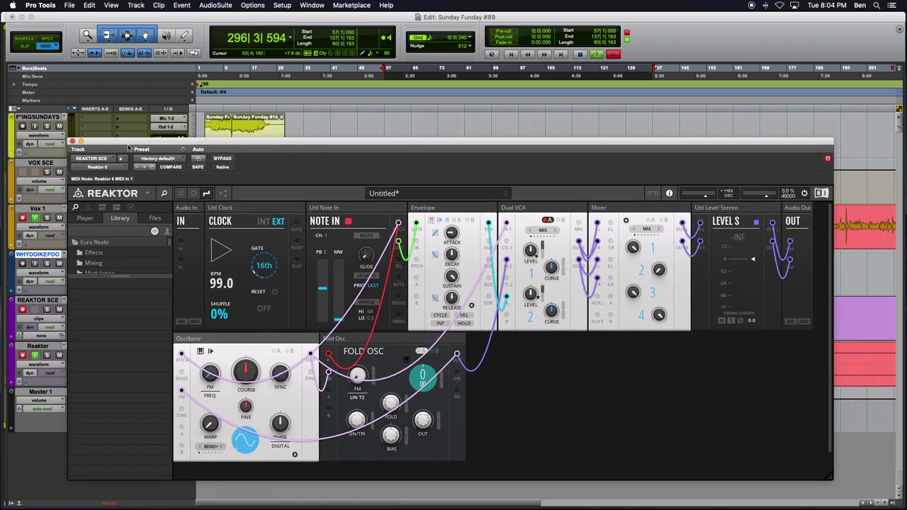
{"action": "left_click", "coordinate": [428, 323]}
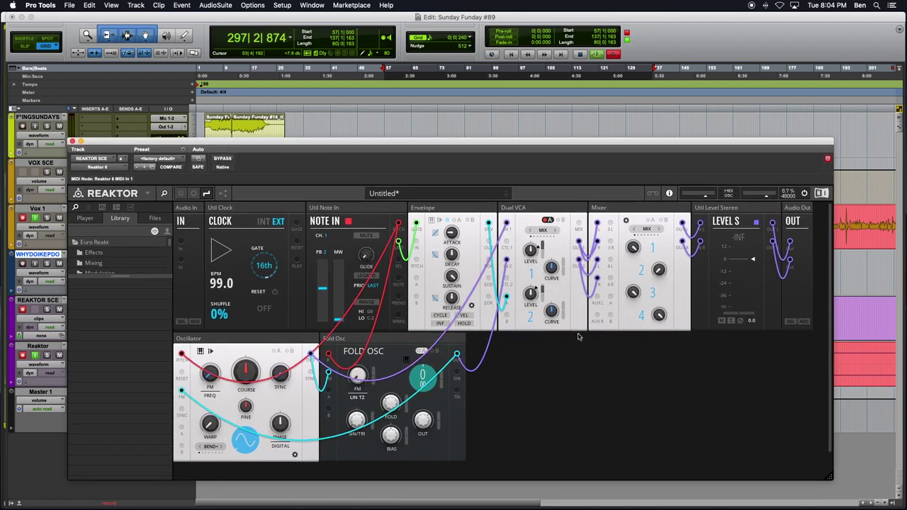
{"action": "left_click_drag", "start_coordinate": [550, 145], "coordinate": [564, 132]}
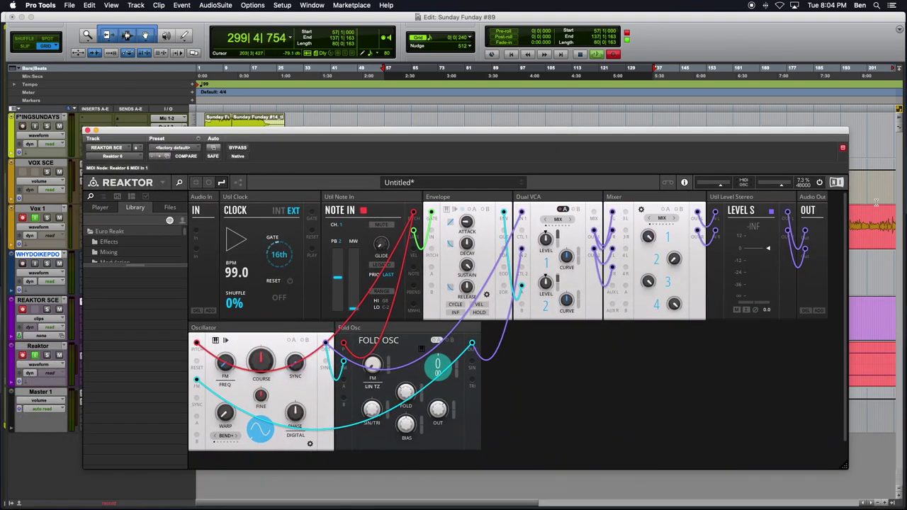
{"action": "key", "text": "super+bracketleft"}
{"action": "key", "text": "super+bracketleft"}
{"action": "key", "text": "super+bracketleft"}
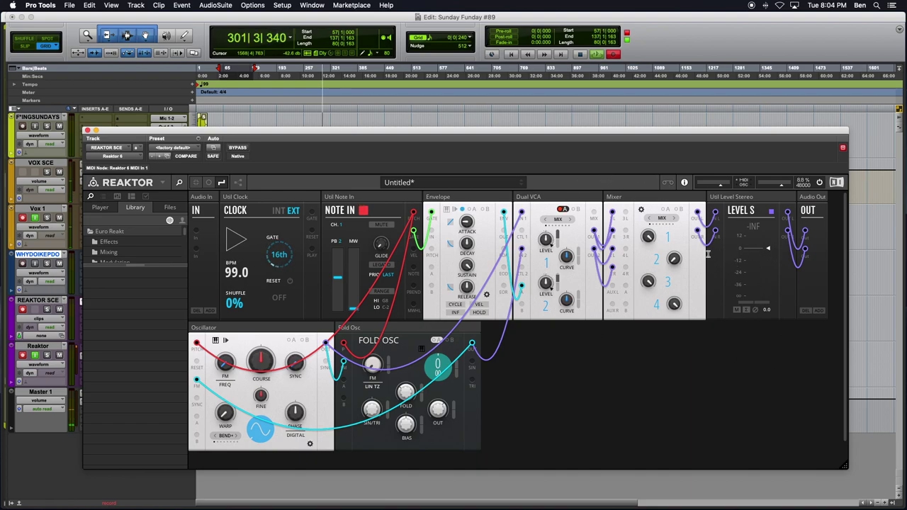
- Test the Fold Osc output directly in the Level S left input, and restore the Mixer's left output connection to Level S
{"action": "left_click_drag", "start_coordinate": [472, 344], "coordinate": [716, 213]}
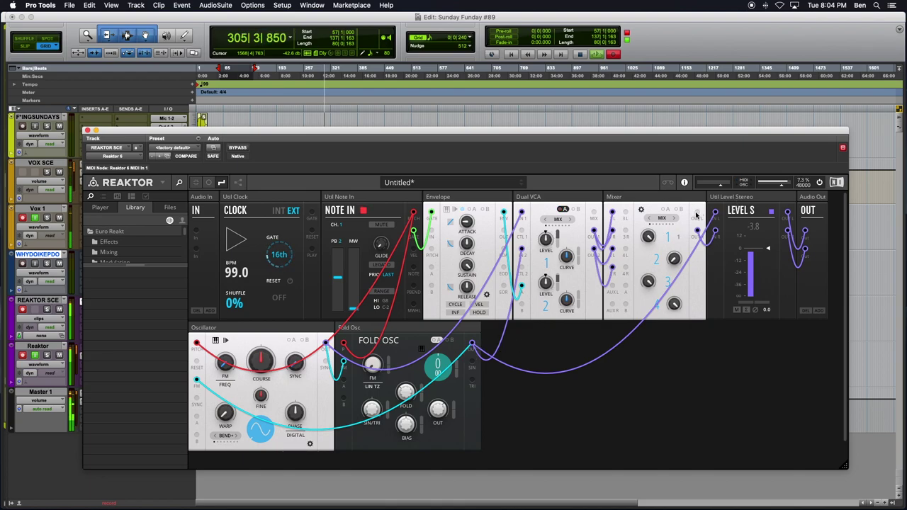
{"action": "left_click_drag", "start_coordinate": [696, 215], "coordinate": [716, 213]}
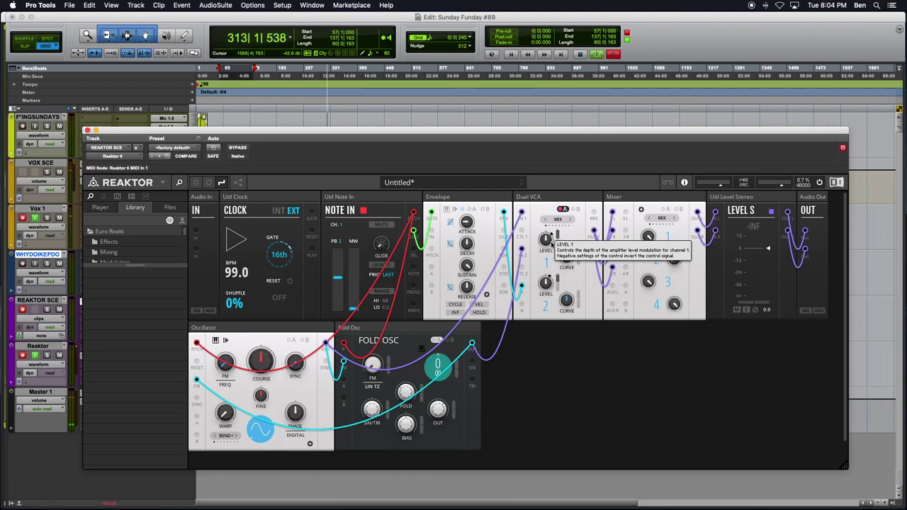
{"action": "left_click", "coordinate": [474, 331]}
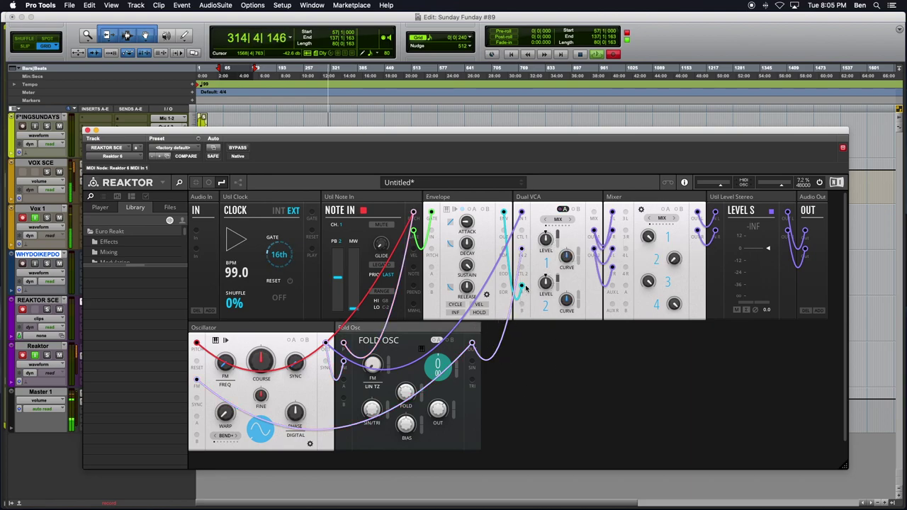
{"action": "left_click", "coordinate": [326, 341]}
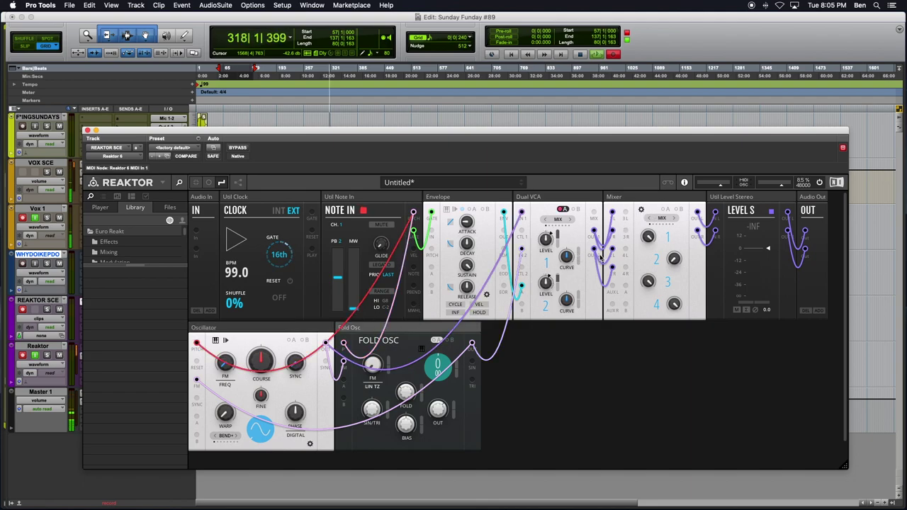
- Bypass the Mixer by wiring Dual VCA output 1 directly to the left input of Level S
{"action": "left_click_drag", "start_coordinate": [647, 237], "coordinate": [653, 292]}
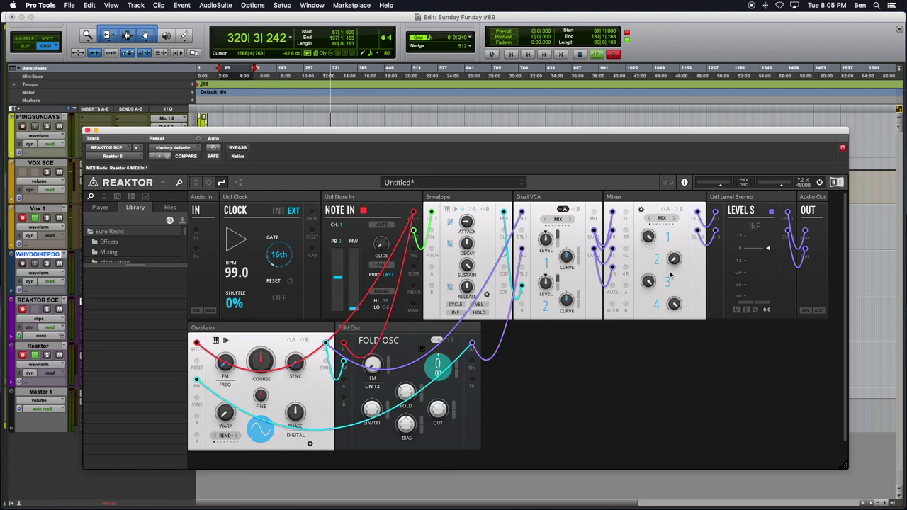
{"action": "left_click_drag", "start_coordinate": [675, 261], "coordinate": [658, 278]}
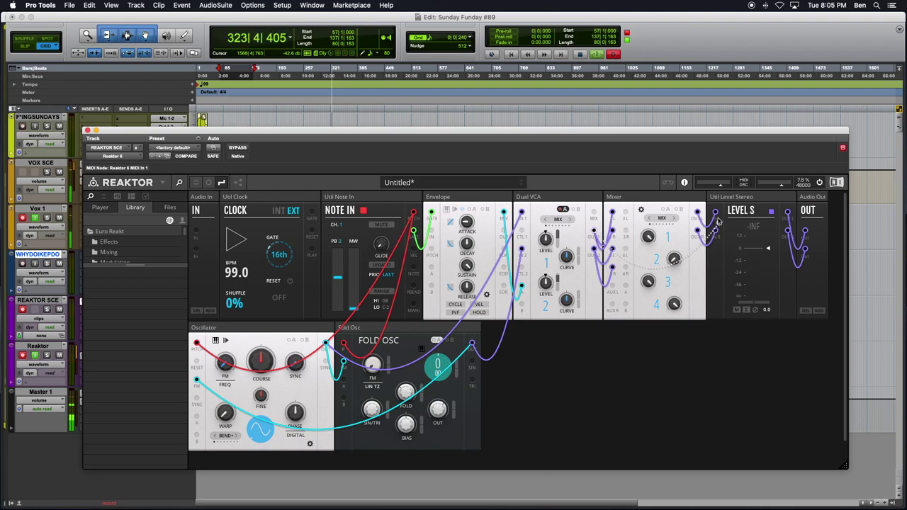
{"action": "left_click_drag", "start_coordinate": [715, 213], "coordinate": [595, 238]}
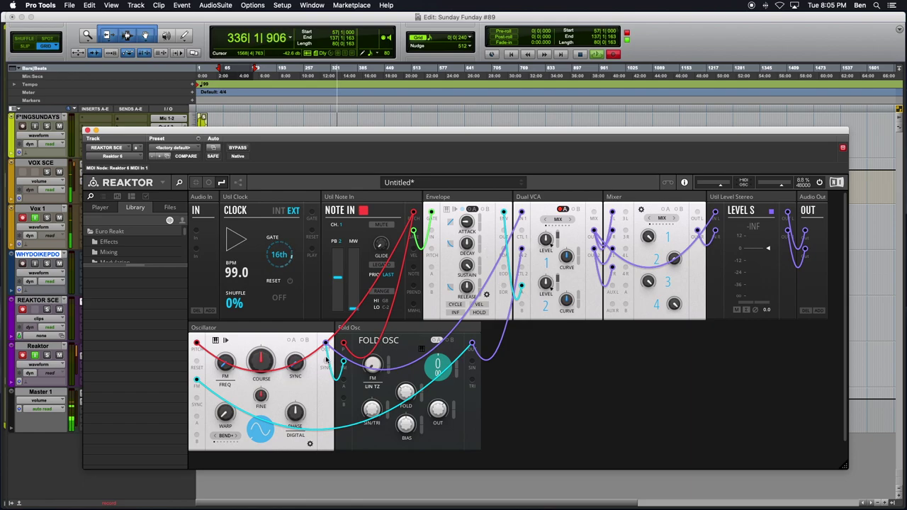
- Test the Oscillator output directly in the left input of Level S, and restore the Mixer's left output connection
{"action": "left_click_drag", "start_coordinate": [325, 343], "coordinate": [715, 213]}
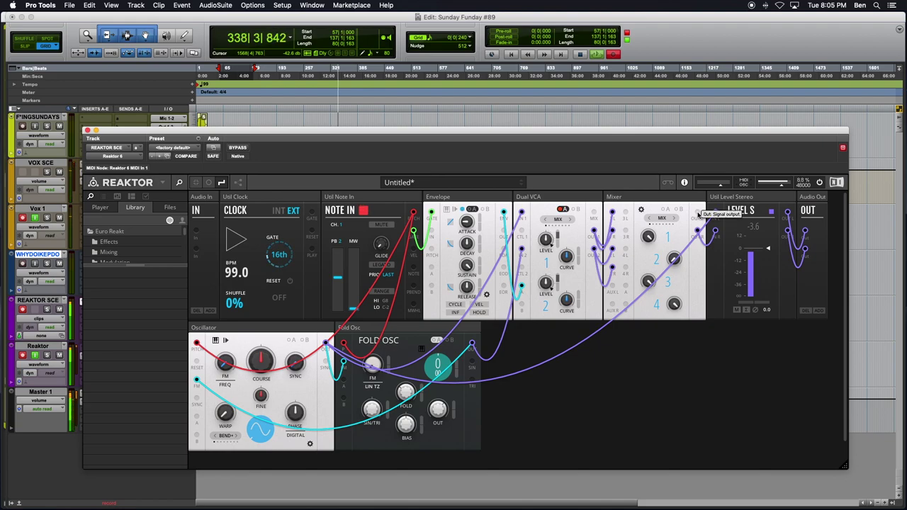
{"action": "left_click_drag", "start_coordinate": [713, 216], "coordinate": [676, 350]}
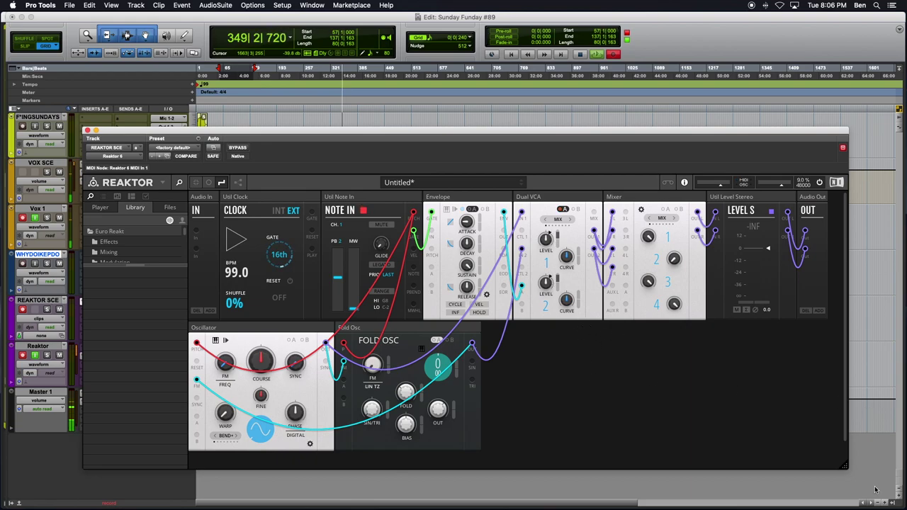
- Move the Reaktor window lower on the screen and rewire both Level S inputs directly from the Dual VCA outputs
{"action": "left_click_drag", "start_coordinate": [844, 469], "coordinate": [844, 459]}
{"action": "left_click_drag", "start_coordinate": [647, 135], "coordinate": [641, 159]}
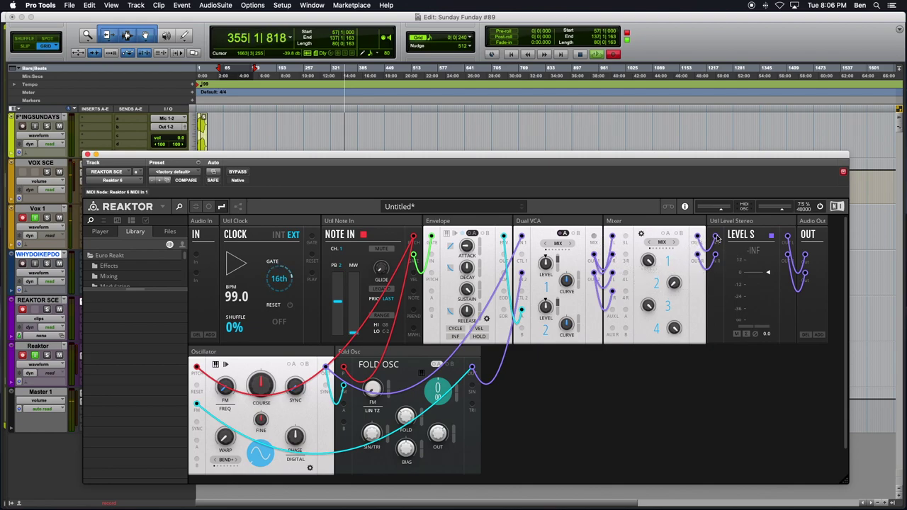
{"action": "left_click_drag", "start_coordinate": [717, 238], "coordinate": [715, 260]}
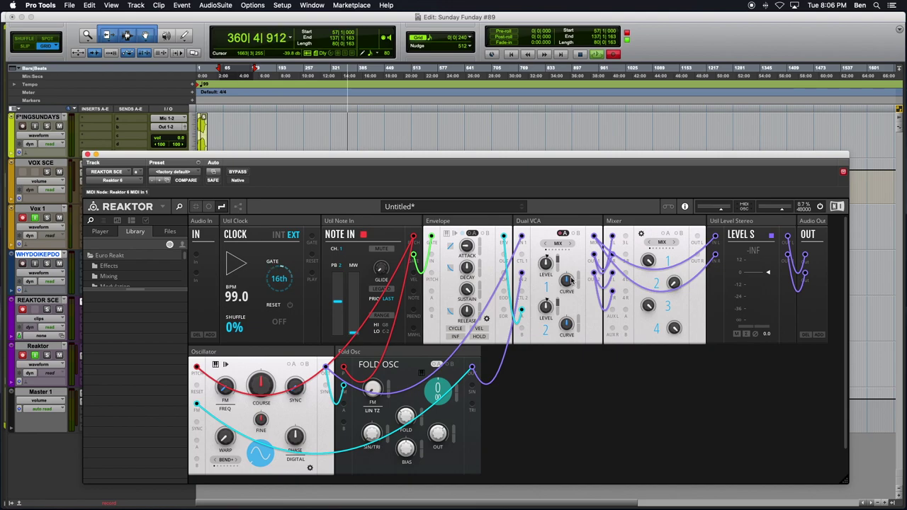
{"action": "left_click_drag", "start_coordinate": [571, 278], "coordinate": [565, 390]}
{"action": "left_click_drag", "start_coordinate": [580, 261], "coordinate": [567, 284]}
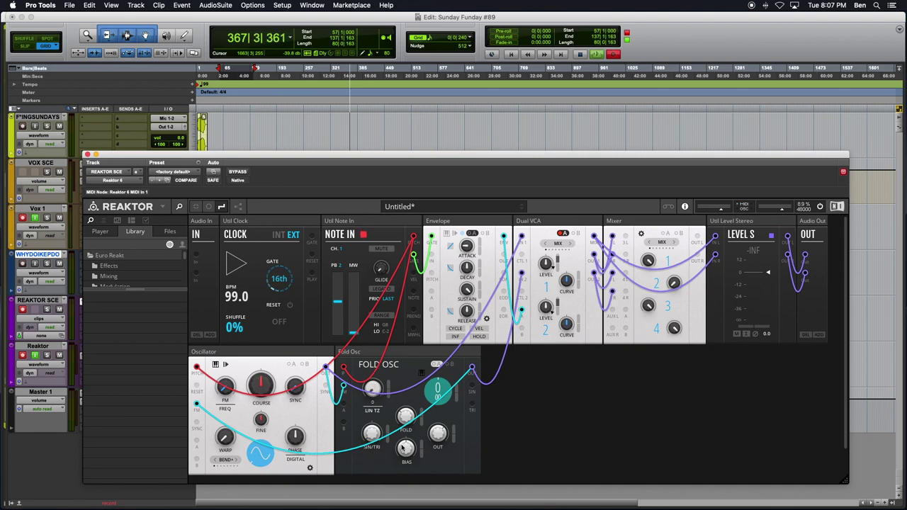
- Add a Blocks Base Util Mix 4 block and place it beside the Fold Osc
{"action": "double_click", "coordinate": [533, 447]}
{"action": "type", "text": "Mix"}
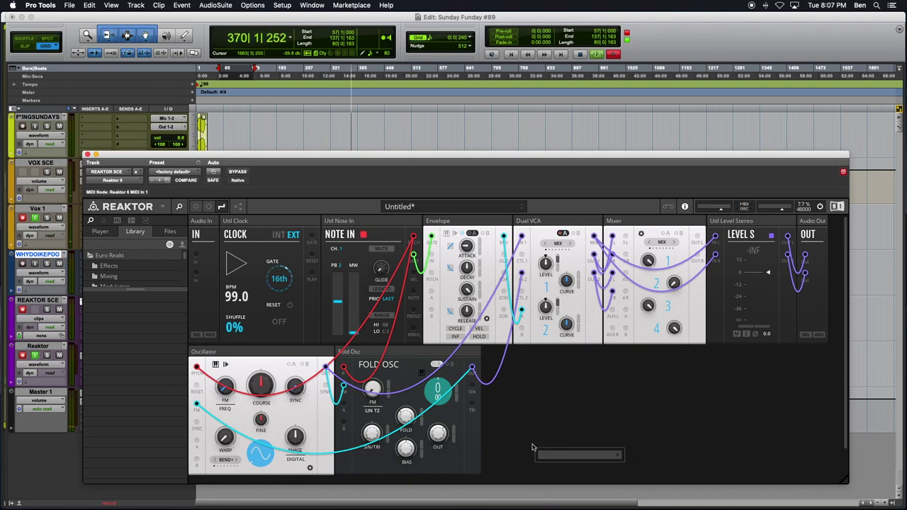
{"action": "key", "text": "BackSpace"}
{"action": "key", "text": "BackSpace"}
{"action": "type", "text": "xer"}
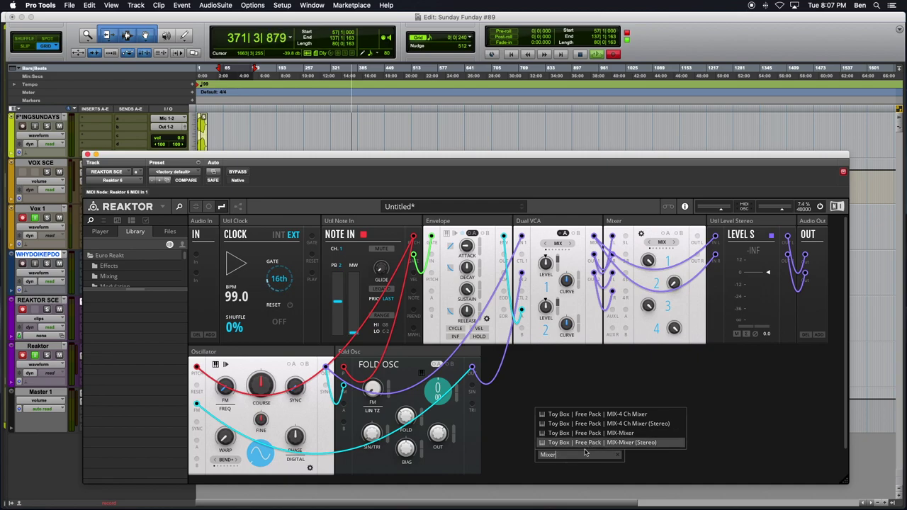
{"action": "key", "text": "BackSpace"}
{"action": "key", "text": "BackSpace"}
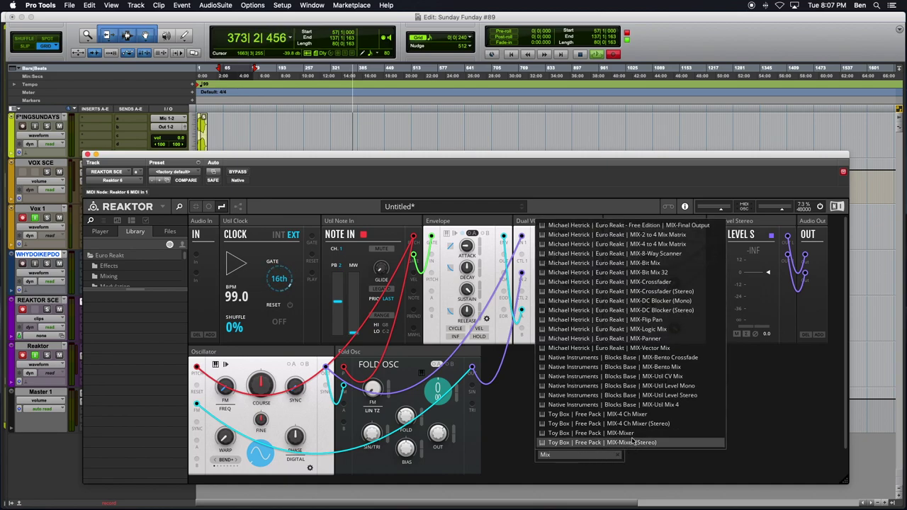
{"action": "left_click", "coordinate": [663, 404]}
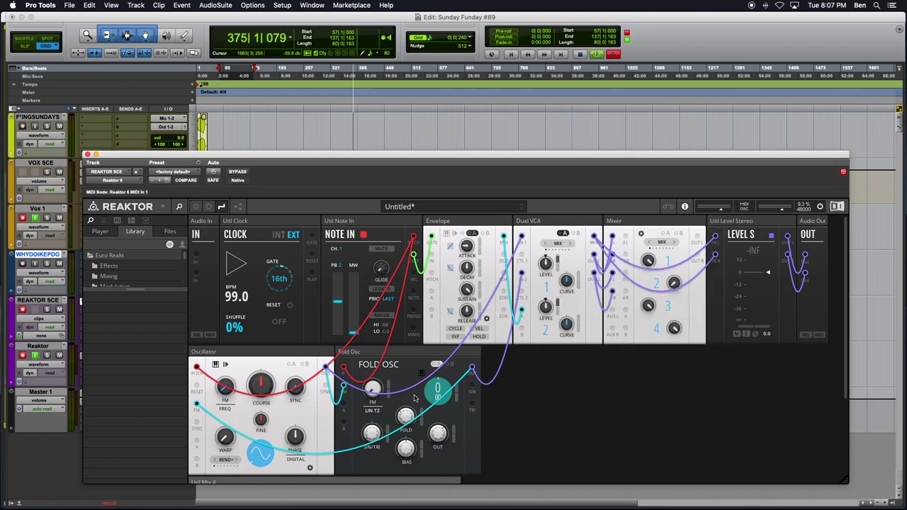
{"action": "scroll", "coordinate": [513, 411], "scroll_direction": "down", "scroll_amount": 3}
{"action": "left_click_drag", "start_coordinate": [279, 364], "coordinate": [572, 233]}
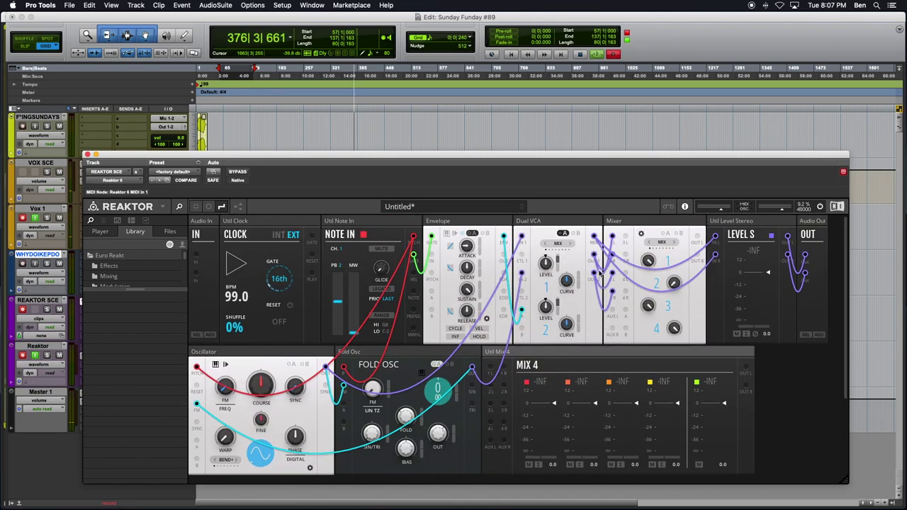
{"action": "double_click", "coordinate": [795, 389]}
{"action": "type", "text": "VCA"}
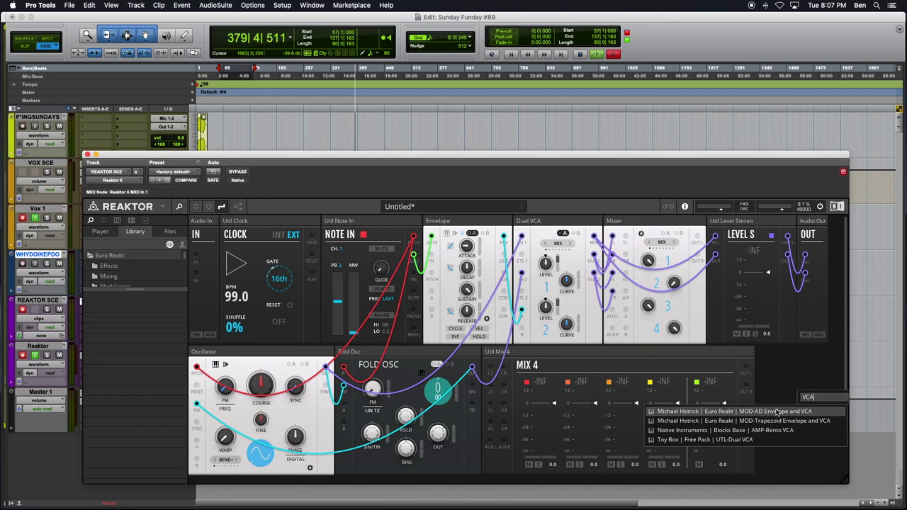
{"action": "left_click", "coordinate": [778, 411]}
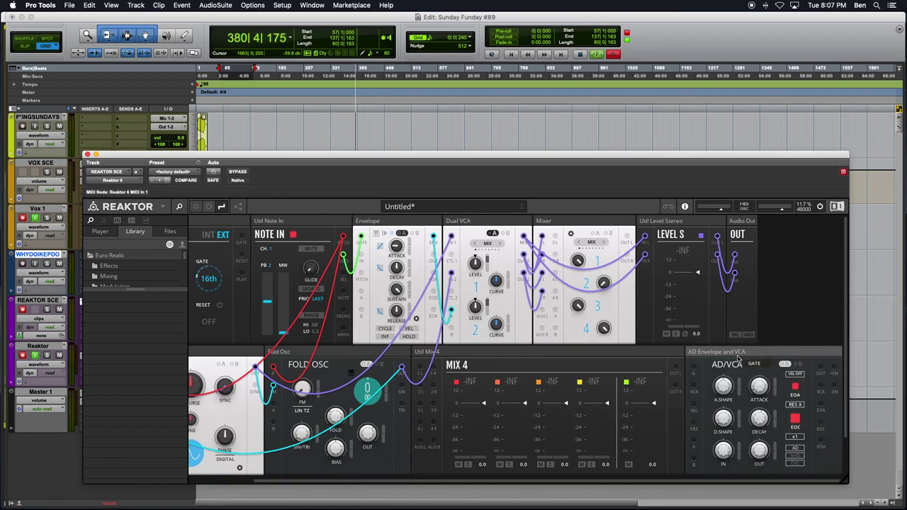
{"action": "mouse_move", "coordinate": [736, 354]}
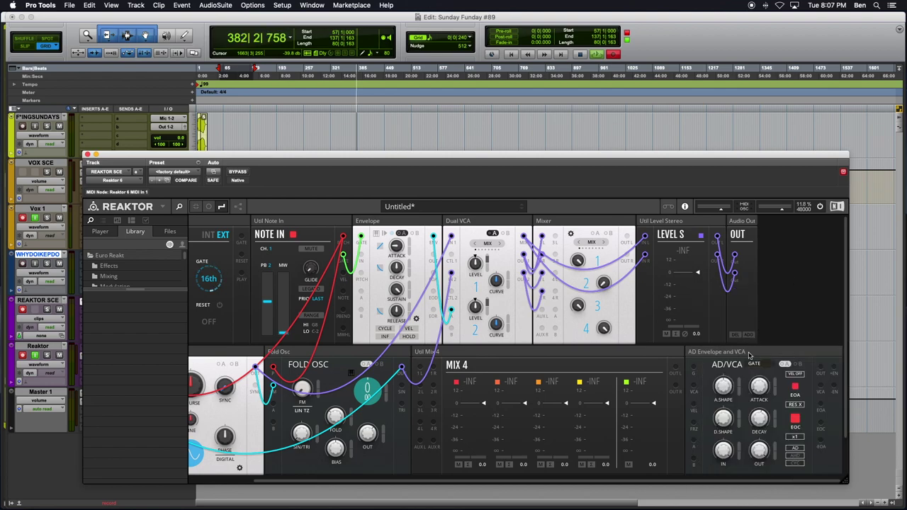
{"action": "key", "text": "ctrl+z"}
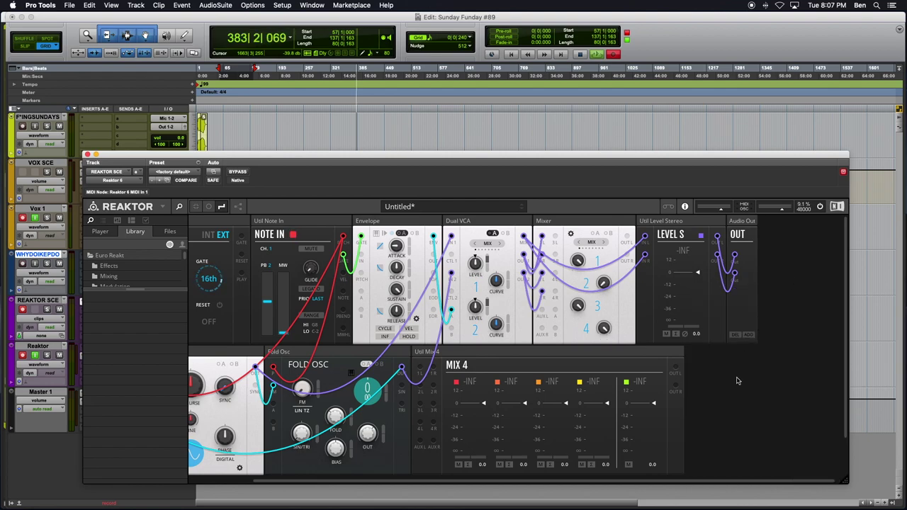
- Add a Blocks Base Bento VCA block and place it between the Envelope and the Dual VCA
{"action": "double_click", "coordinate": [737, 382]}
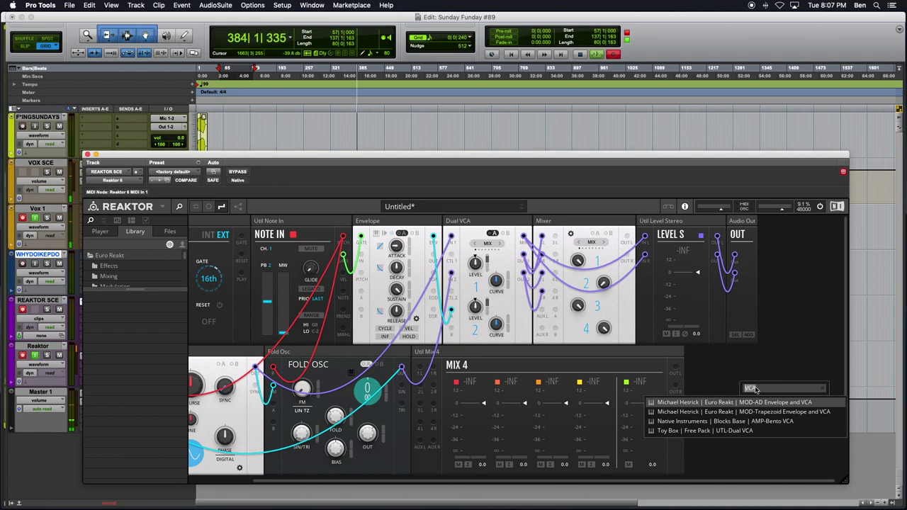
{"action": "key", "text": "Return"}
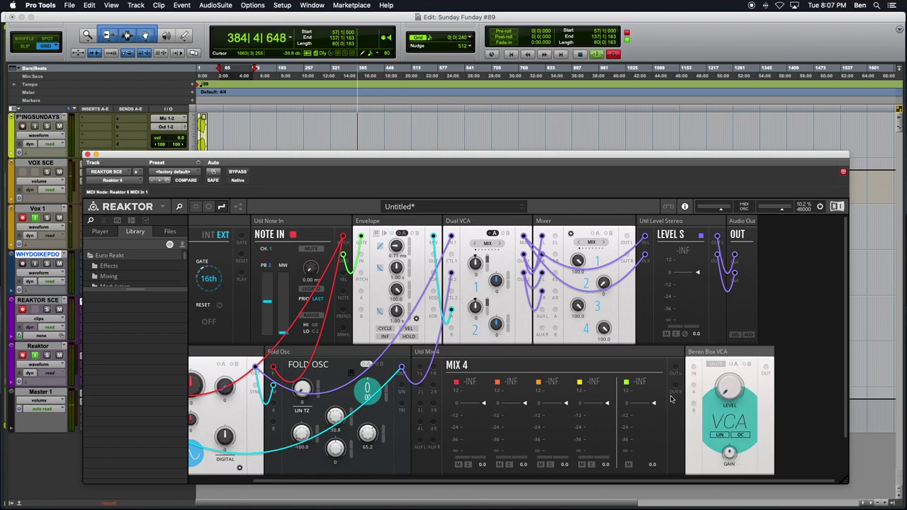
{"action": "left_click_drag", "start_coordinate": [730, 352], "coordinate": [401, 221]}
{"action": "left_click_drag", "start_coordinate": [456, 226], "coordinate": [387, 218]}
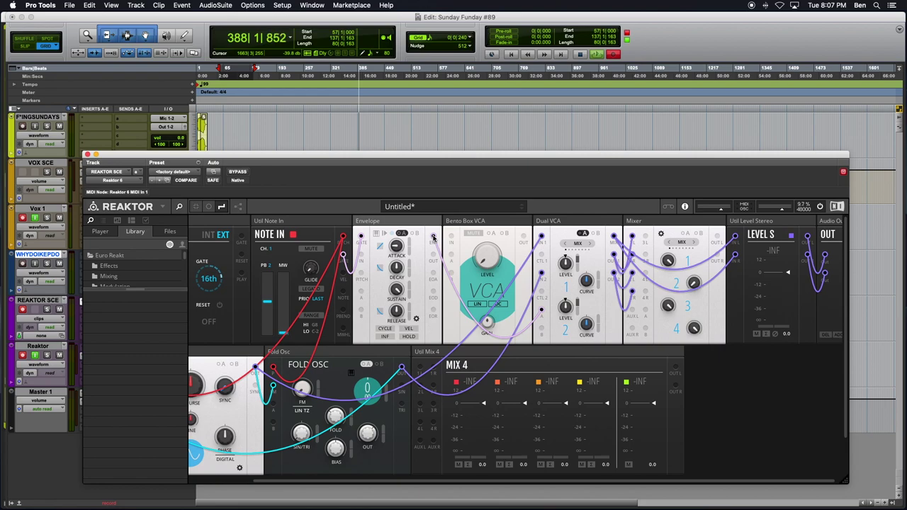
- Wire the Envelope's Env output to modulation input A of the Bento Box VCA and colour the wire teal
{"action": "left_click_drag", "start_coordinate": [434, 237], "coordinate": [449, 260]}
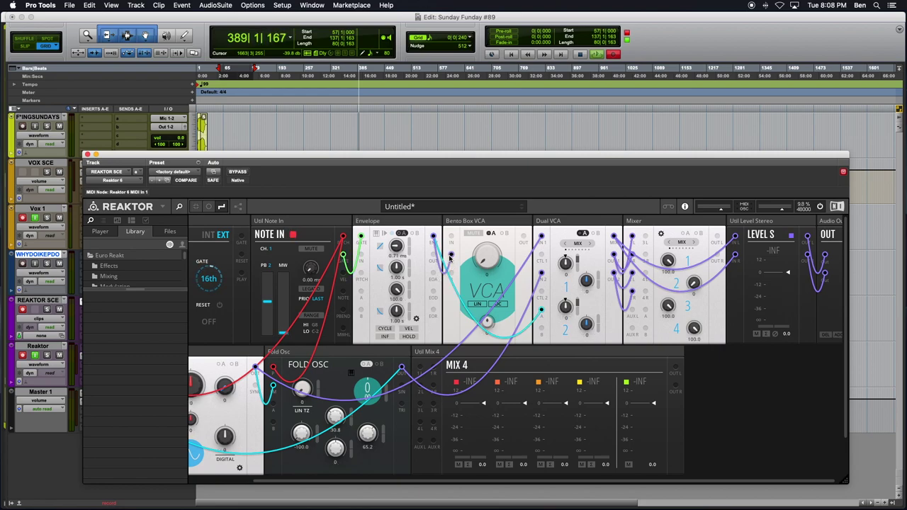
{"action": "right_click", "coordinate": [449, 254]}
{"action": "mouse_move", "coordinate": [486, 257]}
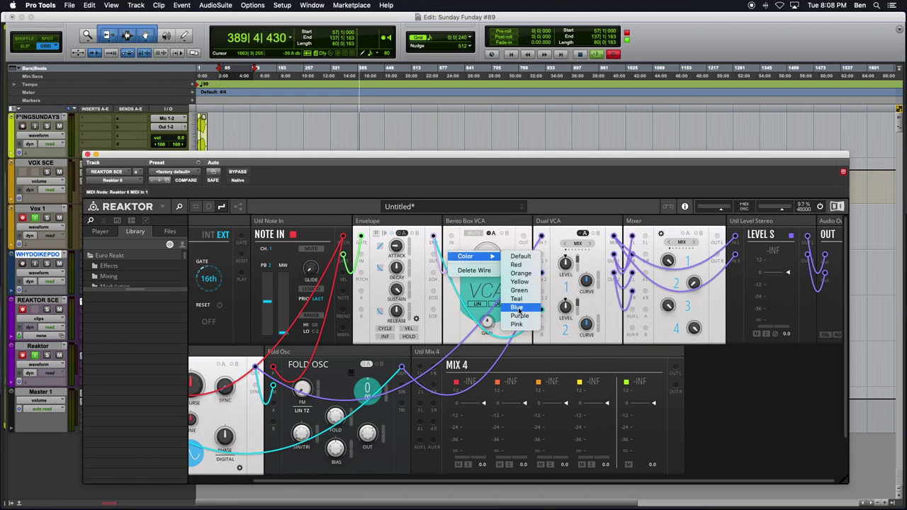
{"action": "left_click", "coordinate": [517, 299]}
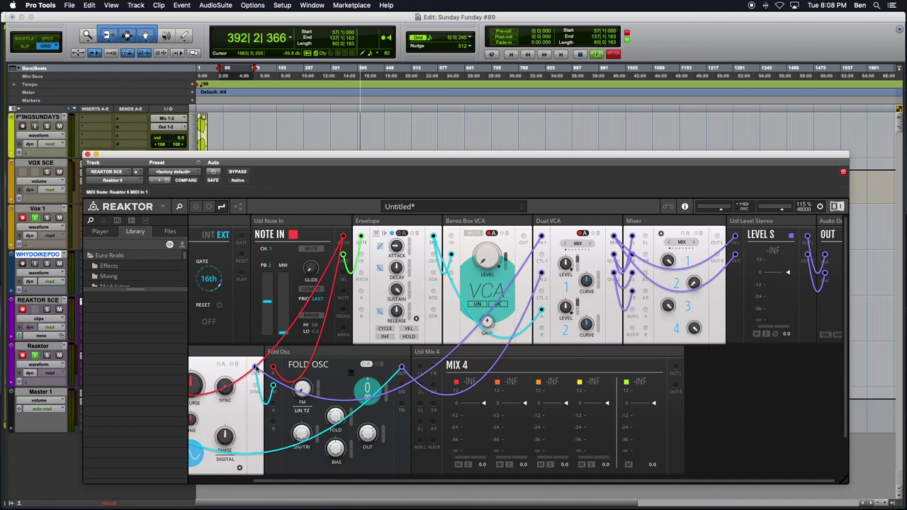
- Wire the Oscillator output to the Bento Box VCA's audio input and colour the wire purple
{"action": "left_click_drag", "start_coordinate": [325, 350], "coordinate": [453, 241]}
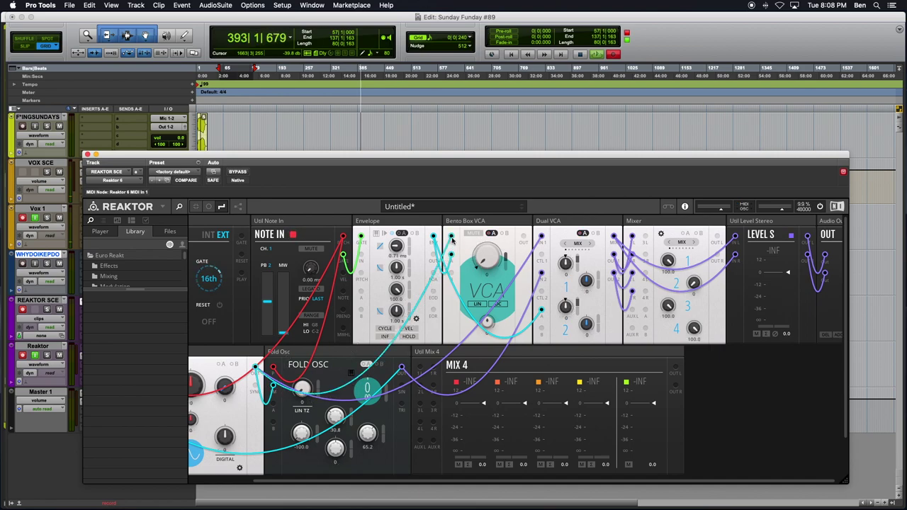
{"action": "left_click", "coordinate": [523, 243]}
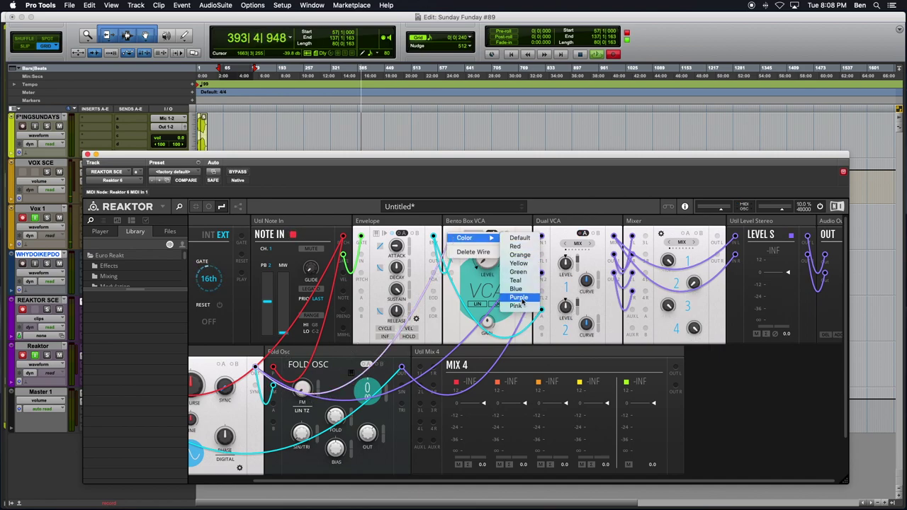
{"action": "left_click", "coordinate": [522, 300]}
- Connect the Bento Box VCA output to the first two inputs in the Mixer's outer port column
{"action": "left_click_drag", "start_coordinate": [525, 241], "coordinate": [619, 242]}
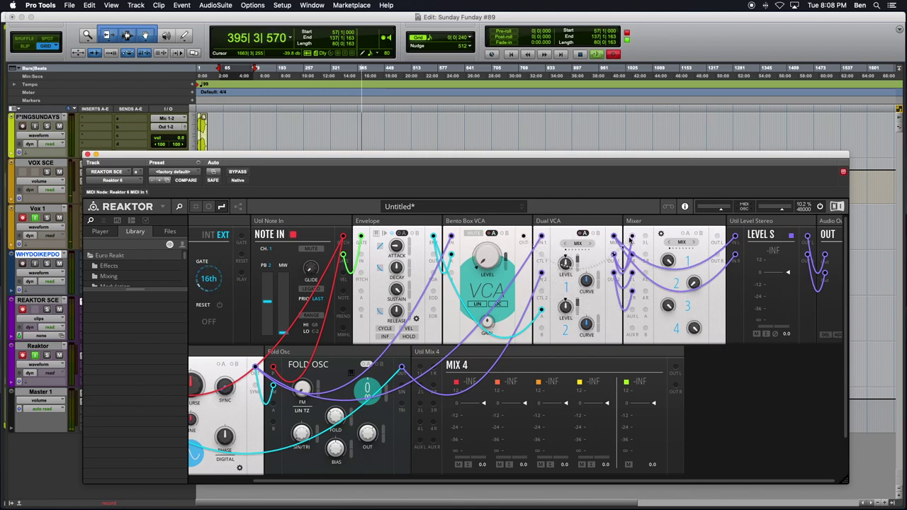
{"action": "left_click_drag", "start_coordinate": [523, 236], "coordinate": [634, 257]}
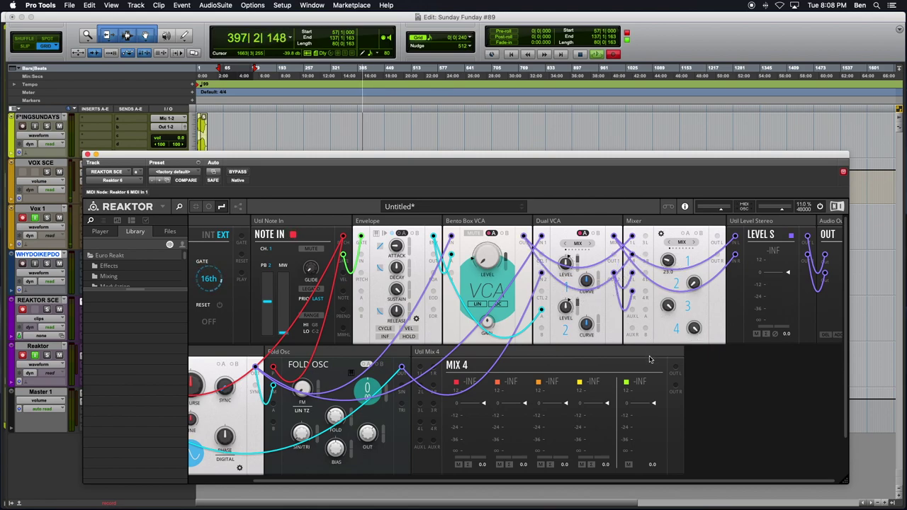
{"action": "left_click", "coordinate": [693, 243]}
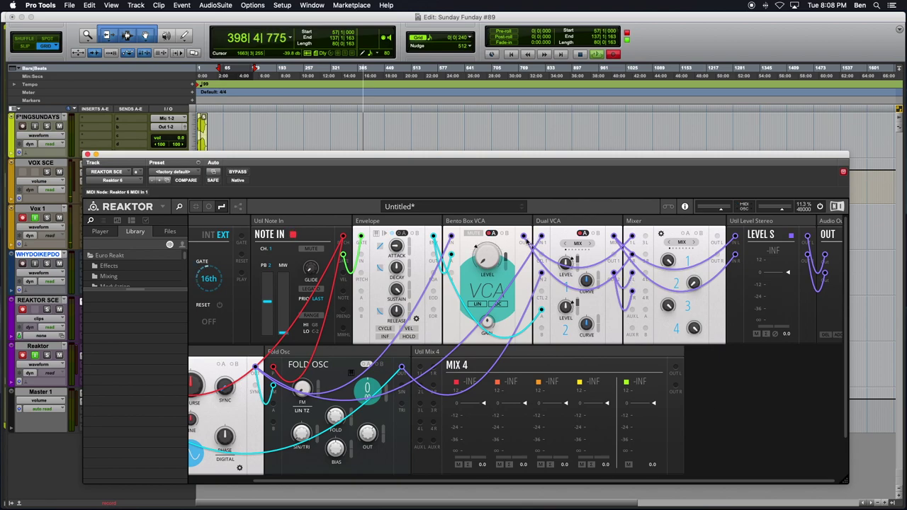
- Route the Bento Box VCA output into both channel 1 inputs of Mix 4, and both Mix 4 outputs into Level S
{"action": "left_click_drag", "start_coordinate": [523, 236], "coordinate": [421, 367]}
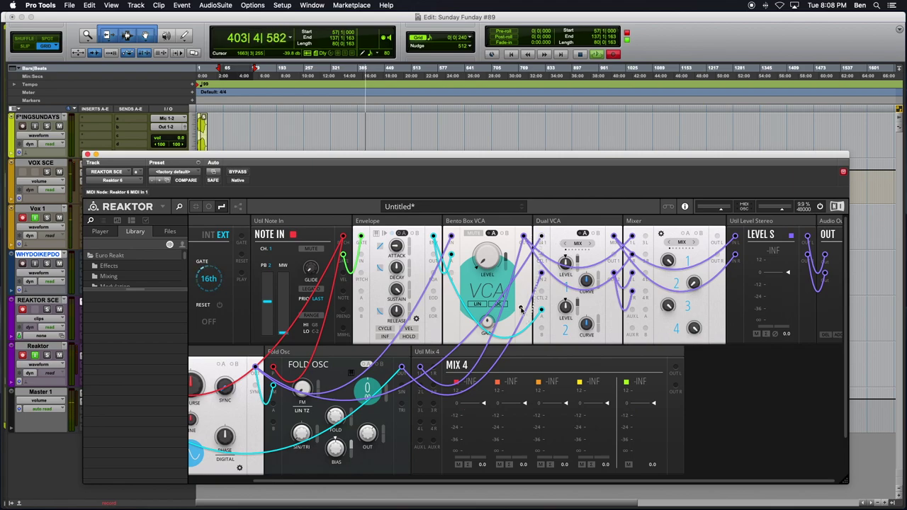
{"action": "left_click_drag", "start_coordinate": [526, 241], "coordinate": [420, 387]}
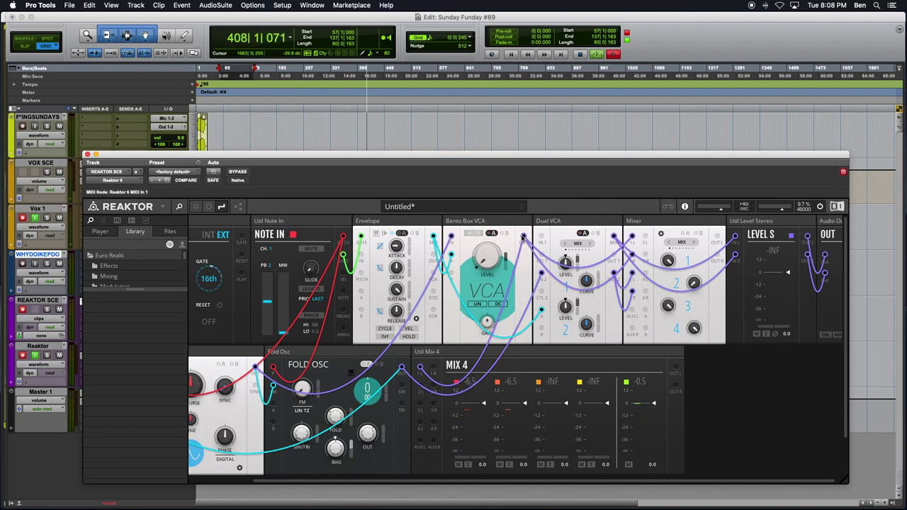
{"action": "left_click_drag", "start_coordinate": [523, 236], "coordinate": [433, 367]}
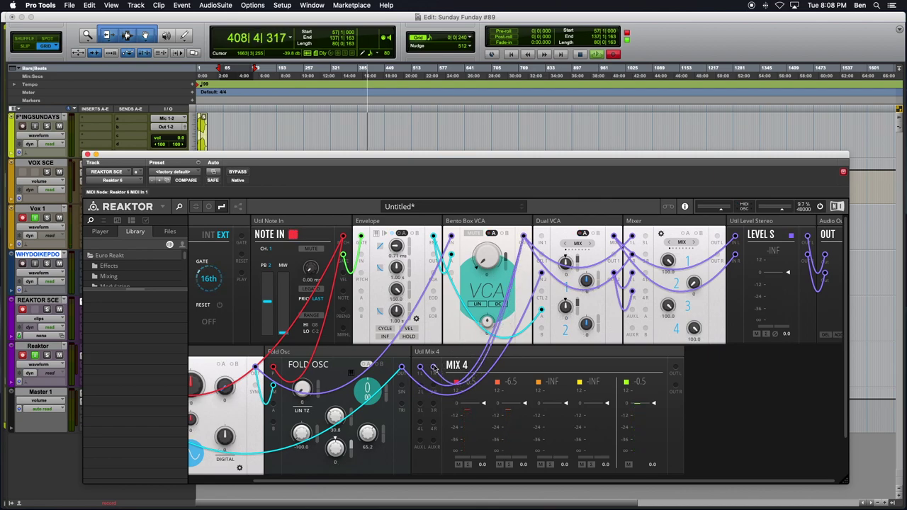
{"action": "left_click_drag", "start_coordinate": [677, 369], "coordinate": [735, 236]}
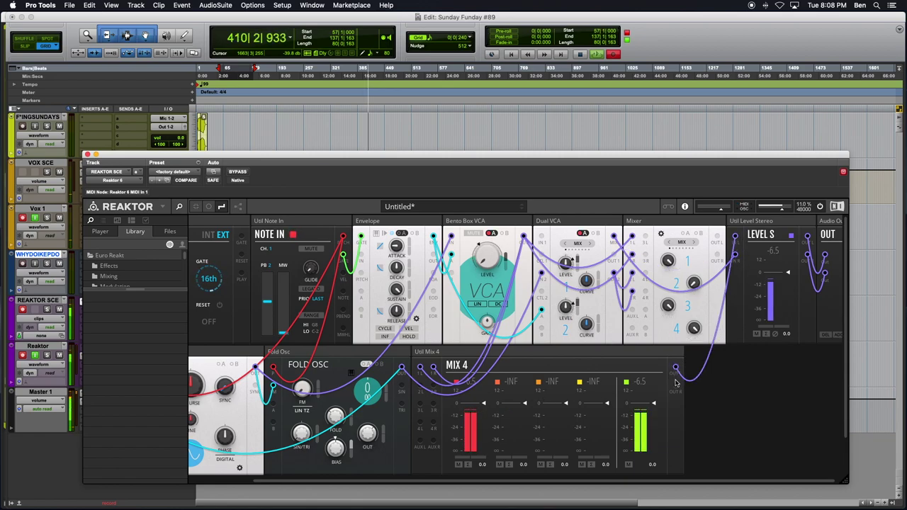
{"action": "left_click_drag", "start_coordinate": [675, 385], "coordinate": [735, 255]}
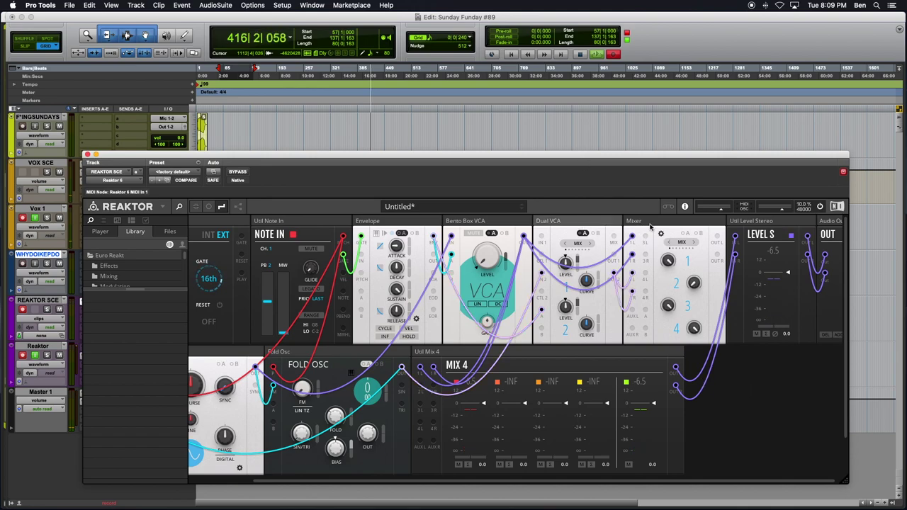
- Delete the Dual VCA, Mixer, Util Mix 4 and Bento Box VCA blocks from the rack
{"action": "right_click", "coordinate": [649, 223]}
{"action": "left_click", "coordinate": [691, 248]}
{"action": "mouse_move", "coordinate": [627, 224]}
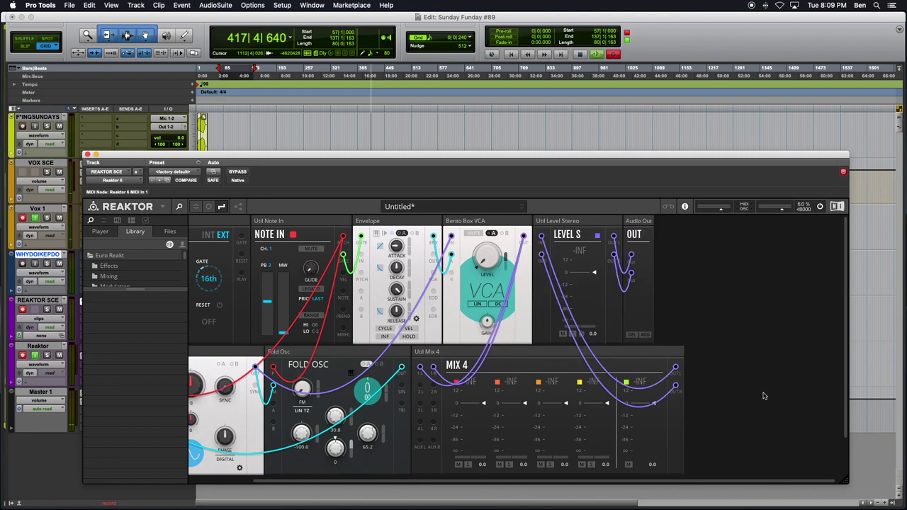
{"action": "left_click", "coordinate": [633, 350]}
{"action": "key", "text": "Delete"}
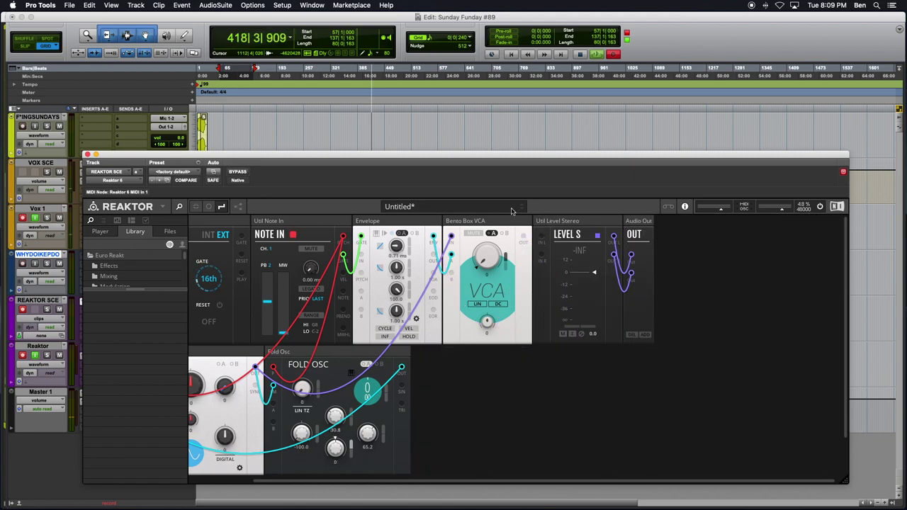
{"action": "key", "text": "Delete"}
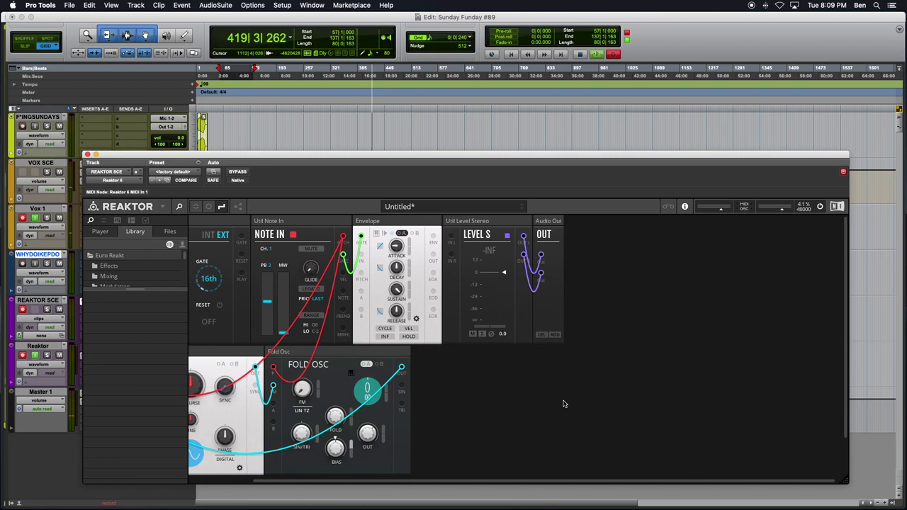
- Add the Toy Box Free Pack MIX-4 Ch Mixer (Stereo) block and place it between the Envelope and Level S
{"action": "double_click", "coordinate": [563, 404]}
{"action": "type", "text": "ToyBo"}
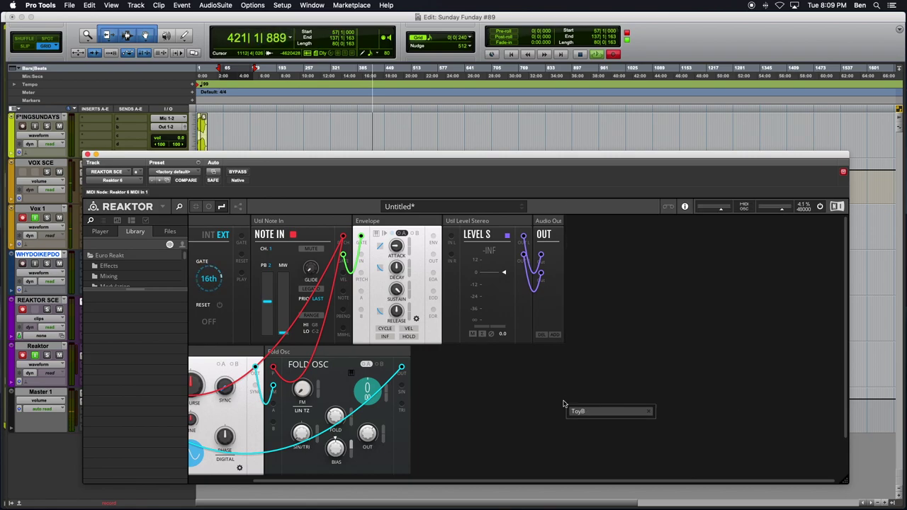
{"action": "key", "text": "BackSpace"}
{"action": "type", "text": "Box"}
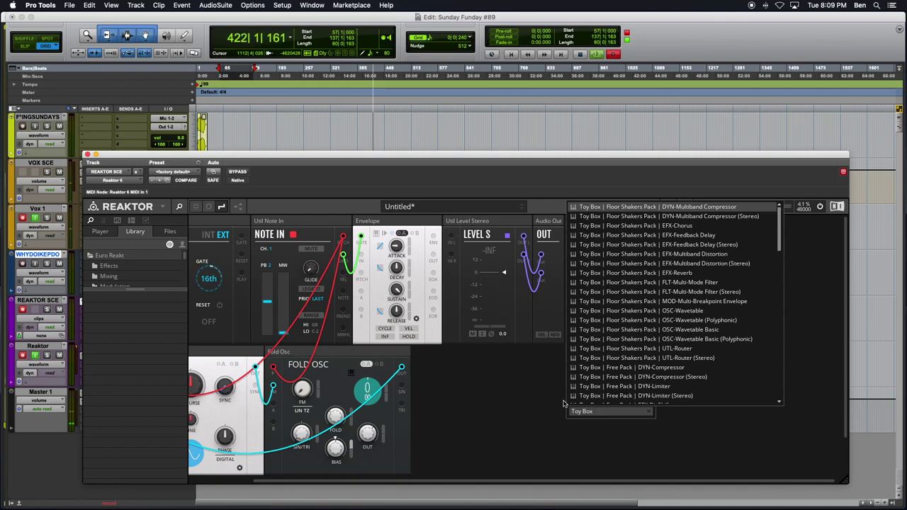
{"action": "type", "text": " MOx"}
{"action": "key", "text": "BackSpace"}
{"action": "key", "text": "BackSpace"}
{"action": "type", "text": "IX"}
{"action": "key", "text": "Down"}
{"action": "key", "text": "Down"}
{"action": "key", "text": "Down"}
{"action": "key", "text": "Up"}
{"action": "key", "text": "Up"}
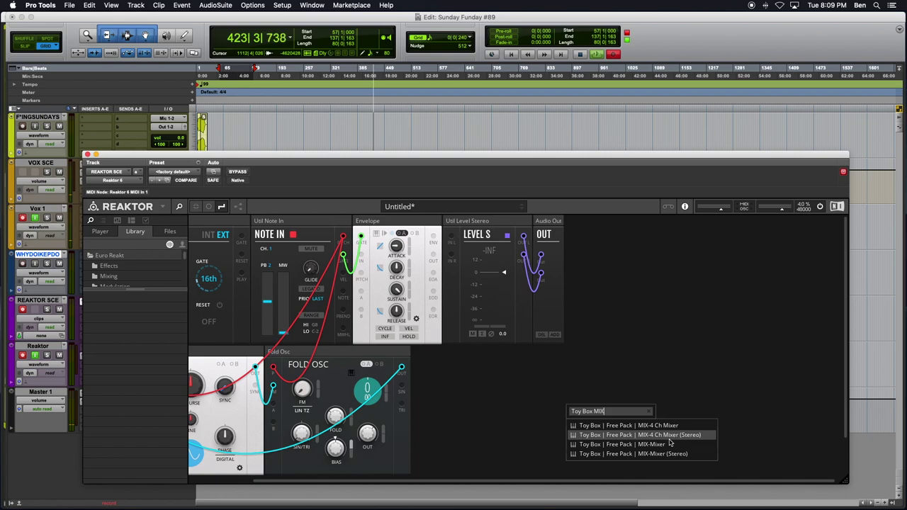
{"action": "key", "text": "Return"}
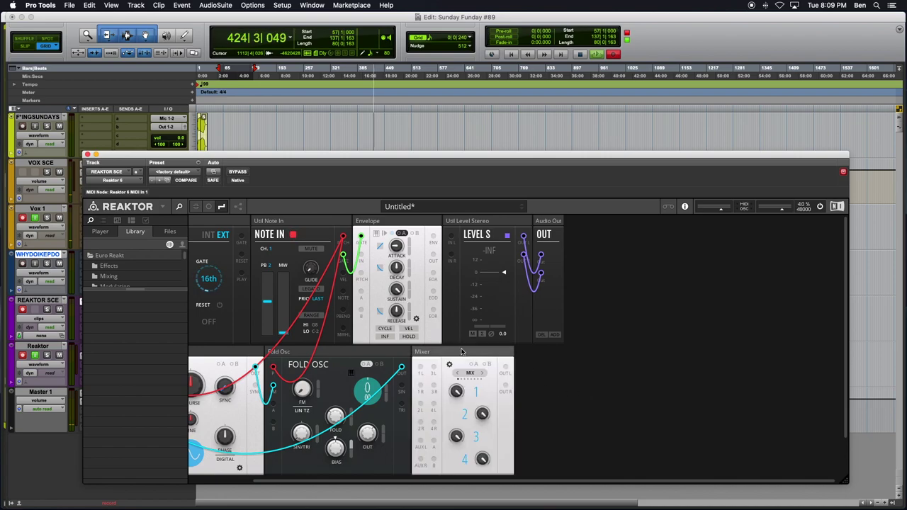
{"action": "left_click_drag", "start_coordinate": [464, 352], "coordinate": [459, 240]}
- Wire both Mixer outputs into the Level S inputs, then test the Oscillator output on Mixer input 1 L and disconnect it
{"action": "scroll", "coordinate": [472, 387], "scroll_direction": "left", "scroll_amount": 3}
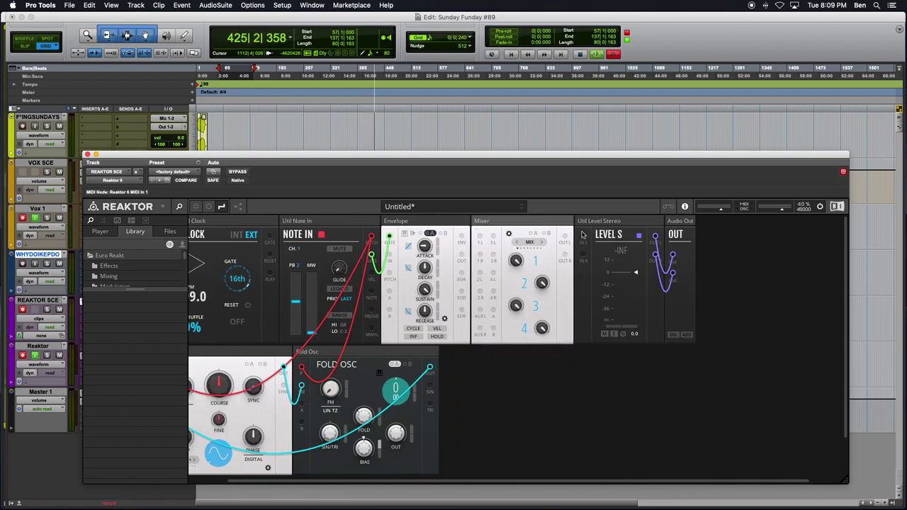
{"action": "left_click_drag", "start_coordinate": [565, 236], "coordinate": [582, 261]}
{"action": "left_click_drag", "start_coordinate": [284, 368], "coordinate": [480, 238]}
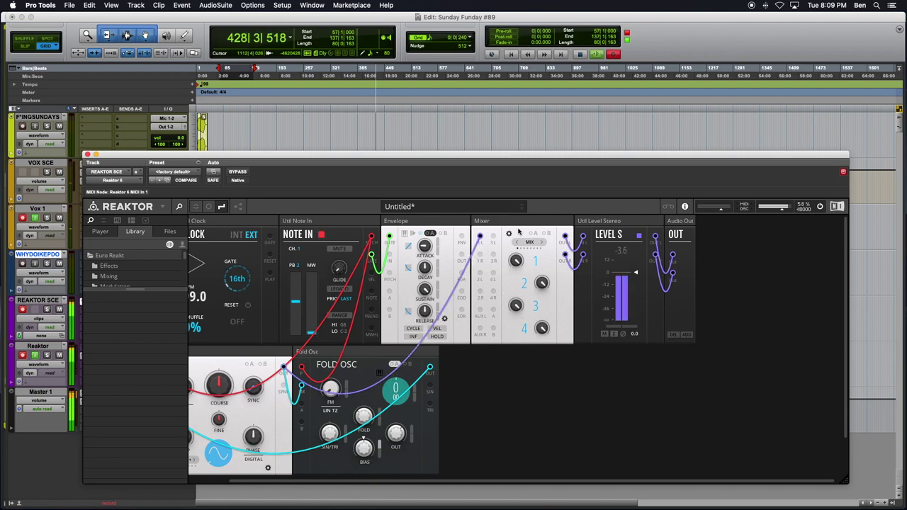
{"action": "left_click_drag", "start_coordinate": [481, 241], "coordinate": [471, 244]}
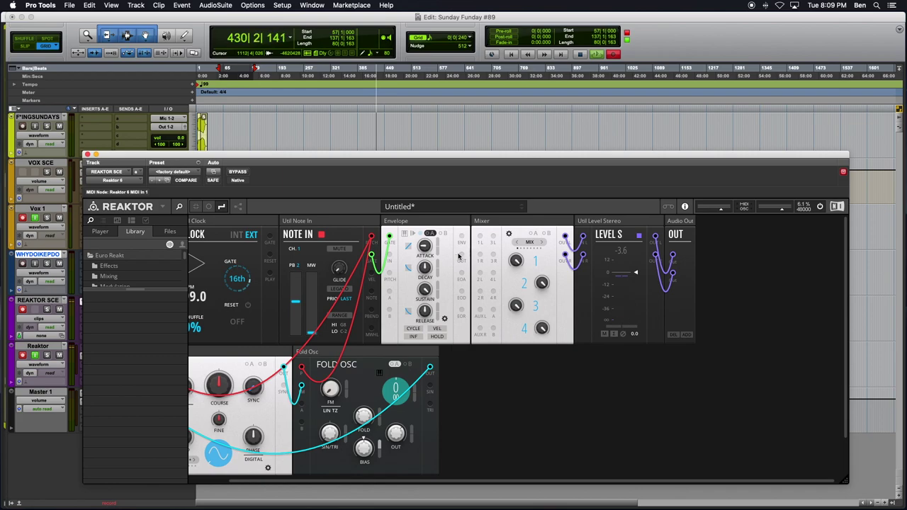
- Add the Toy Box Free Pack UTL-Dual VCA block and place it between the Envelope and the Mixer
{"action": "double_click", "coordinate": [481, 374]}
{"action": "type", "text": "Toy B"}
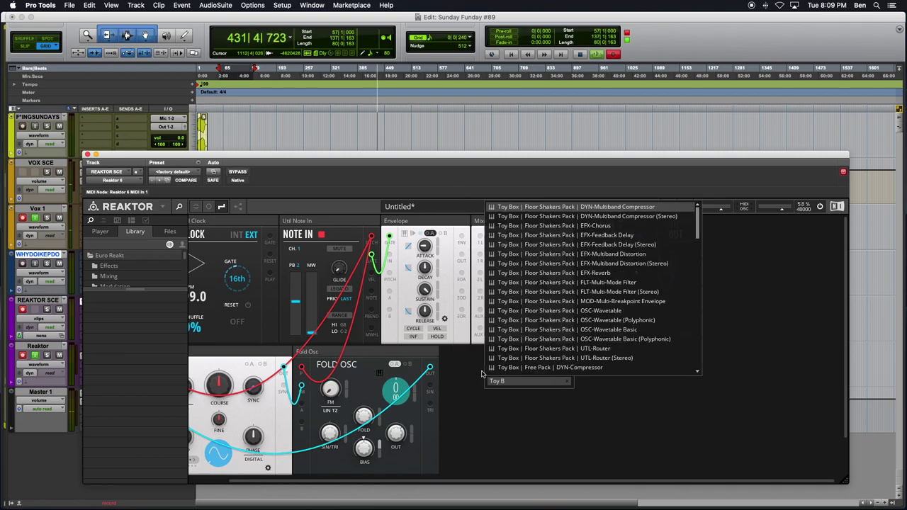
{"action": "type", "text": "ox VCA"}
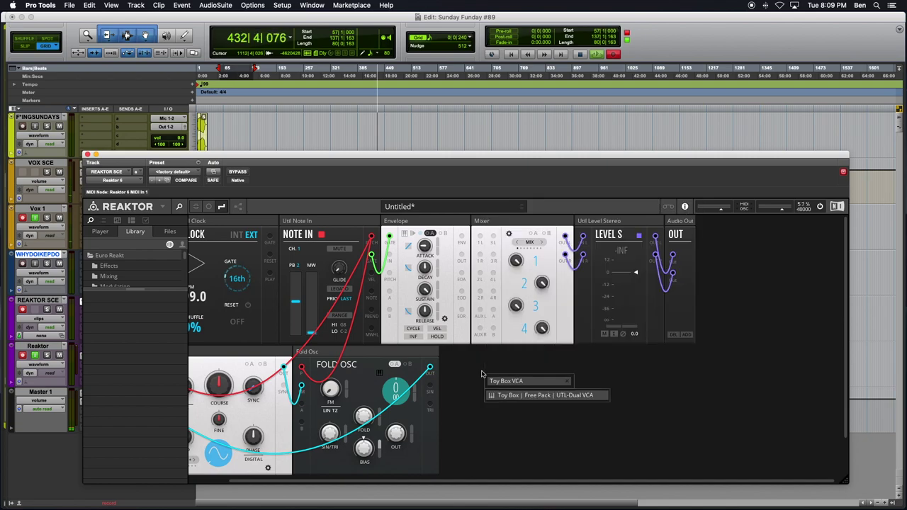
{"action": "left_click", "coordinate": [578, 396]}
{"action": "left_click_drag", "start_coordinate": [483, 350], "coordinate": [454, 225]}
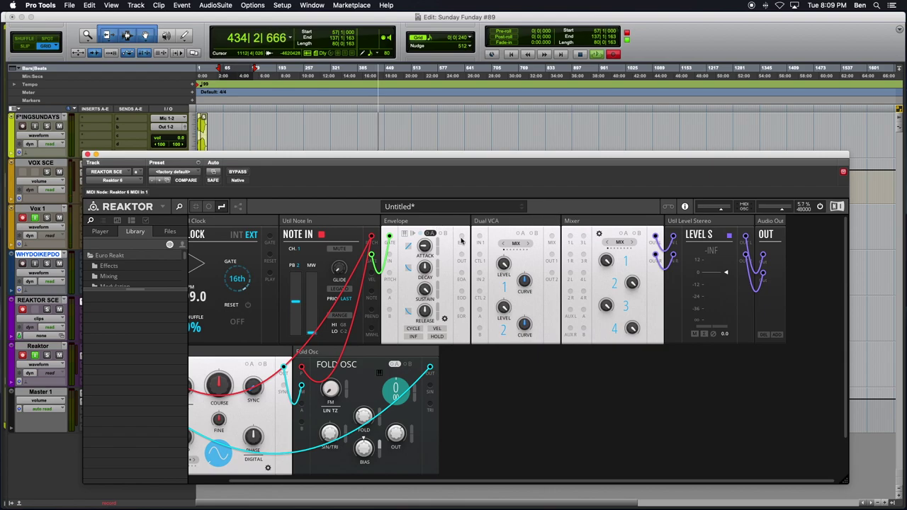
- Try controlling the Dual VCA by wiring the Envelope's ENV output to its A modulation input, with the wire coloured teal
{"action": "left_click_drag", "start_coordinate": [461, 238], "coordinate": [480, 314]}
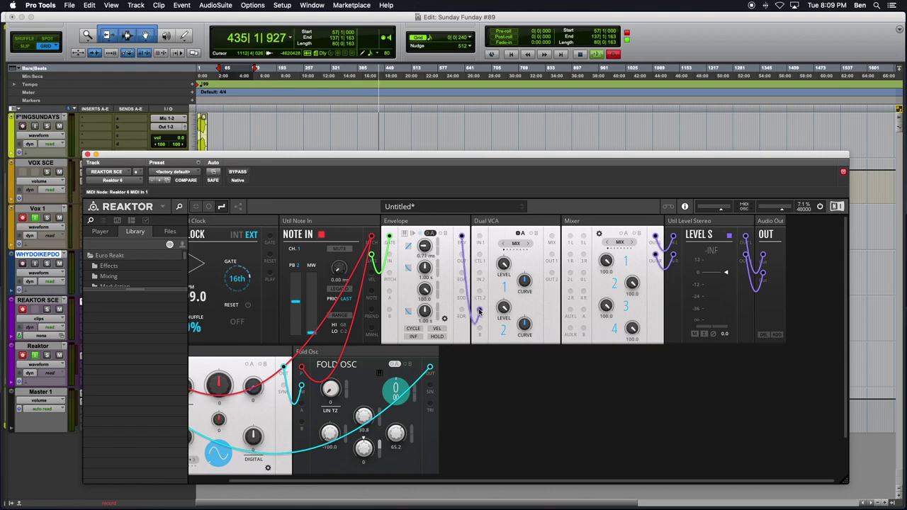
{"action": "right_click", "coordinate": [480, 312]}
{"action": "mouse_move", "coordinate": [490, 312]}
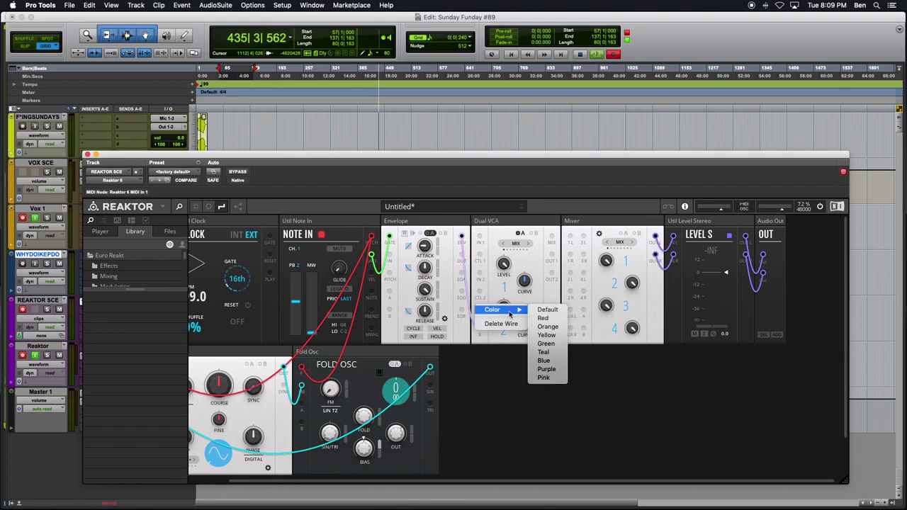
{"action": "left_click", "coordinate": [546, 353]}
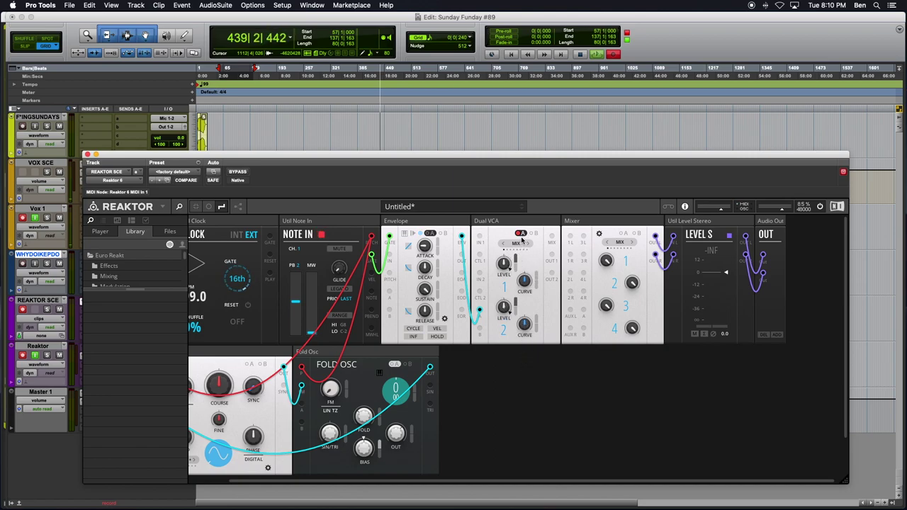
- Connect the Dual VCA's OUT 1 to the Mixer's 1 L and 1 R inputs and colour the wire purple
{"action": "left_click_drag", "start_coordinate": [553, 260], "coordinate": [570, 237]}
{"action": "right_click", "coordinate": [554, 257]}
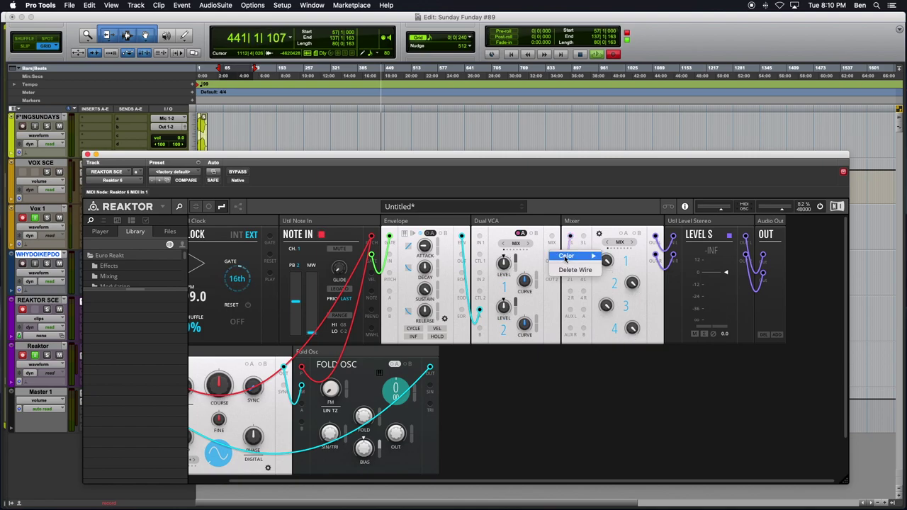
{"action": "mouse_move", "coordinate": [574, 254]}
{"action": "left_click", "coordinate": [621, 316]}
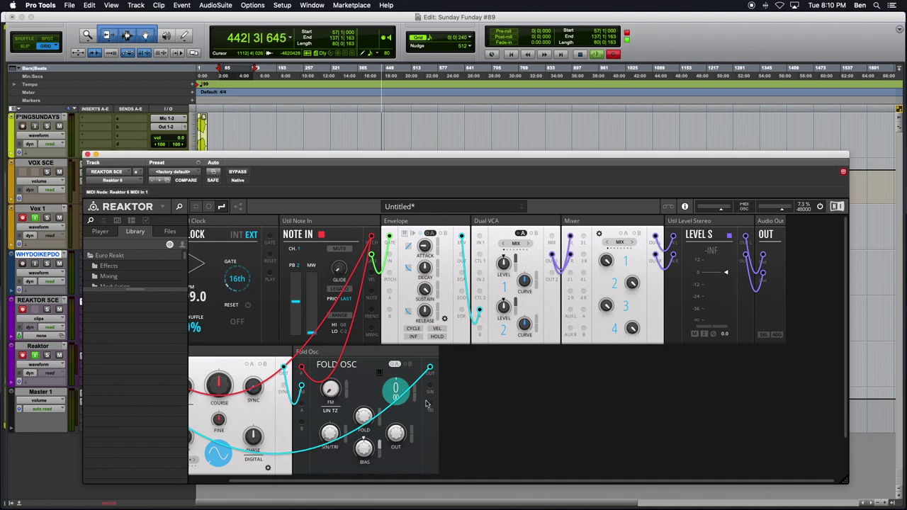
- Wire the Oscillator output to the Dual VCA's IN 1
{"action": "left_click_drag", "start_coordinate": [284, 367], "coordinate": [479, 237]}
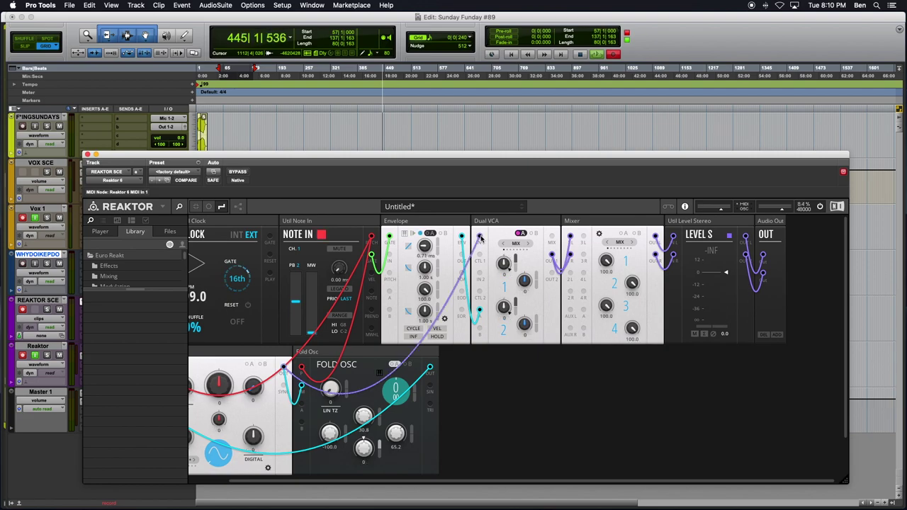
{"action": "right_click", "coordinate": [480, 236]}
{"action": "left_click", "coordinate": [487, 403]}
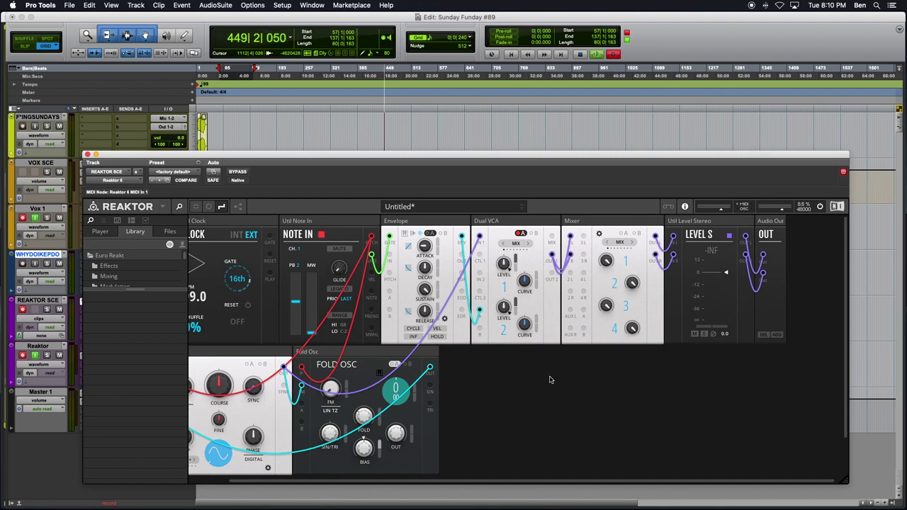
- Test the Oscillator output straight into the Mixer's 1 L input, then restore the connection from the Dual VCA's OUT 1
{"action": "left_click_drag", "start_coordinate": [284, 368], "coordinate": [570, 243]}
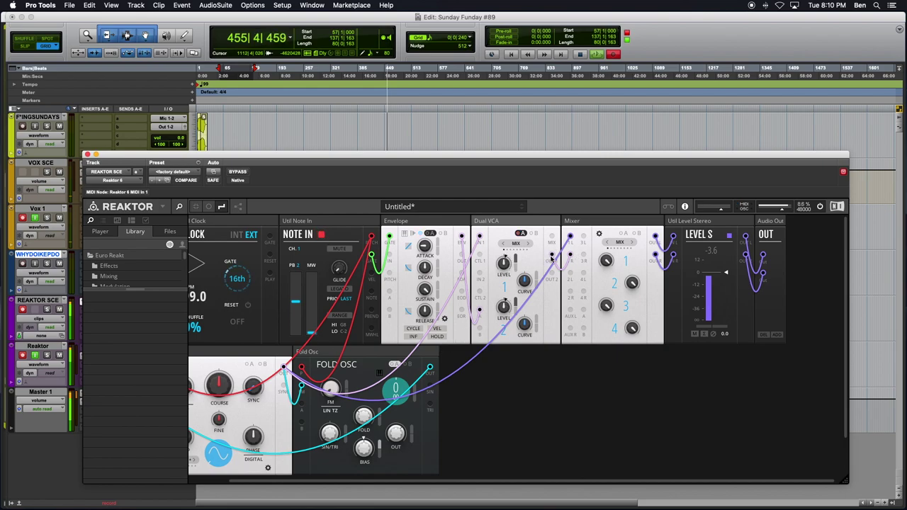
{"action": "left_click_drag", "start_coordinate": [551, 259], "coordinate": [570, 259]}
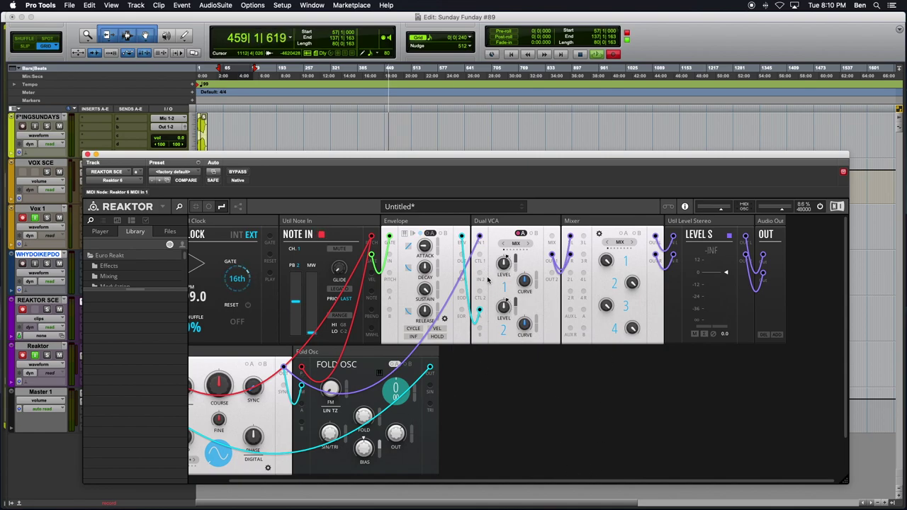
- Wire the Envelope's ENV output to the Dual VCA's CTL 1 and remove its wire from the A modulation input
{"action": "left_click_drag", "start_coordinate": [461, 237], "coordinate": [479, 259]}
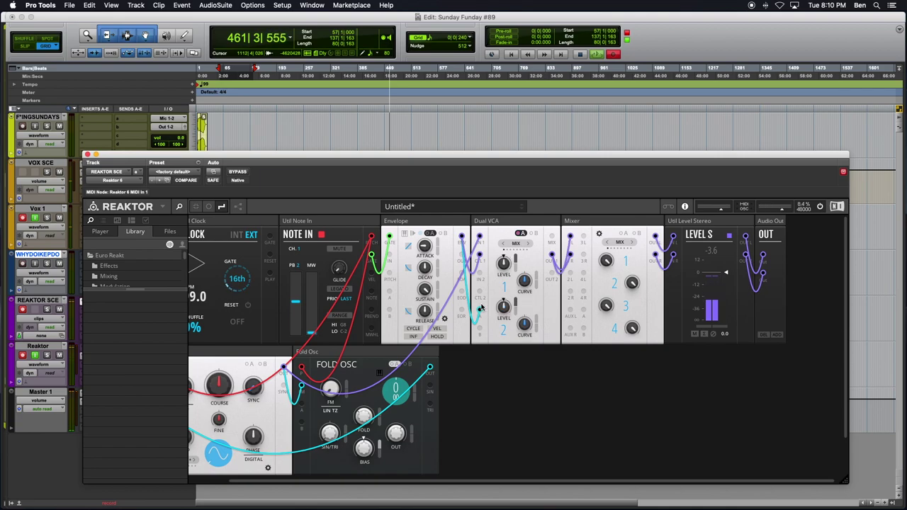
{"action": "left_click_drag", "start_coordinate": [480, 310], "coordinate": [482, 313]}
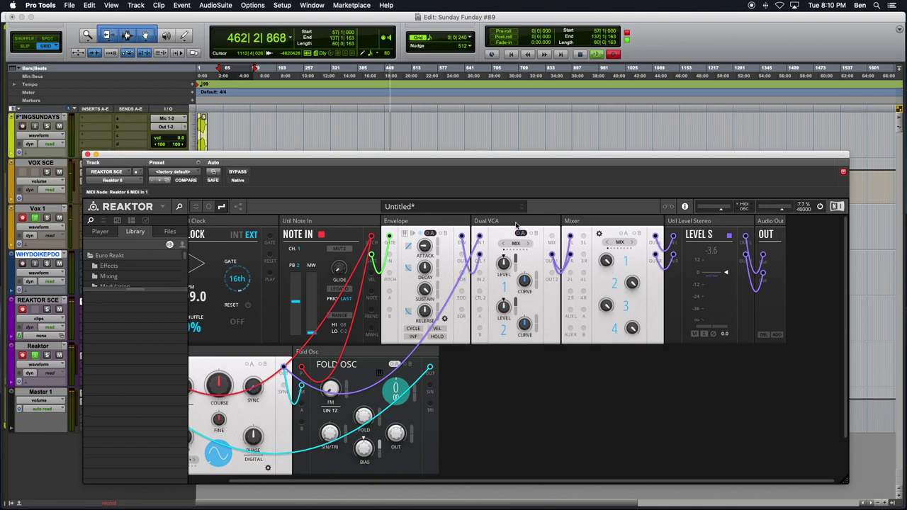
- Unplug the Envelope wire from the Dual VCA's CTL 1 and reconnect the ENV output to the same input
{"action": "mouse_move", "coordinate": [511, 217]}
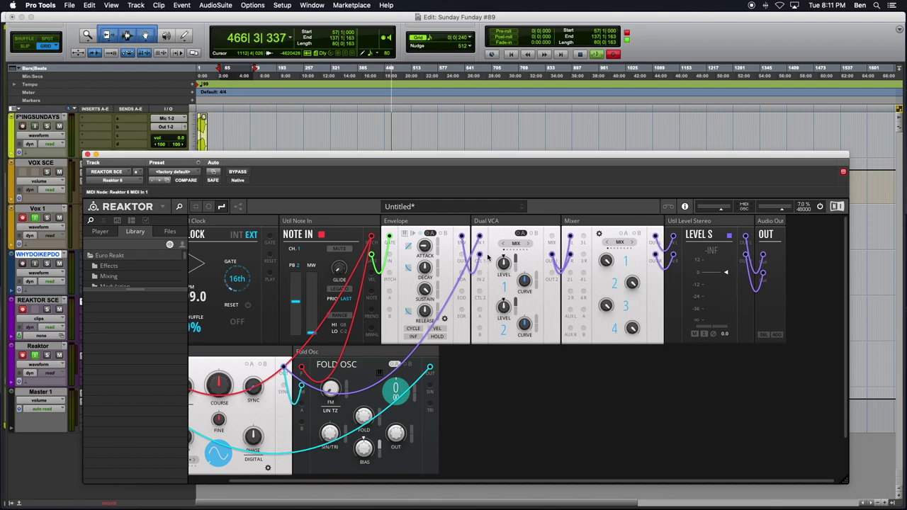
{"action": "left_click", "coordinate": [483, 259]}
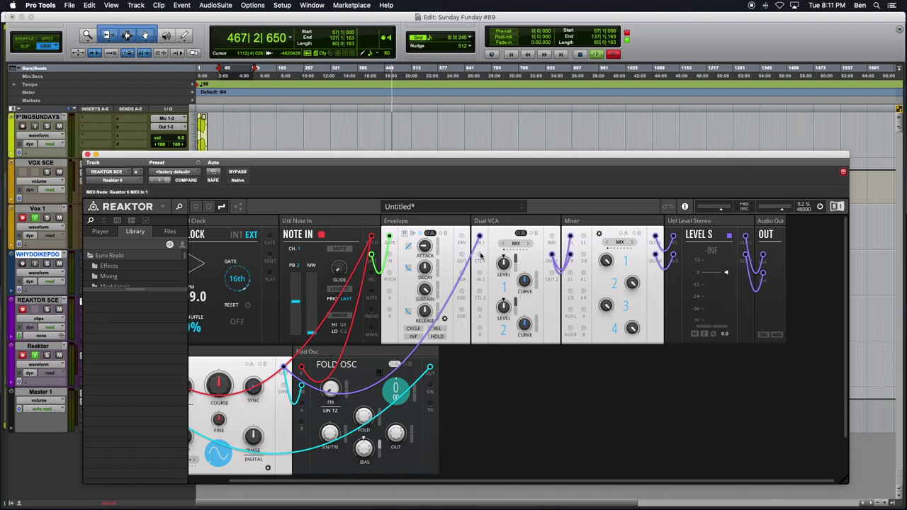
{"action": "left_click_drag", "start_coordinate": [462, 236], "coordinate": [479, 255]}
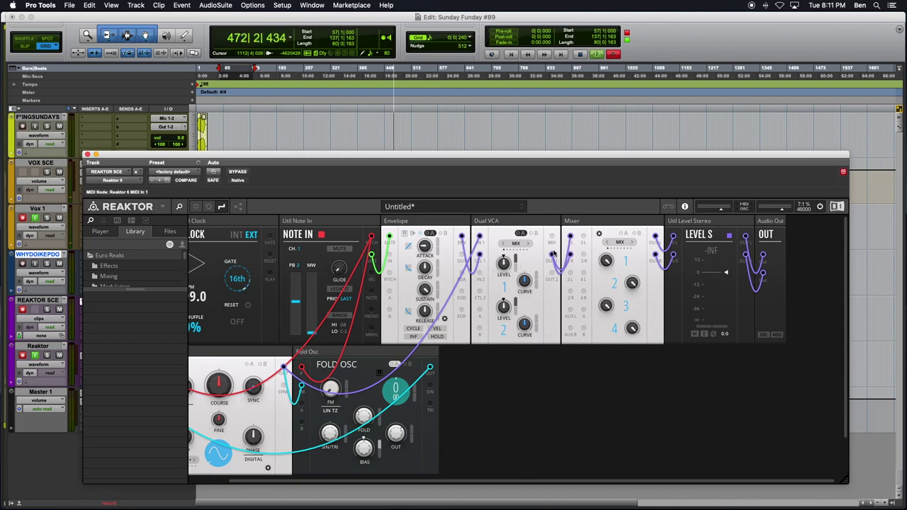
- Raise the Dual VCA's channel 1 level to 100 and adjust the Envelope's release and sustain
{"action": "left_click_drag", "start_coordinate": [510, 264], "coordinate": [512, 244]}
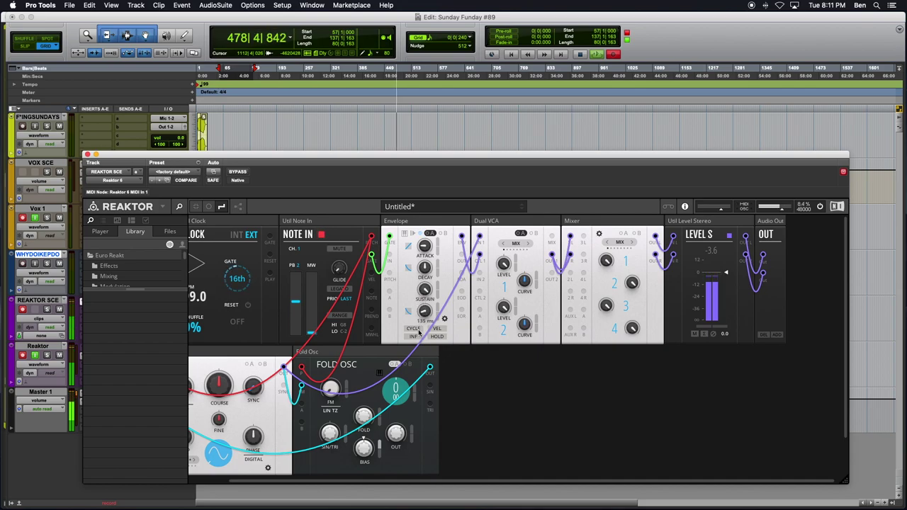
{"action": "mouse_move", "coordinate": [428, 311]}
{"action": "left_mouse_down"}
{"action": "mouse_move", "coordinate": [431, 287]}
{"action": "mouse_move", "coordinate": [436, 322]}
{"action": "mouse_move", "coordinate": [438, 283]}
{"action": "mouse_move", "coordinate": [436, 330]}
{"action": "mouse_move", "coordinate": [434, 299]}
{"action": "mouse_move", "coordinate": [428, 325]}
{"action": "left_mouse_up"}
{"action": "mouse_move", "coordinate": [425, 291]}
{"action": "left_mouse_down"}
{"action": "mouse_move", "coordinate": [423, 312]}
{"action": "mouse_move", "coordinate": [425, 288]}
{"action": "left_mouse_up"}
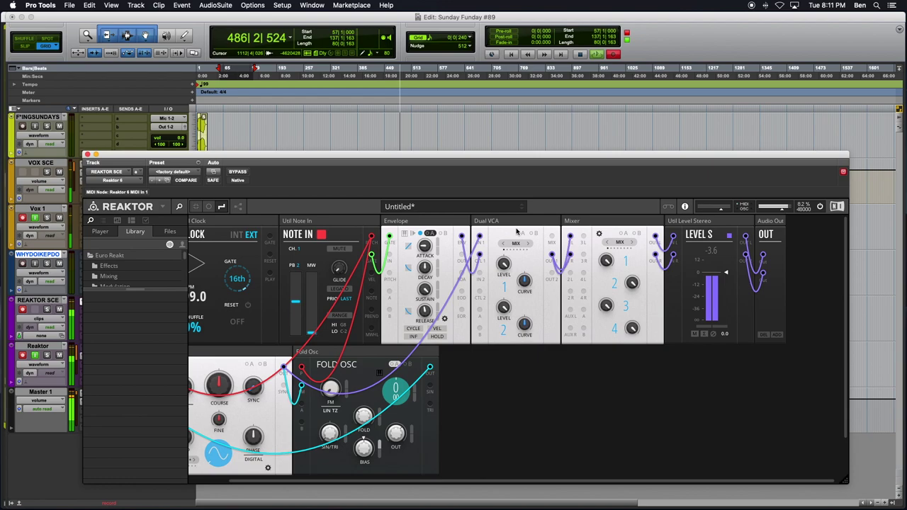
- Try different curve settings on the Dual VCA's channel 1 and return the curve to 0
{"action": "scroll", "coordinate": [546, 418], "scroll_direction": "left", "scroll_amount": 2}
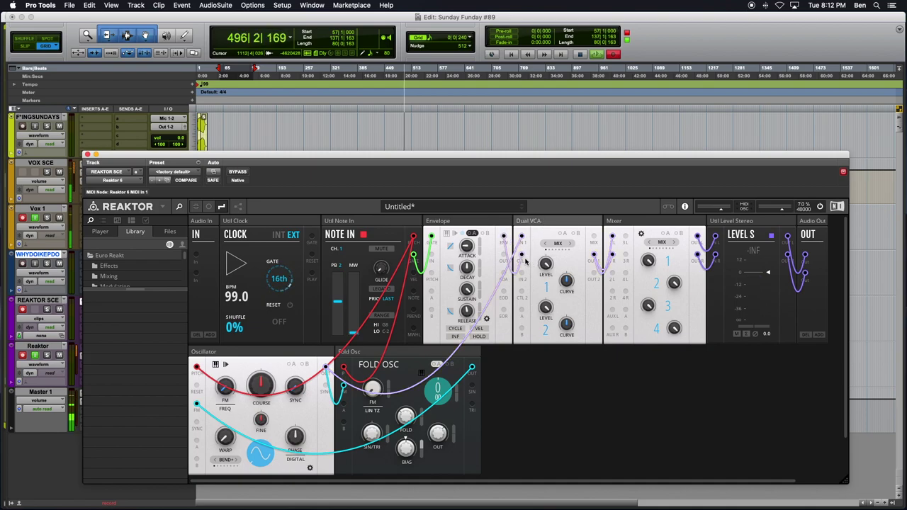
{"action": "left_click_drag", "start_coordinate": [568, 281], "coordinate": [568, 399]}
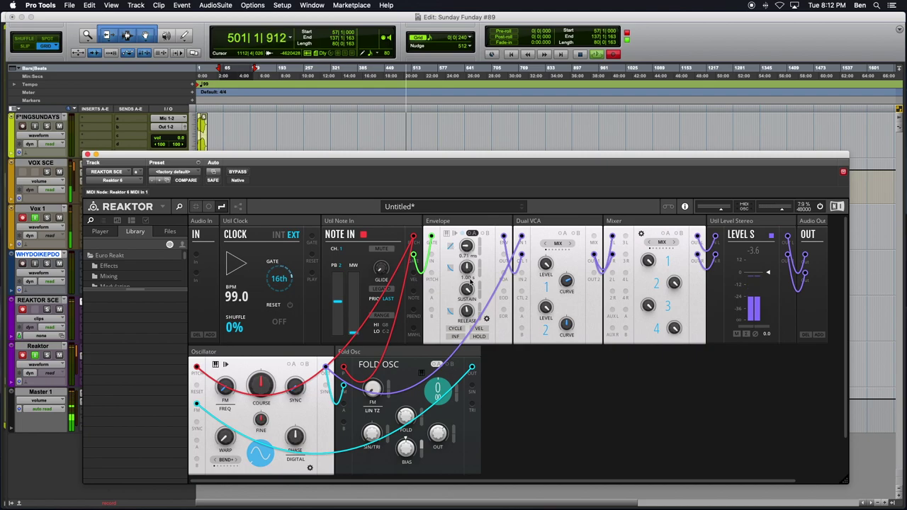
{"action": "left_click_drag", "start_coordinate": [567, 283], "coordinate": [567, 379]}
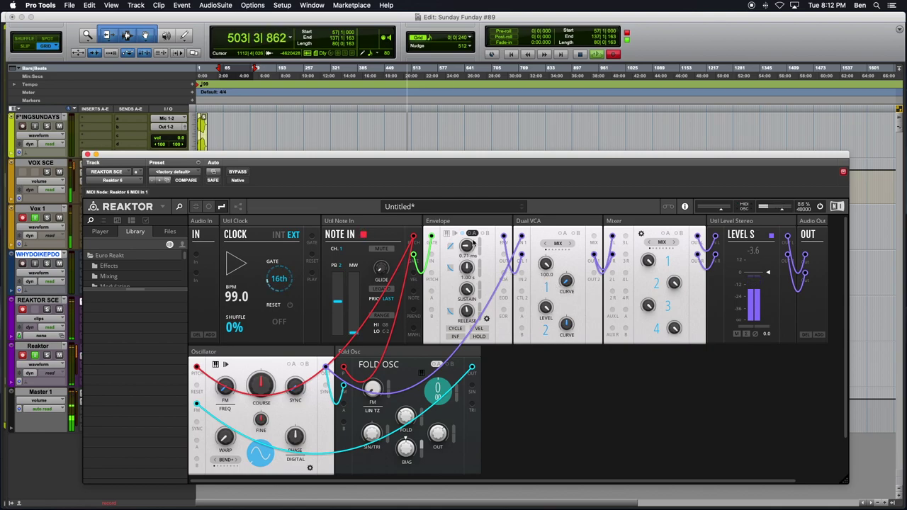
{"action": "left_click_drag", "start_coordinate": [567, 283], "coordinate": [565, 289]}
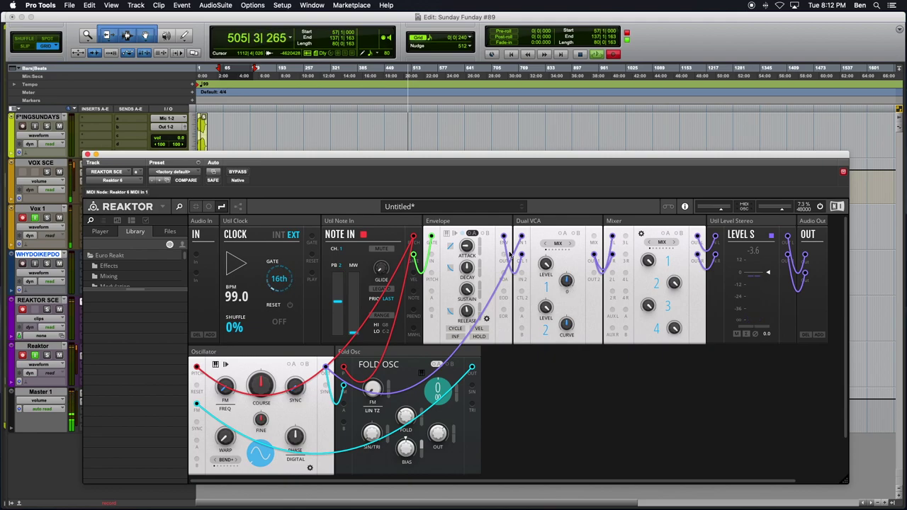
- Colour the Envelope-to-CTL 1 wire teal and also connect the Envelope's ENV output to the Dual VCA's CTL 2
{"action": "right_click", "coordinate": [509, 252]}
{"action": "mouse_move", "coordinate": [525, 249]}
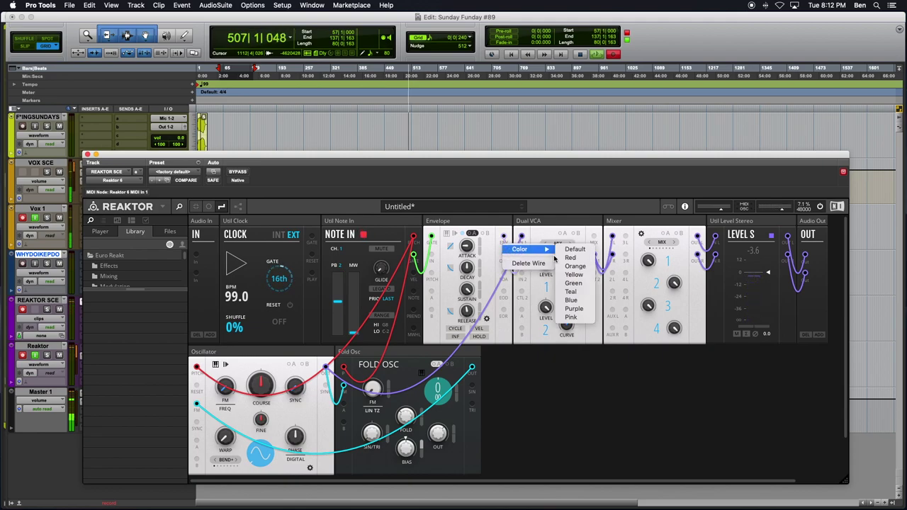
{"action": "left_click", "coordinate": [576, 294]}
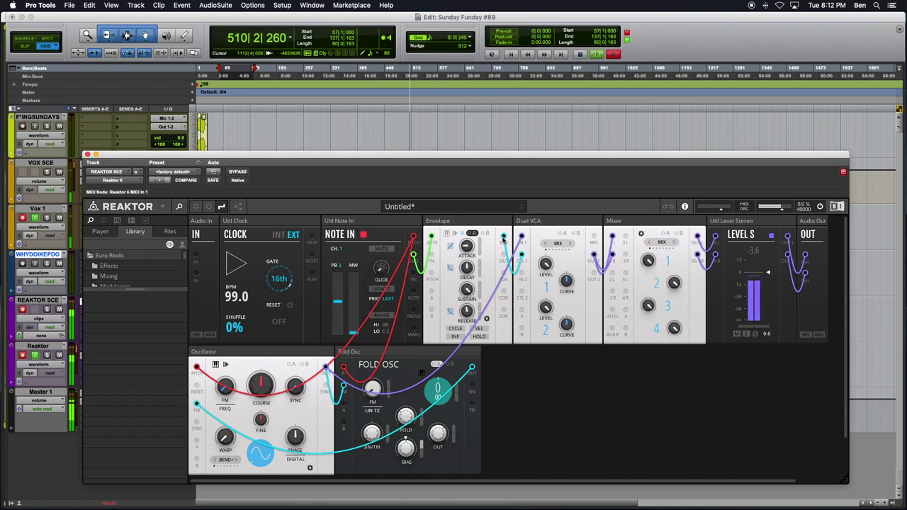
{"action": "left_click_drag", "start_coordinate": [505, 280], "coordinate": [521, 296]}
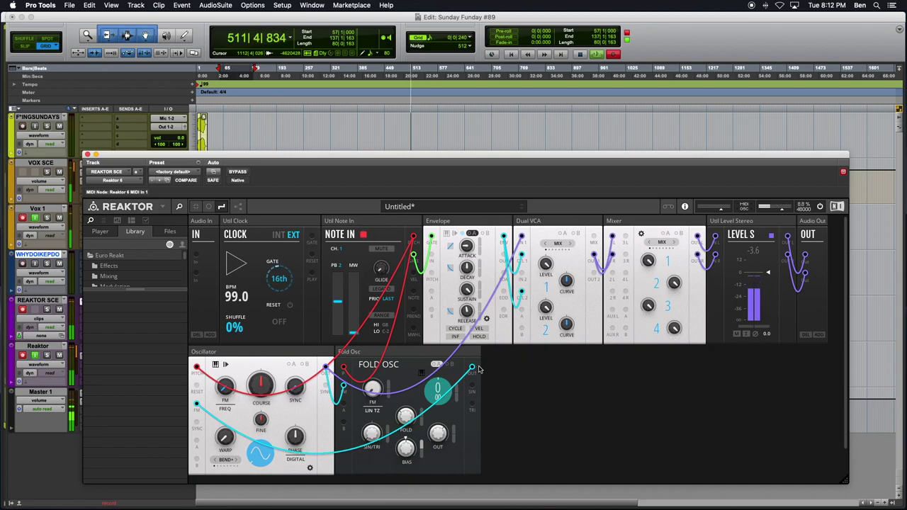
- Wire the Fold Osc output to the Dual VCA's IN 2 and colour the wire purple
{"action": "left_click_drag", "start_coordinate": [471, 367], "coordinate": [522, 278]}
{"action": "right_click", "coordinate": [525, 271]}
{"action": "mouse_move", "coordinate": [540, 275]}
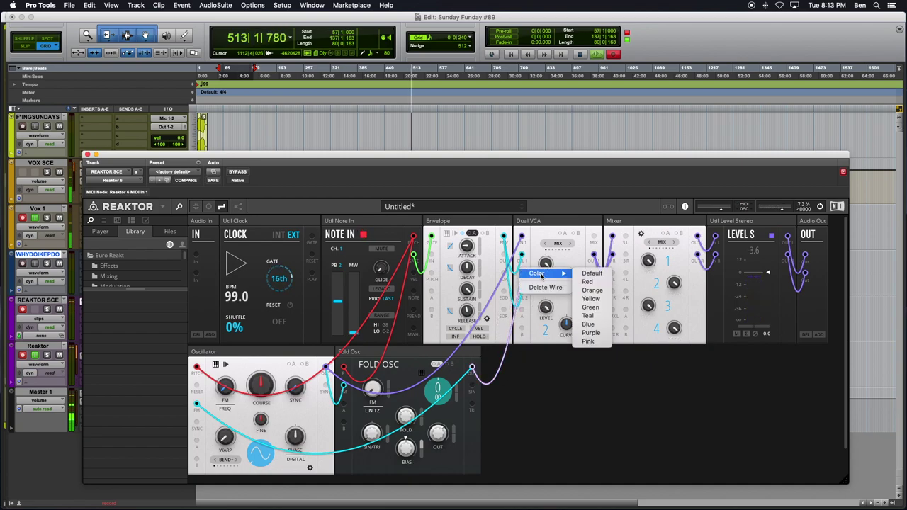
{"action": "left_click", "coordinate": [591, 333]}
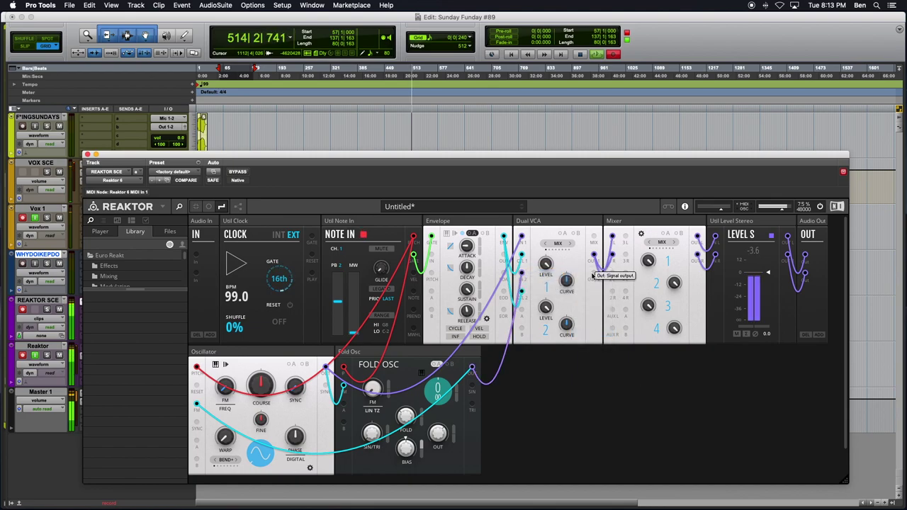
{"action": "left_click_drag", "start_coordinate": [593, 273], "coordinate": [612, 290]}
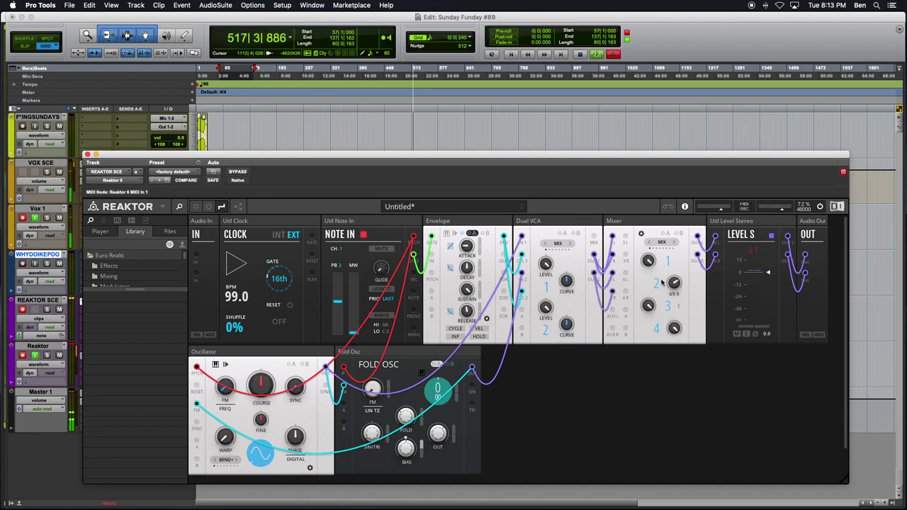
{"action": "left_click_drag", "start_coordinate": [647, 261], "coordinate": [648, 283]}
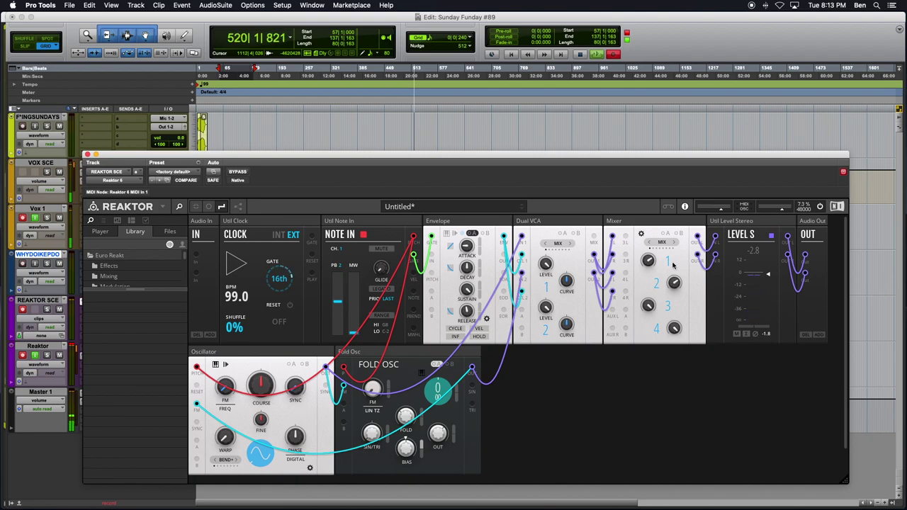
{"action": "left_click_drag", "start_coordinate": [647, 260], "coordinate": [640, 309]}
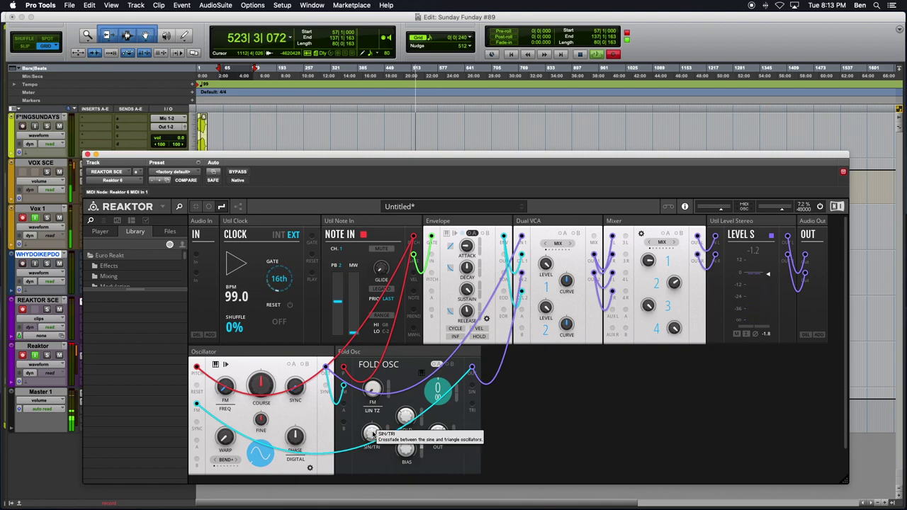
- Search the blocks for "Euro Reakt Filter", add the EFX-Entropy Filter and place it beside the Fold Osc
{"action": "double_click", "coordinate": [545, 434]}
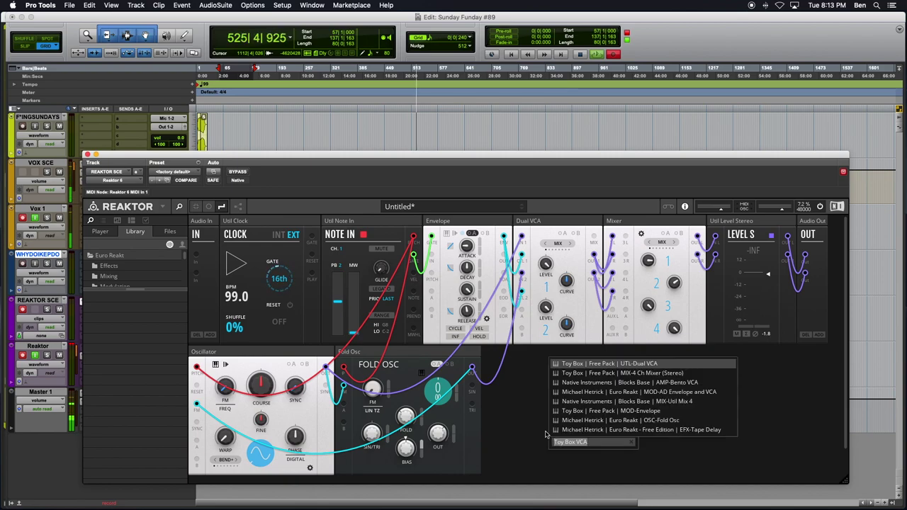
{"action": "type", "text": "Toy Box VCA"}
{"action": "type", "text": "Euro Rea"}
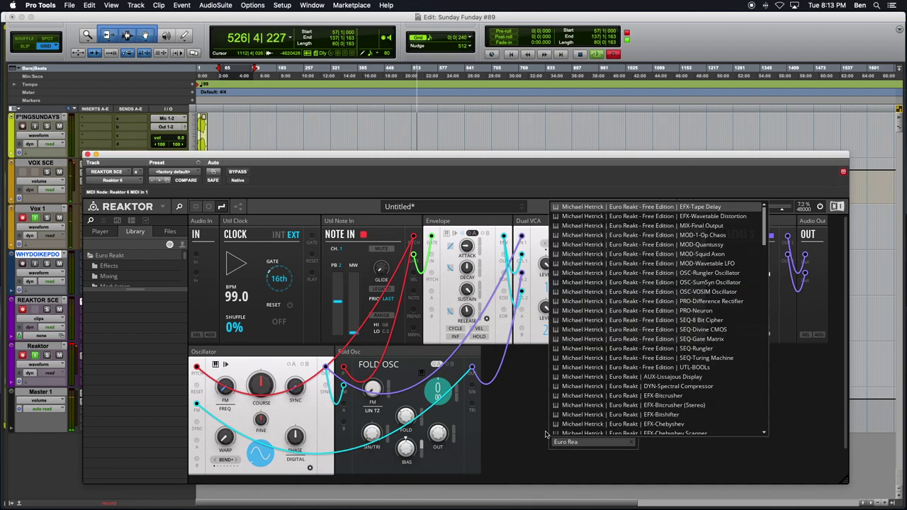
{"action": "type", "text": "kt FLT"}
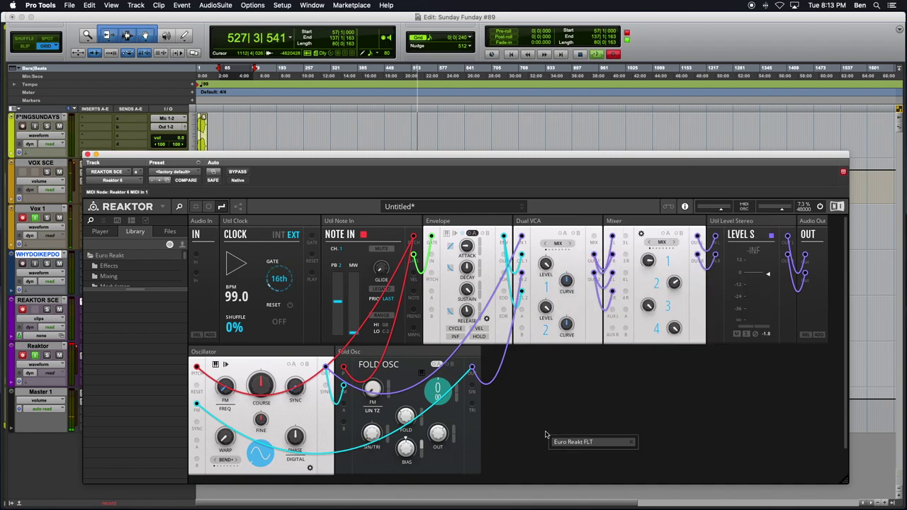
{"action": "key", "text": "BackSpace"}
{"action": "key", "text": "BackSpace"}
{"action": "type", "text": "ilter"}
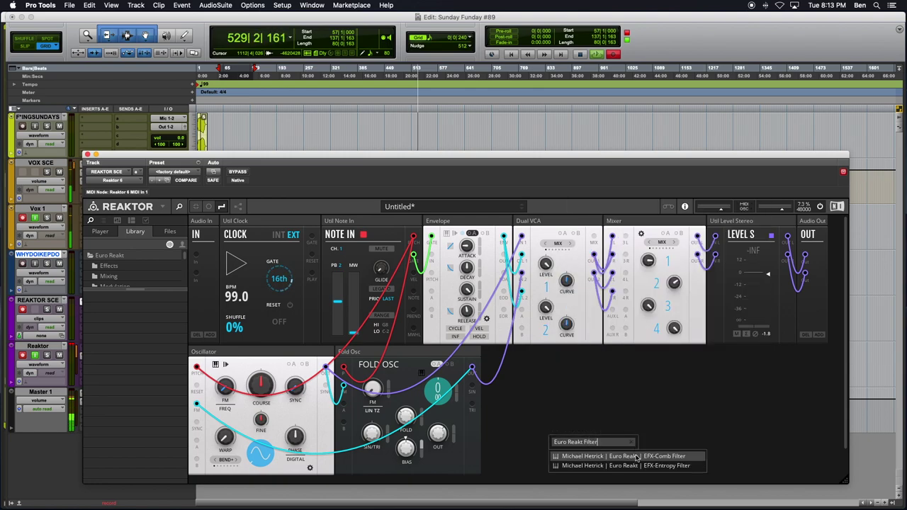
{"action": "left_click", "coordinate": [646, 468]}
{"action": "scroll", "coordinate": [362, 466], "scroll_direction": "down", "scroll_amount": 5}
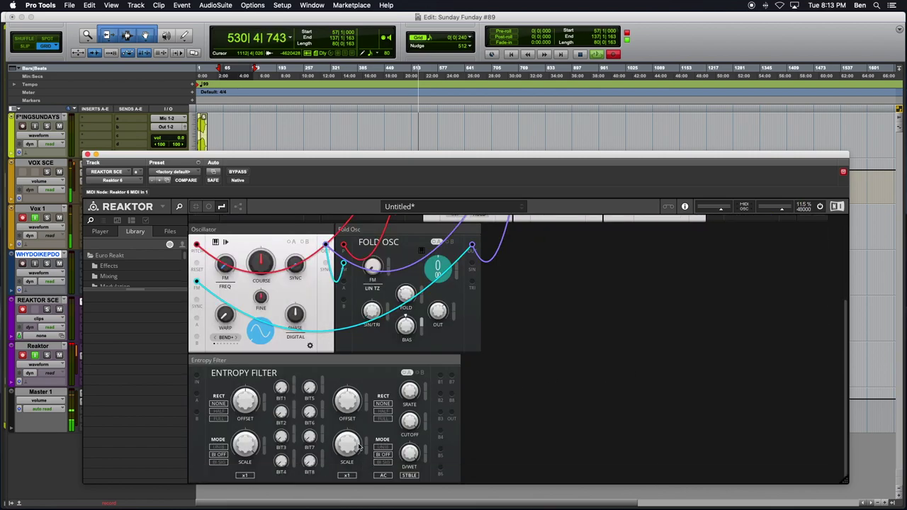
{"action": "left_click_drag", "start_coordinate": [264, 362], "coordinate": [551, 348]}
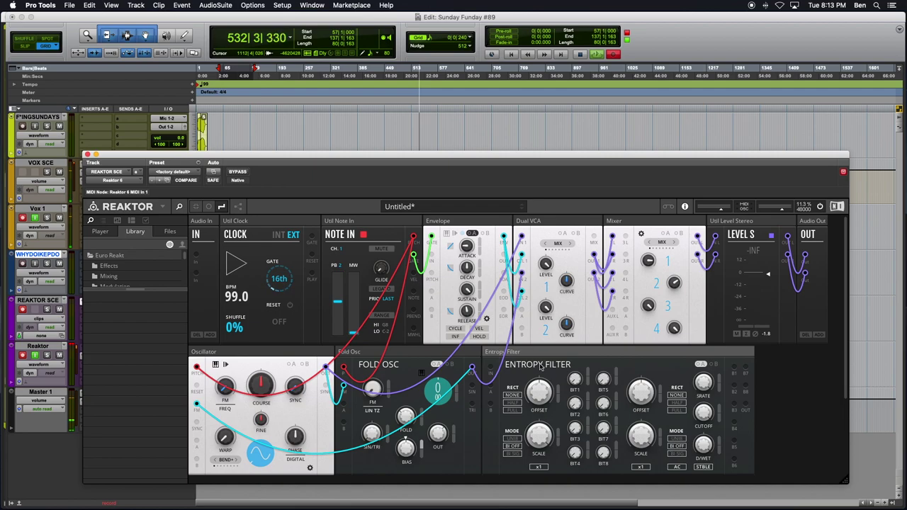
- Route the Fold Osc output into the Entropy Filter's input and the Entropy Filter's OUT into the Dual VCA's IN 2
{"action": "mouse_move", "coordinate": [510, 354]}
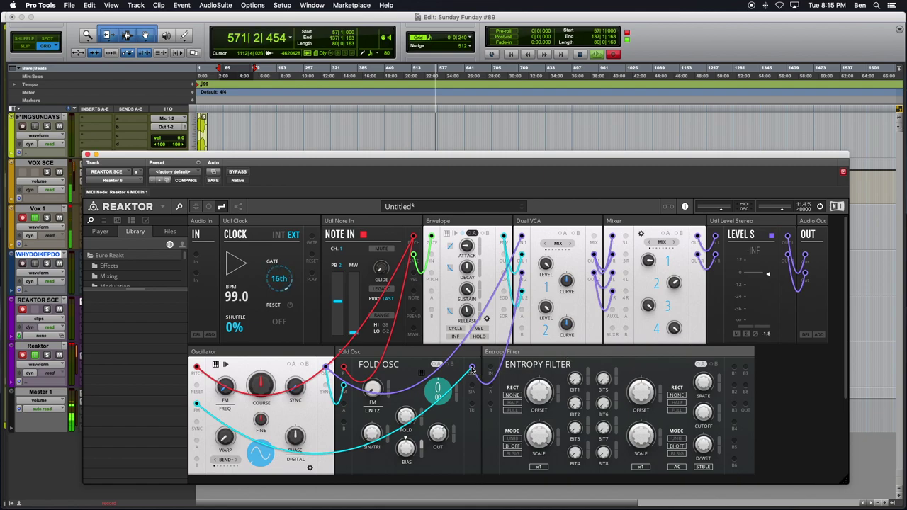
{"action": "left_click_drag", "start_coordinate": [472, 369], "coordinate": [489, 367]}
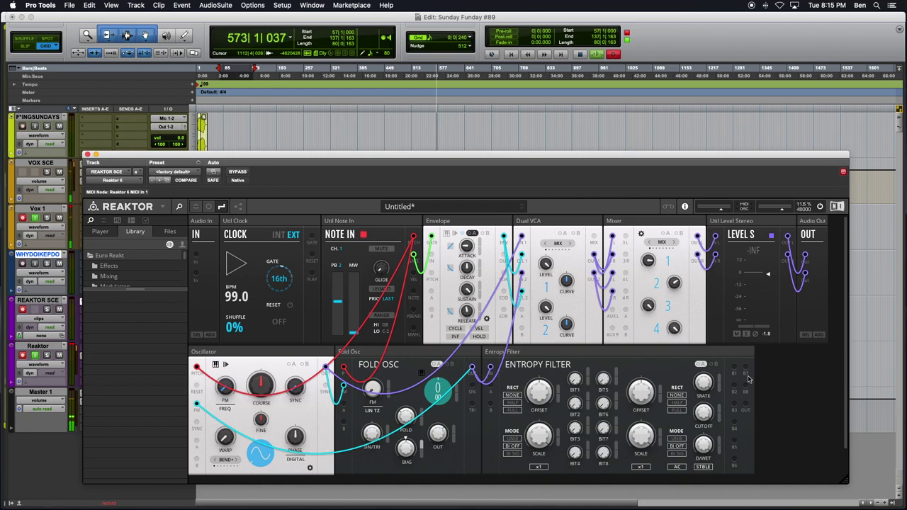
{"action": "left_click_drag", "start_coordinate": [747, 406], "coordinate": [522, 275]}
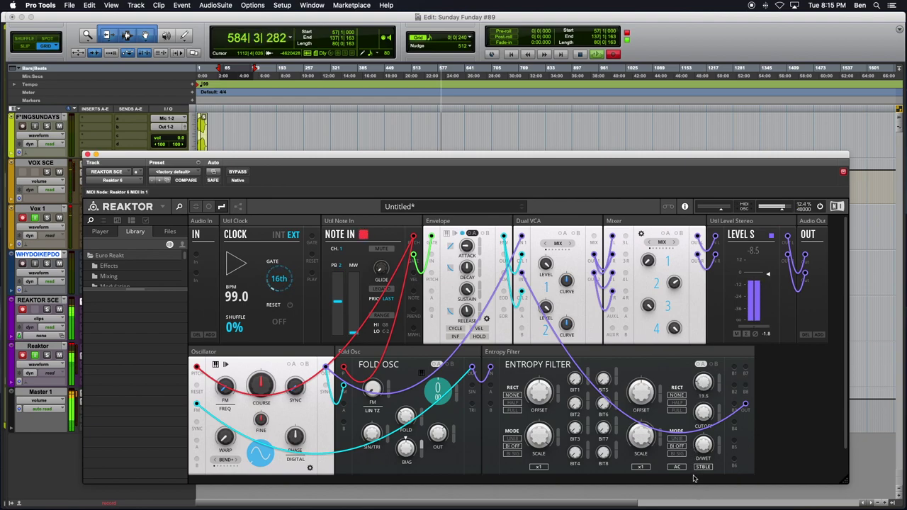
- Vary the Entropy Filter's offset and scale on both stages and set the first stage's rectifier to HALF
{"action": "left_click_drag", "start_coordinate": [646, 388], "coordinate": [635, 433]}
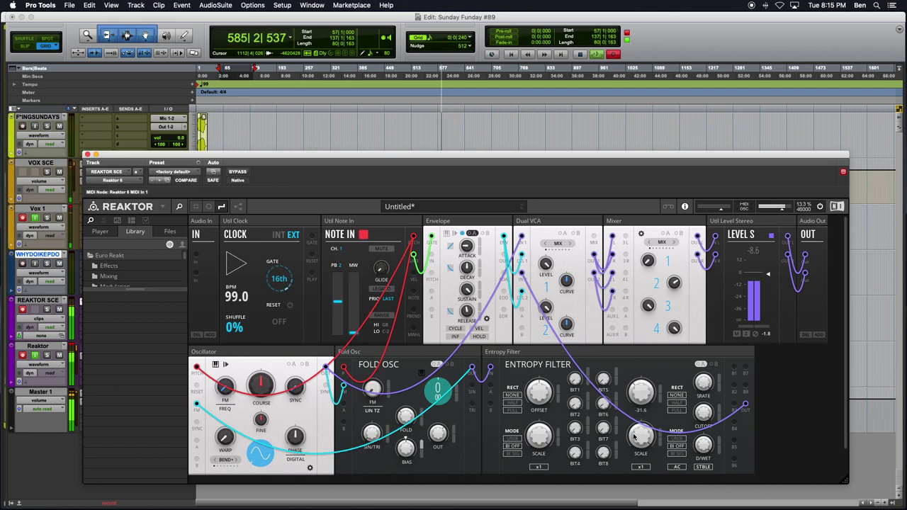
{"action": "left_click_drag", "start_coordinate": [640, 383], "coordinate": [642, 384]}
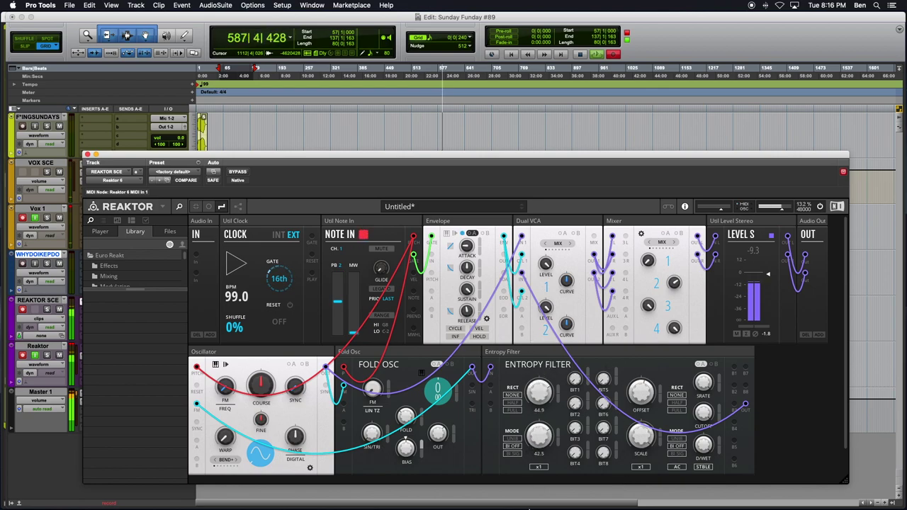
{"action": "left_click_drag", "start_coordinate": [542, 431], "coordinate": [538, 411]}
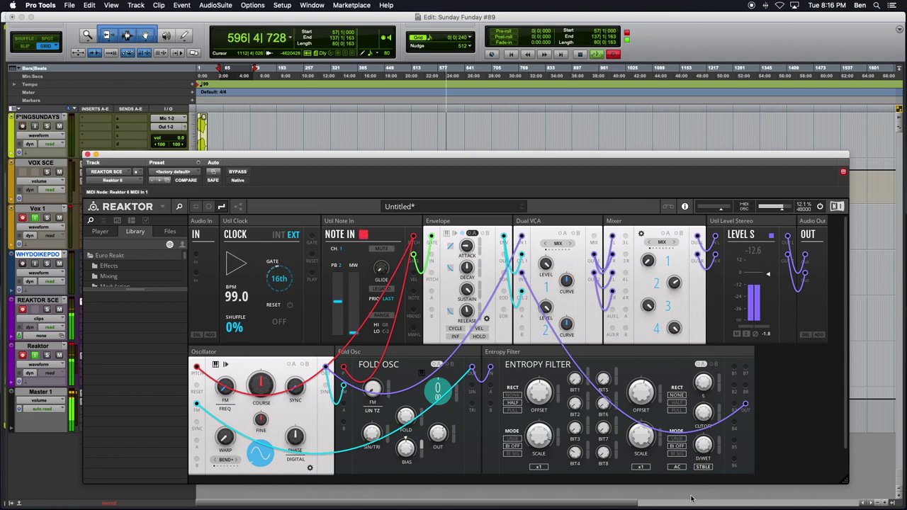
{"action": "left_click", "coordinate": [705, 468]}
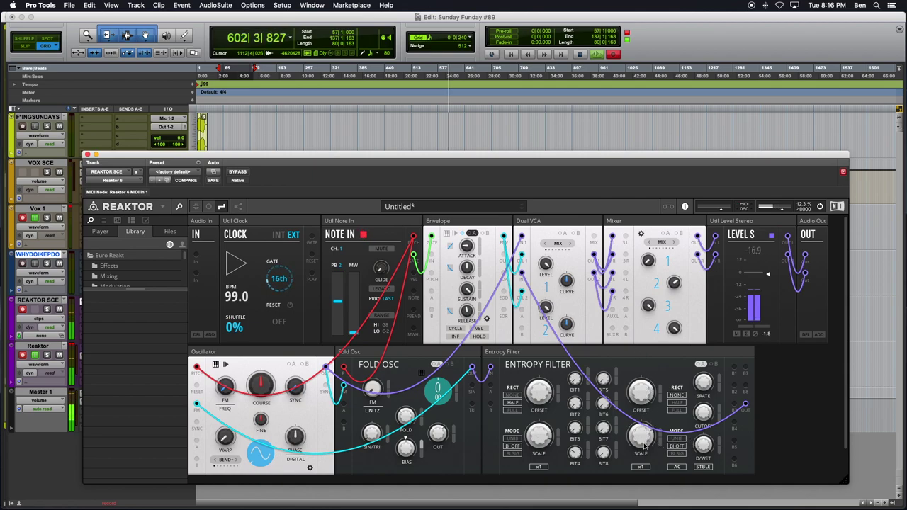
- Set the Entropy Filter's first-stage scale to 97.6 at x2, and its second-stage offset to 0 and scale to 81.2
{"action": "left_click_drag", "start_coordinate": [644, 435], "coordinate": [645, 481]}
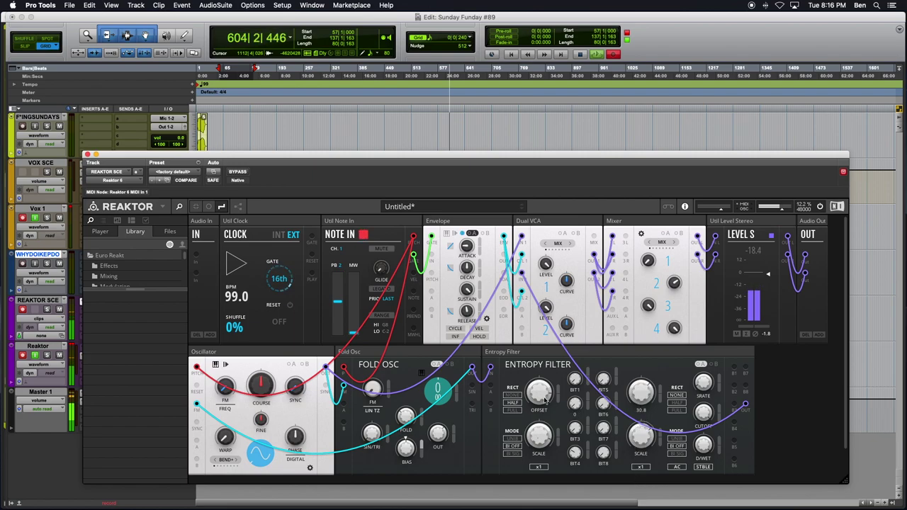
{"action": "left_click_drag", "start_coordinate": [542, 445], "coordinate": [542, 411]}
{"action": "left_click_drag", "start_coordinate": [533, 454], "coordinate": [537, 432]}
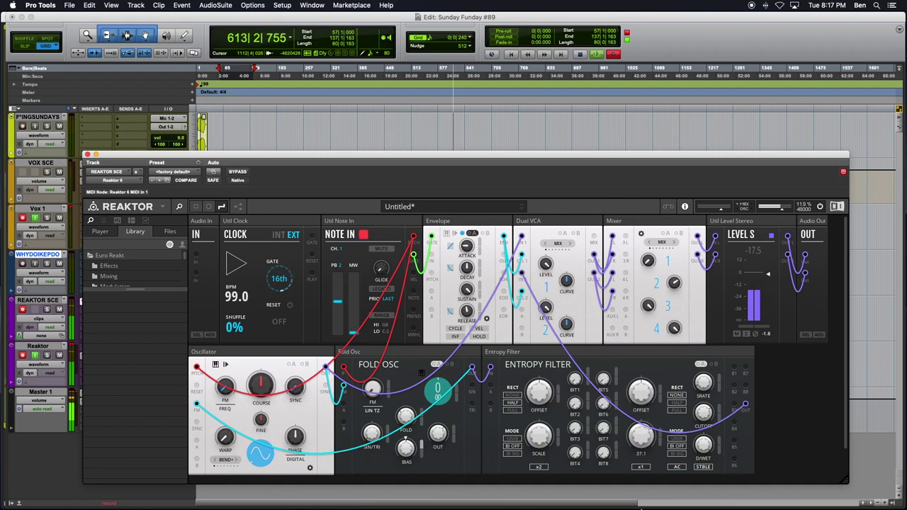
{"action": "left_click_drag", "start_coordinate": [645, 437], "coordinate": [653, 346]}
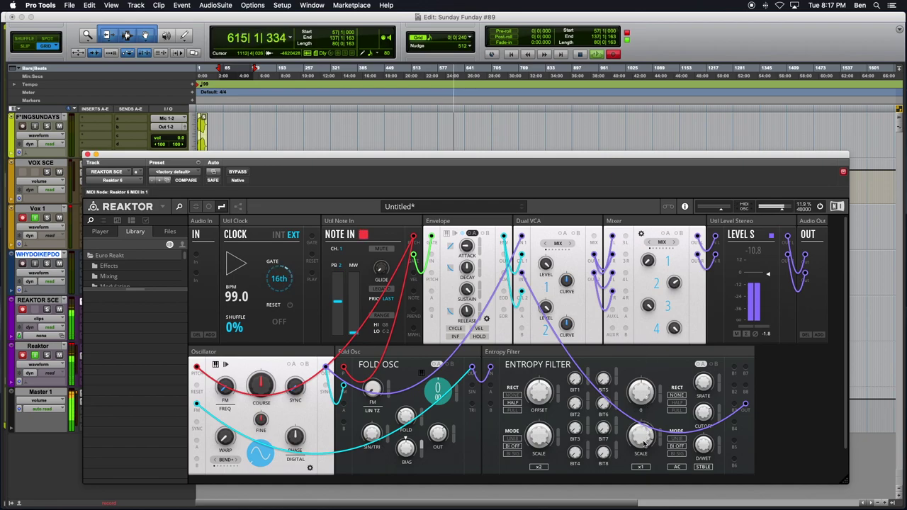
- Set the Entropy Filter's first stage to rectifier NONE and mode BI SIG, the second stage to UNI8, and dry/wet to -100
{"action": "left_click", "coordinate": [701, 467]}
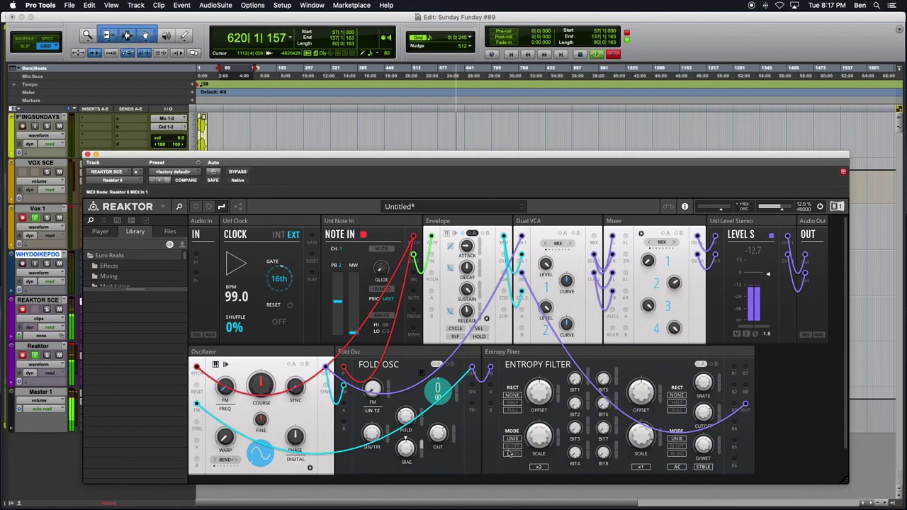
{"action": "left_click", "coordinate": [512, 409]}
{"action": "left_click", "coordinate": [512, 395]}
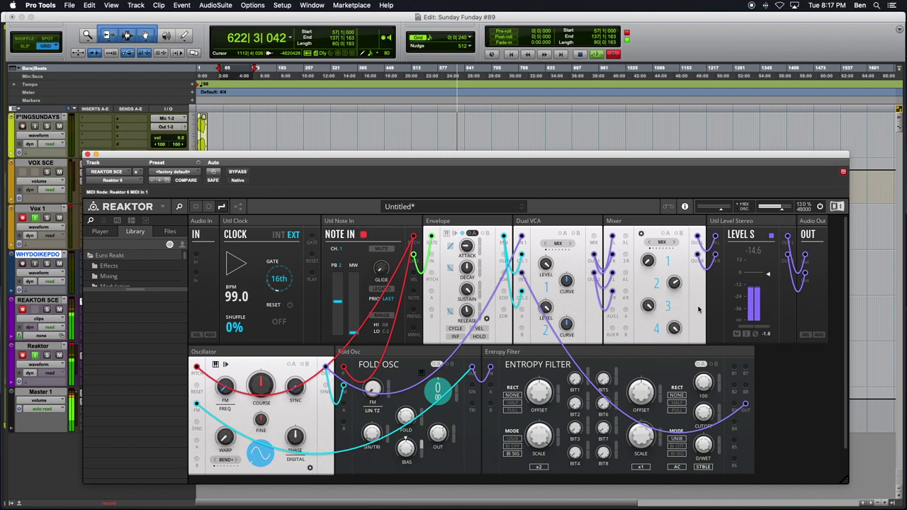
{"action": "mouse_move", "coordinate": [698, 442]}
{"action": "left_mouse_down"}
{"action": "mouse_move", "coordinate": [699, 450]}
{"action": "mouse_move", "coordinate": [702, 440]}
{"action": "left_mouse_up"}
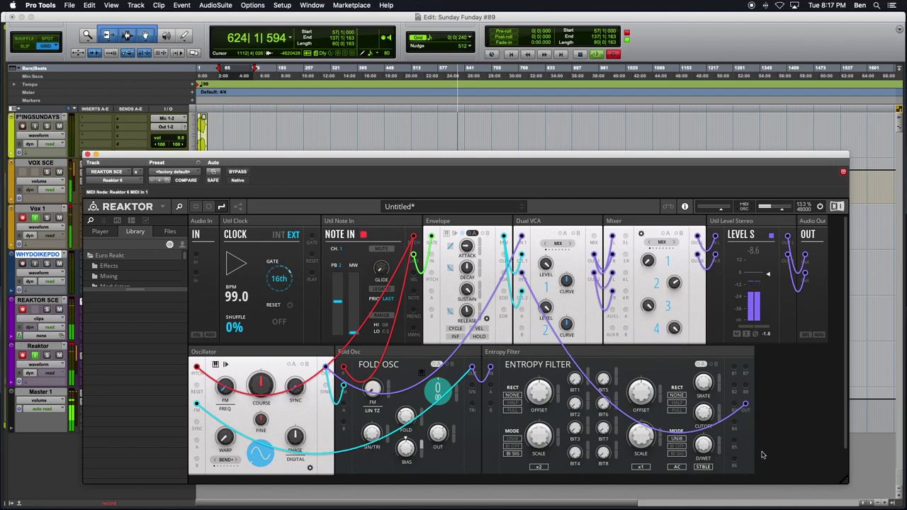
- Search the blocks for "Filter TOY BOX" and add the Toy Box Free Pack FLT-Filter
{"action": "double_click", "coordinate": [773, 402]}
{"action": "type", "text": "Filter"}
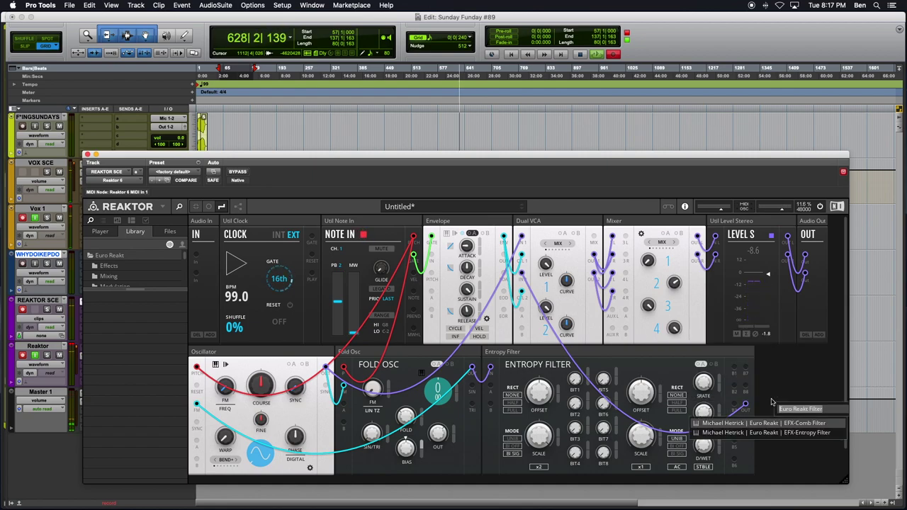
{"action": "key", "text": "alt+Left"}
{"action": "key", "text": "alt+BackSpace"}
{"action": "key", "text": "alt+BackSpace"}
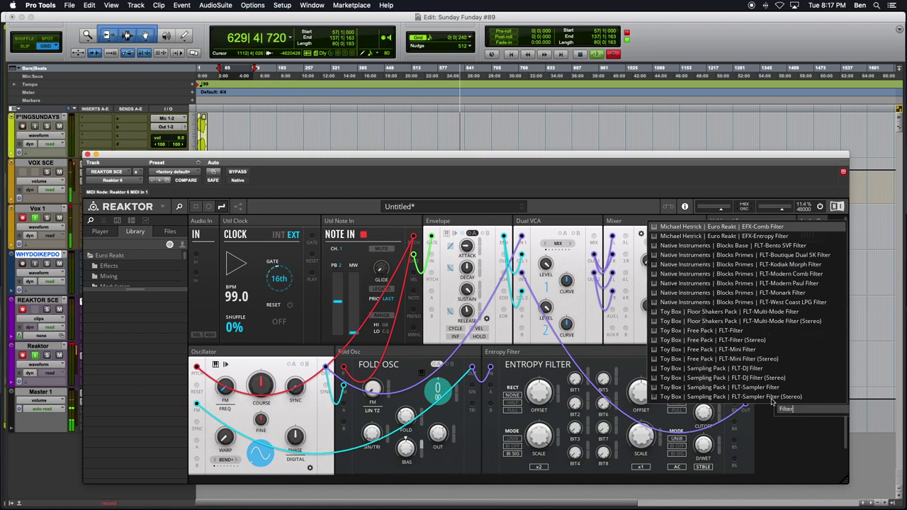
{"action": "type", "text": "TOY"}
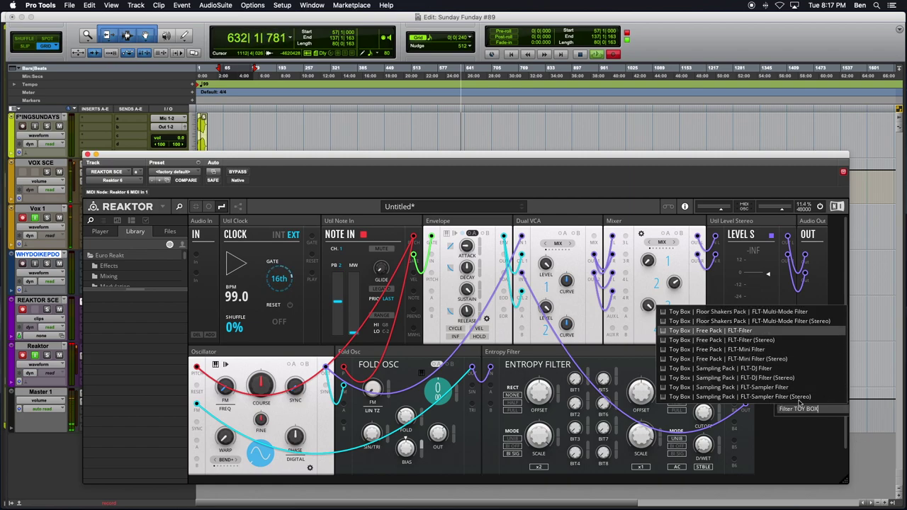
{"action": "type", "text": " BOX"}
{"action": "key", "text": "Return"}
- Place the Filter between the Oscillator and Fold Osc, and route the Oscillator's output through it to the Dual VCA's IN 1
{"action": "left_click_drag", "start_coordinate": [794, 352], "coordinate": [343, 369]}
{"action": "left_click_drag", "start_coordinate": [461, 387], "coordinate": [519, 234]}
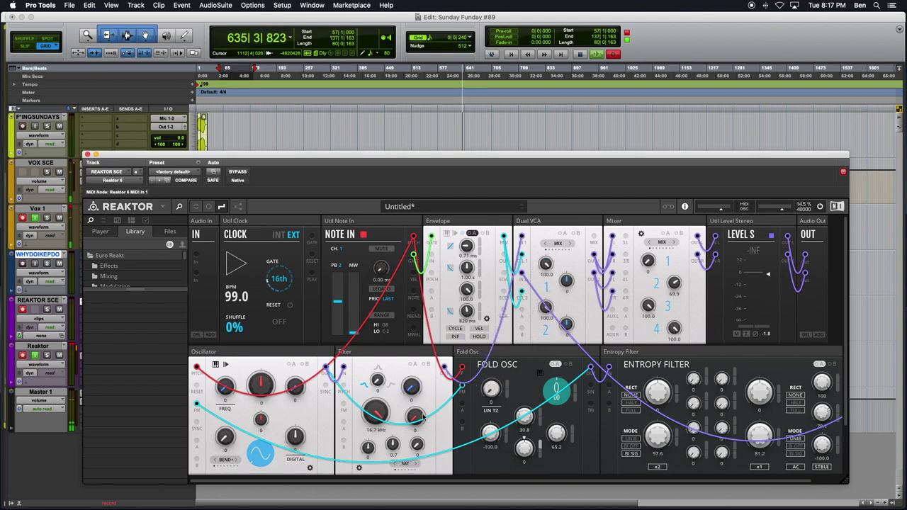
- Move the Reaktor window up, hide its library browser and make the window taller to free rack space
{"action": "mouse_move", "coordinate": [674, 284]}
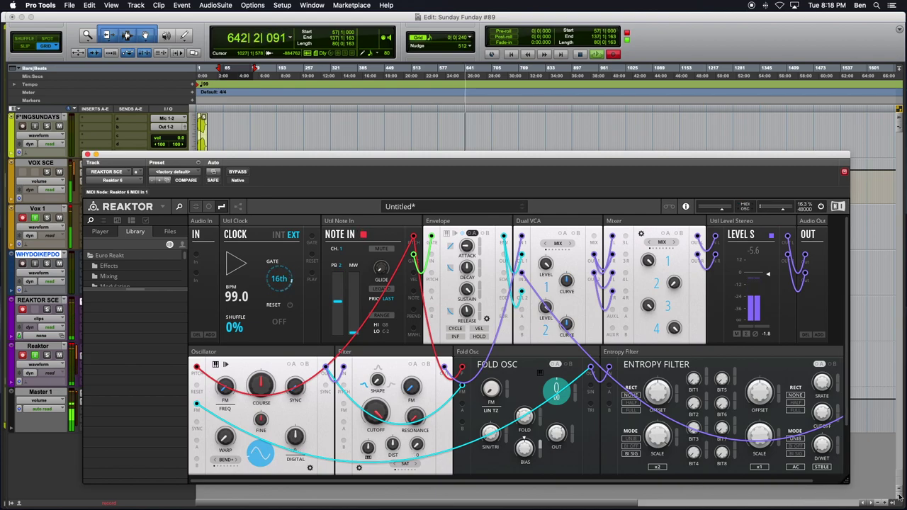
{"action": "left_click_drag", "start_coordinate": [900, 496], "coordinate": [904, 495]}
{"action": "left_click_drag", "start_coordinate": [328, 148], "coordinate": [294, 86]}
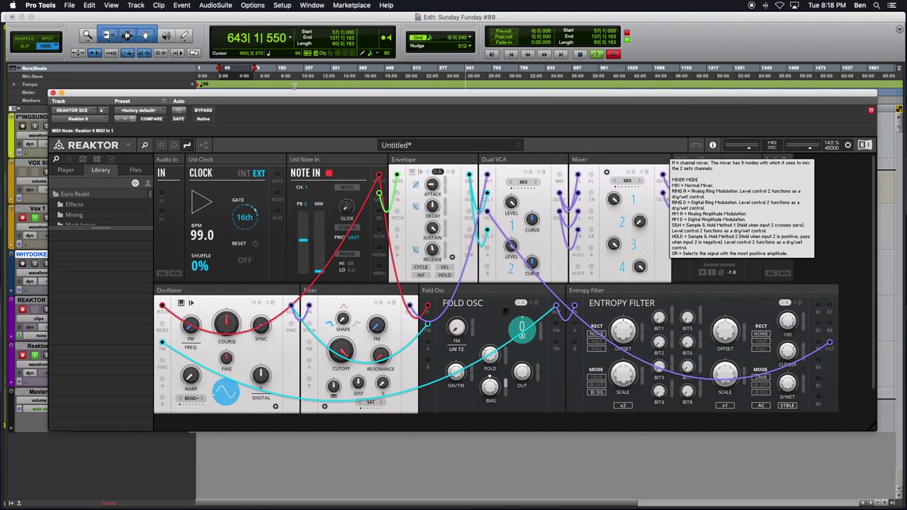
{"action": "left_click", "coordinate": [158, 146]}
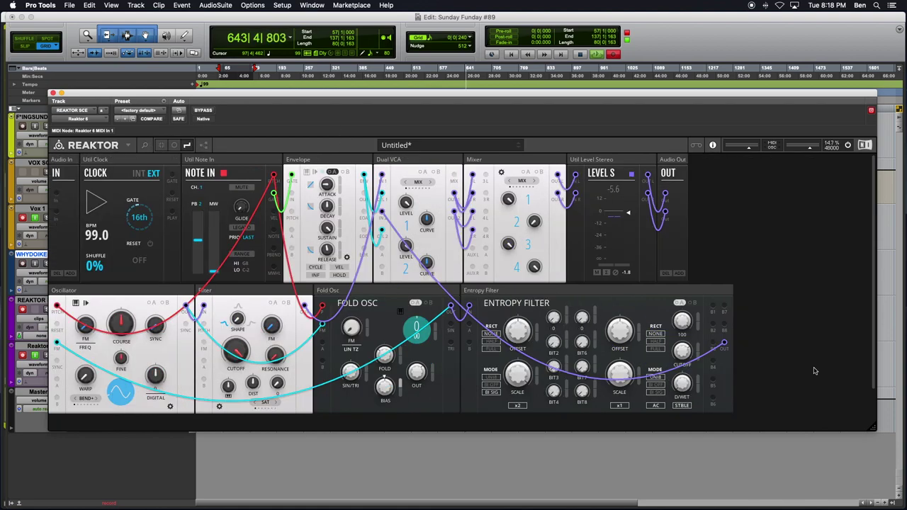
{"action": "left_click_drag", "start_coordinate": [876, 429], "coordinate": [871, 448]}
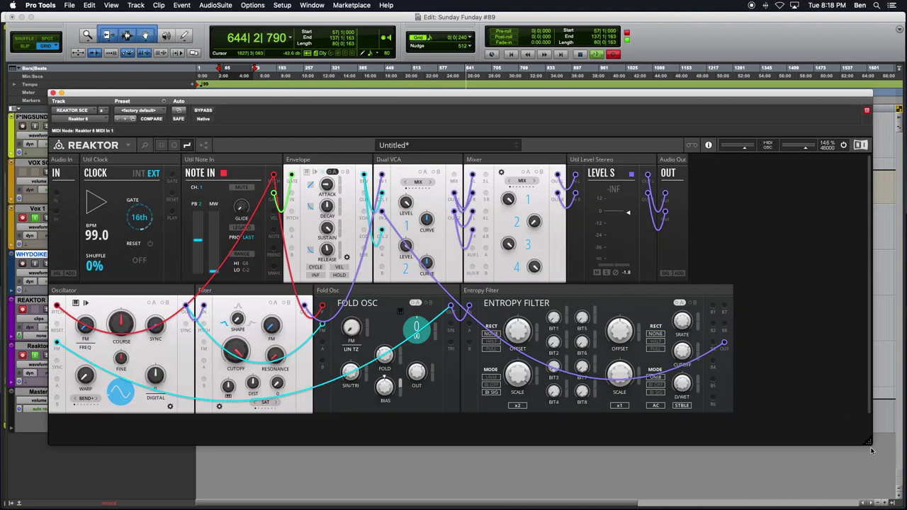
- Add the Blocks Base Util Scope to the rack and duplicate it
{"action": "double_click", "coordinate": [810, 419]}
{"action": "type", "text": "Scop"}
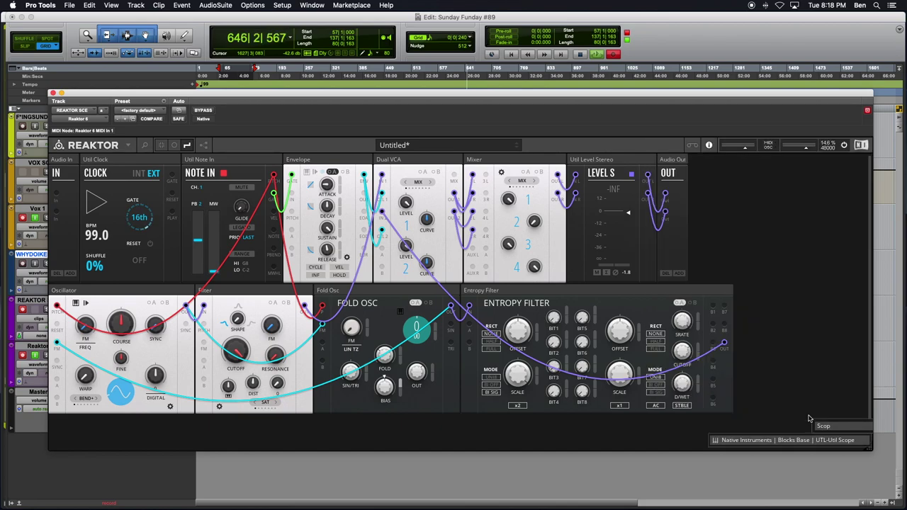
{"action": "key", "text": "Return"}
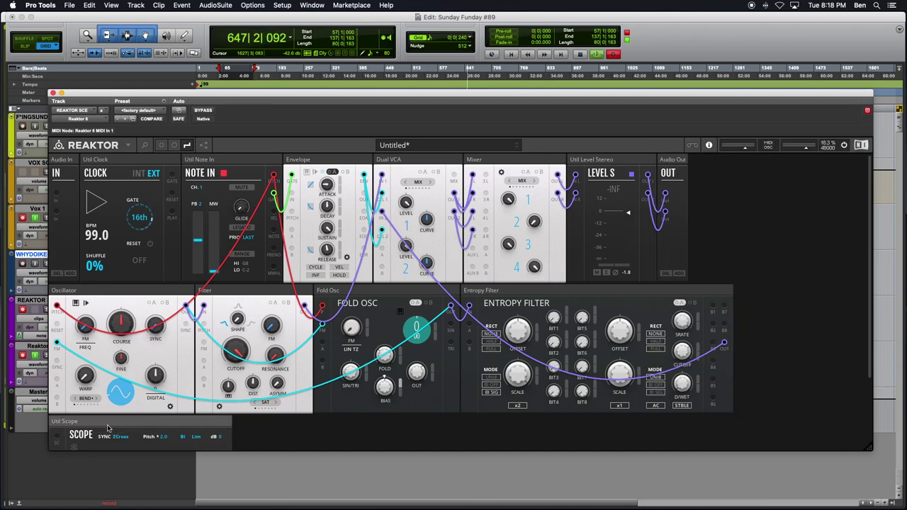
{"action": "right_click", "coordinate": [108, 428]}
{"action": "left_click", "coordinate": [186, 418]}
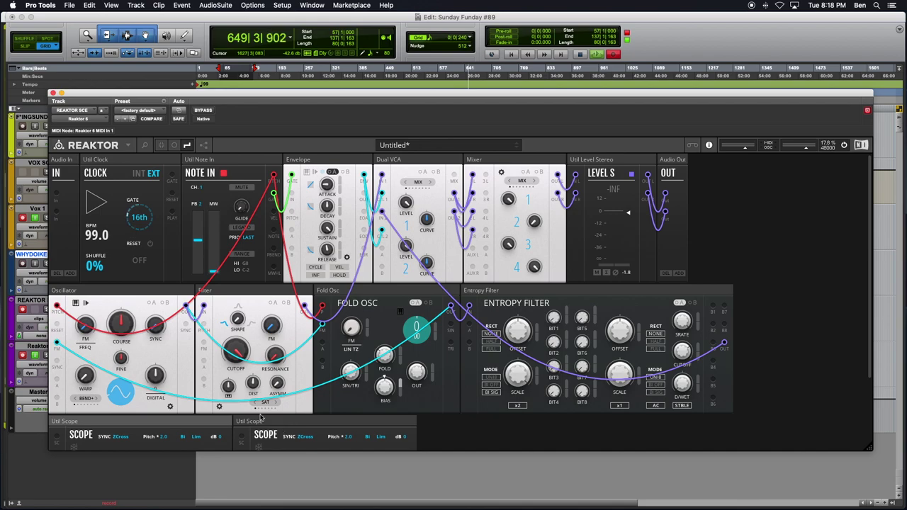
- Place one Util Scope between the Oscillator and Filter and the other between the Filter and Fold Osc, and select the Fold Osc
{"action": "left_click_drag", "start_coordinate": [184, 422], "coordinate": [330, 295]}
{"action": "left_click_drag", "start_coordinate": [495, 296], "coordinate": [576, 332]}
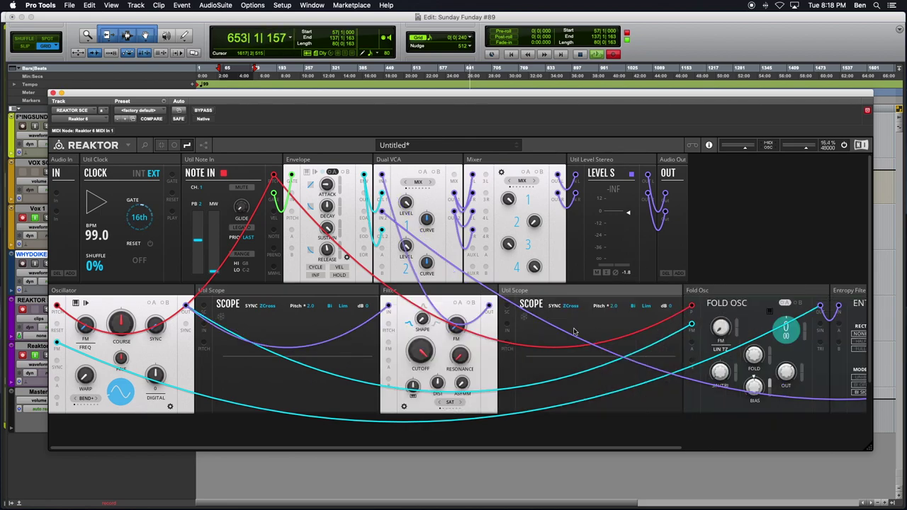
{"action": "left_click", "coordinate": [747, 289]}
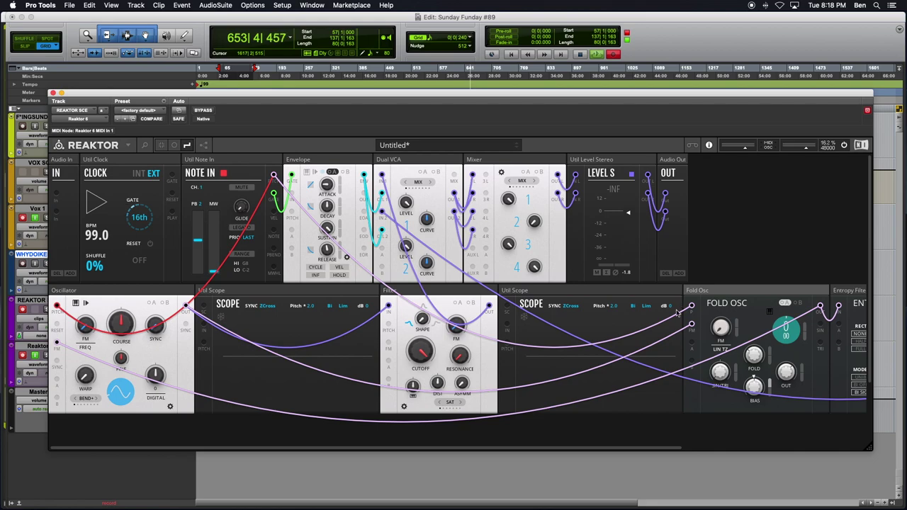
- Move the Oscillator after the first Util Scope, wire its OUT to that scope's IN, and try its Warp control
{"action": "scroll", "coordinate": [677, 311], "scroll_direction": "right", "scroll_amount": 8}
{"action": "left_click_drag", "start_coordinate": [358, 291], "coordinate": [415, 305]}
{"action": "scroll", "coordinate": [259, 340], "scroll_direction": "left", "scroll_amount": 8}
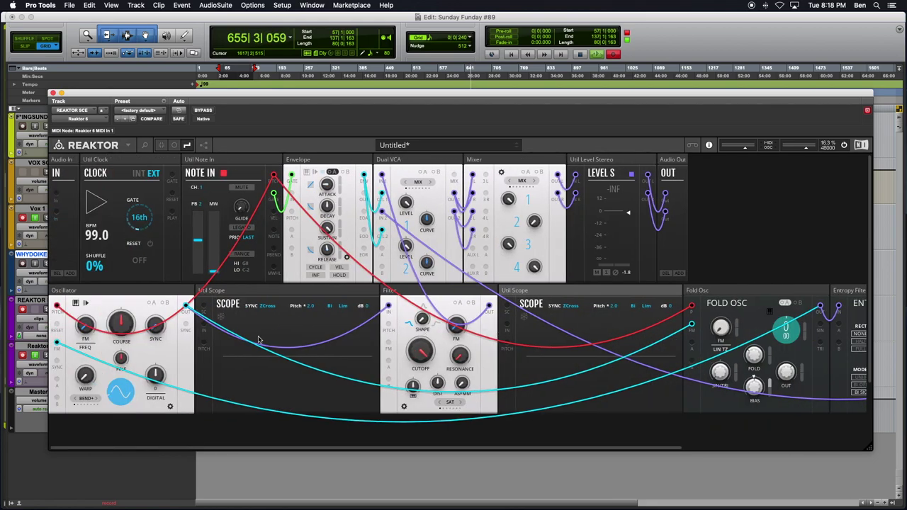
{"action": "left_click_drag", "start_coordinate": [174, 292], "coordinate": [409, 301]}
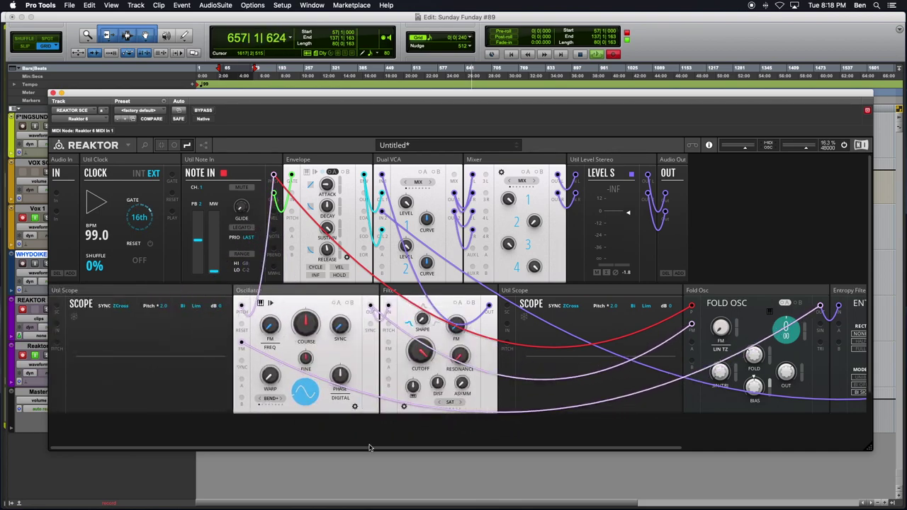
{"action": "left_click_drag", "start_coordinate": [369, 309], "coordinate": [57, 325]}
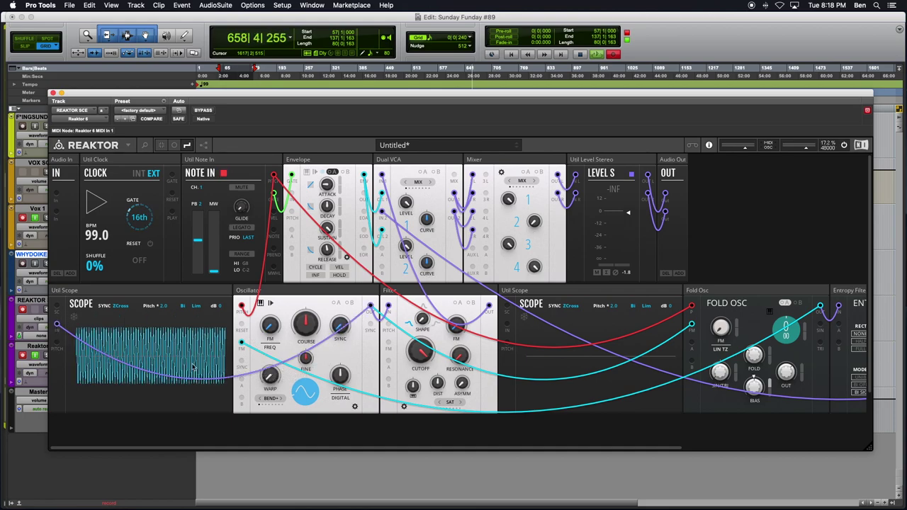
{"action": "mouse_move", "coordinate": [270, 330]}
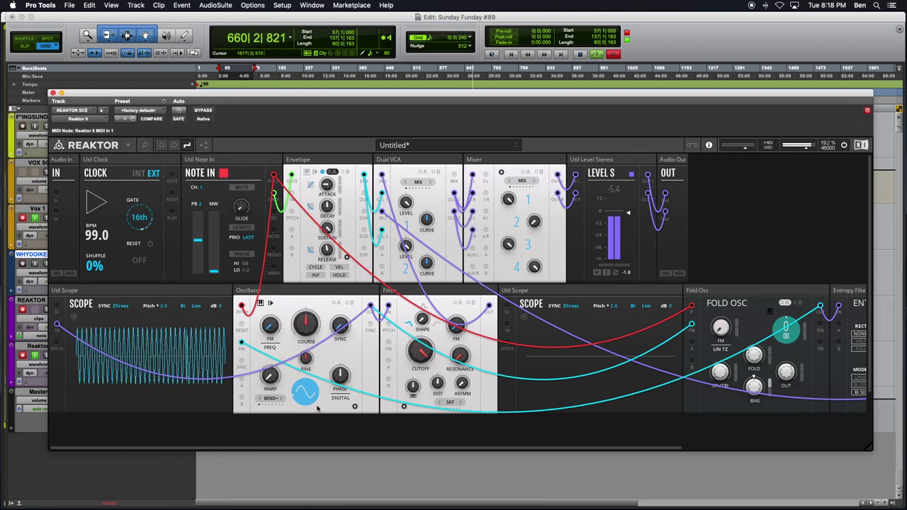
{"action": "left_click_drag", "start_coordinate": [270, 374], "coordinate": [267, 399]}
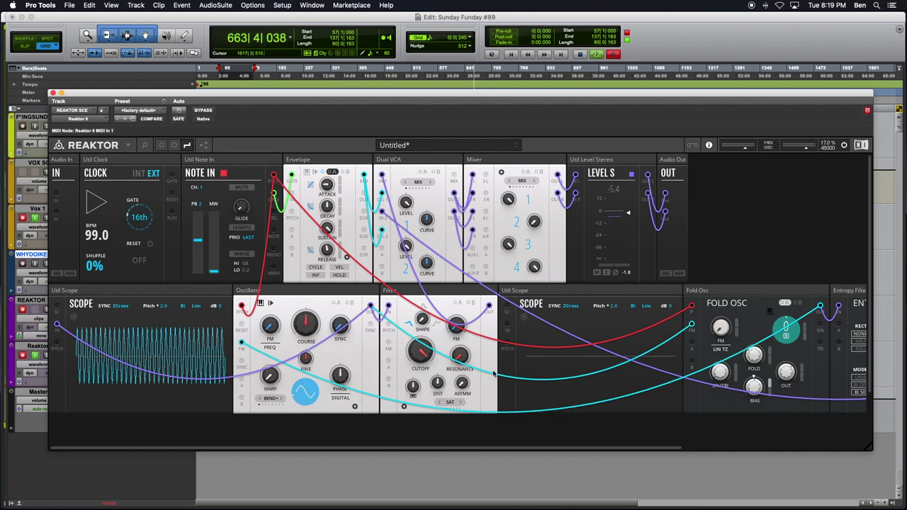
- Wire the Fold Osc's OUT to the second Util Scope's IN and raise the Fold Osc's Fold to 30.8
{"action": "scroll", "coordinate": [489, 375], "scroll_direction": "right", "scroll_amount": 2}
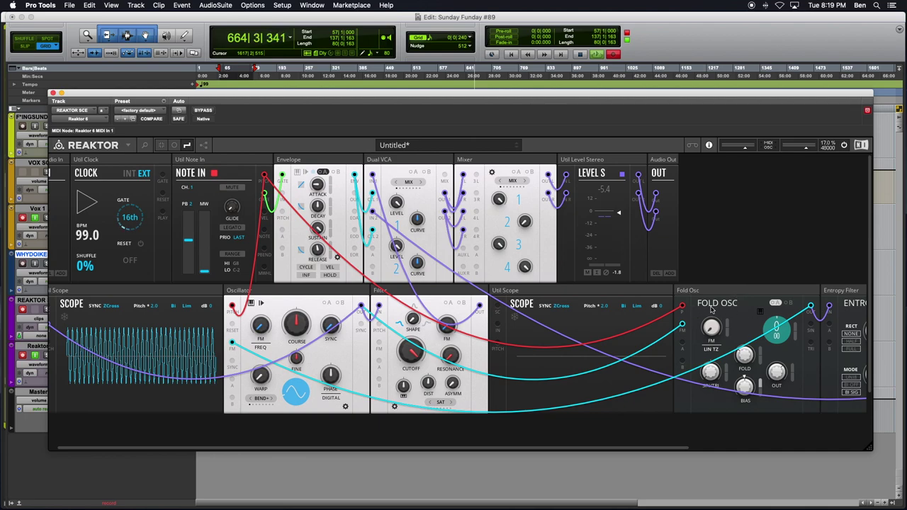
{"action": "left_click_drag", "start_coordinate": [666, 329], "coordinate": [499, 325]}
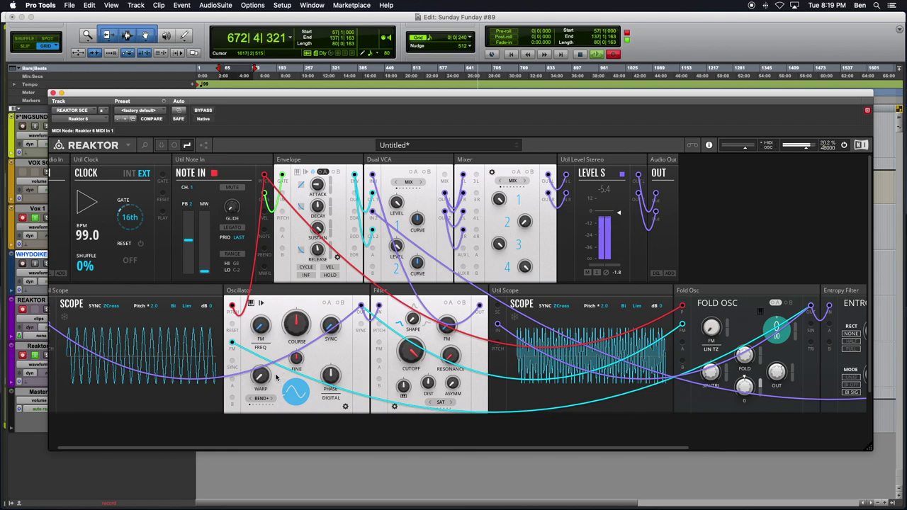
{"action": "mouse_move", "coordinate": [257, 374]}
{"action": "left_mouse_down"}
{"action": "mouse_move", "coordinate": [278, 316]}
{"action": "mouse_move", "coordinate": [266, 465]}
{"action": "left_mouse_up"}
{"action": "left_click_drag", "start_coordinate": [755, 389], "coordinate": [742, 326]}
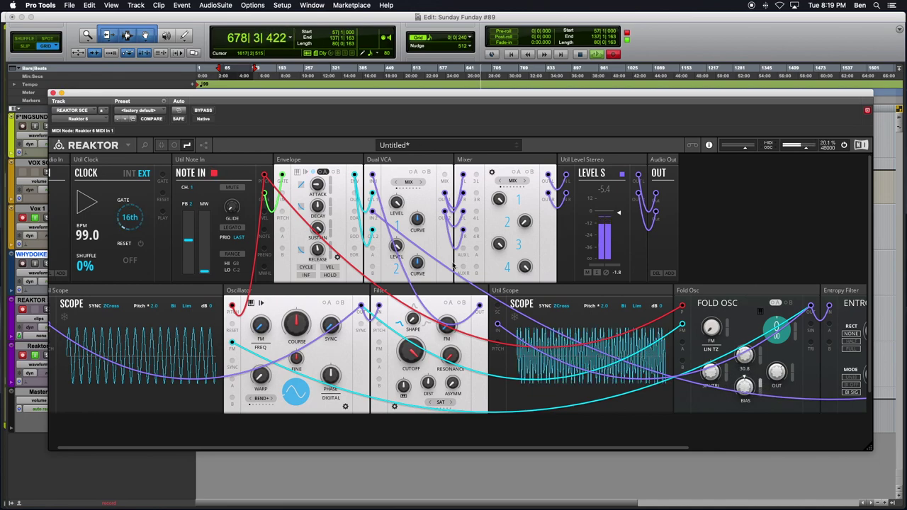
- Rebalance the Mixer by raising channel 2 to 1 and lowering channel 1, and bring the Fold Osc's Fold down to 0
{"action": "left_click_drag", "start_coordinate": [524, 224], "coordinate": [525, 164]}
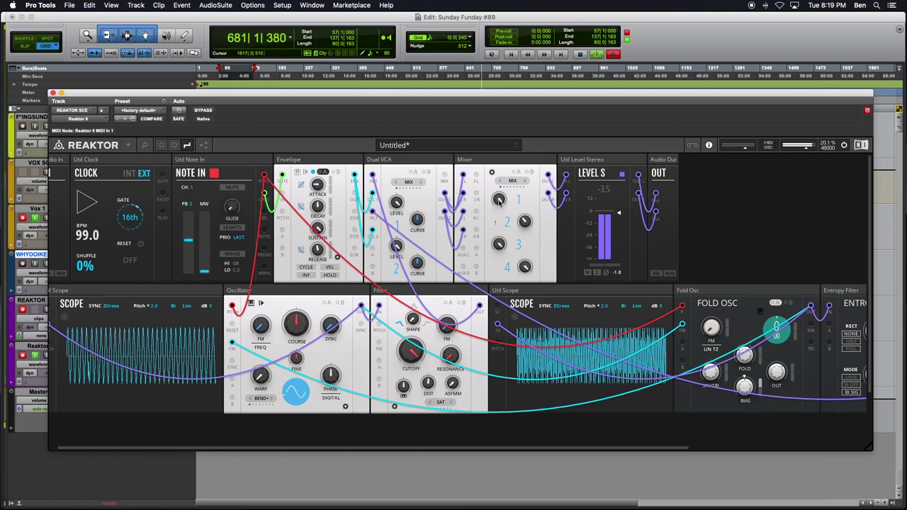
{"action": "left_click_drag", "start_coordinate": [499, 200], "coordinate": [500, 255]}
{"action": "mouse_move", "coordinate": [744, 355]}
{"action": "left_mouse_down"}
{"action": "mouse_move", "coordinate": [749, 319]}
{"action": "mouse_move", "coordinate": [747, 344]}
{"action": "left_mouse_up"}
{"action": "left_click_drag", "start_coordinate": [741, 383], "coordinate": [742, 379]}
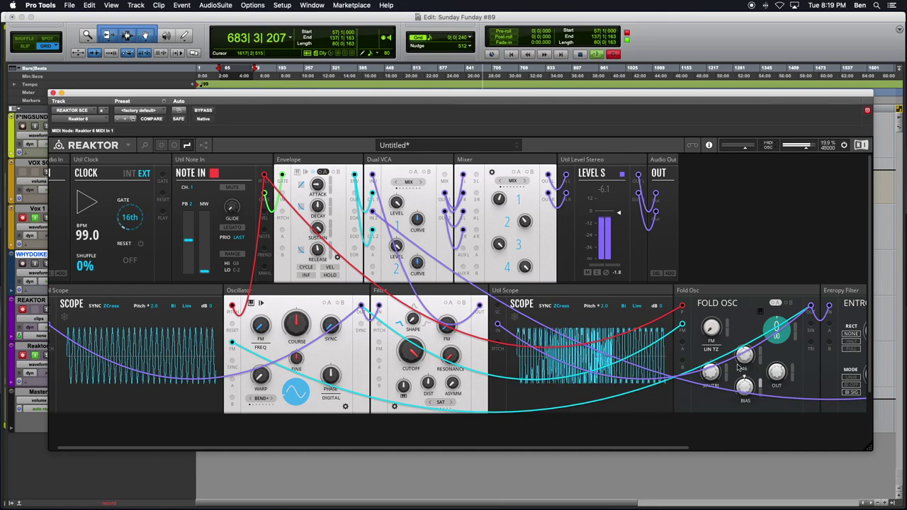
{"action": "left_click_drag", "start_coordinate": [744, 354], "coordinate": [721, 407]}
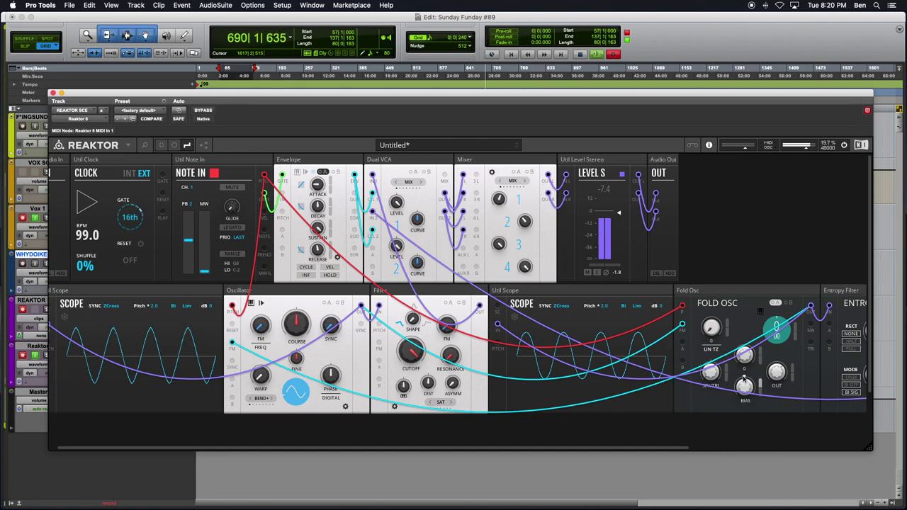
- Hide the patch cables and place the second Util Scope directly after the first one, ahead of the Oscillator
{"action": "left_click", "coordinate": [175, 146]}
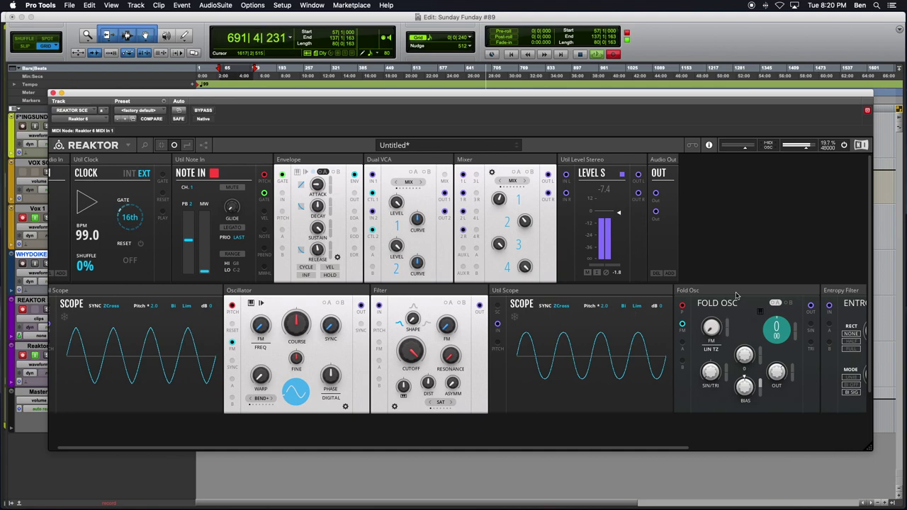
{"action": "scroll", "coordinate": [680, 312], "scroll_direction": "right", "scroll_amount": 5}
{"action": "scroll", "coordinate": [496, 305], "scroll_direction": "left", "scroll_amount": 5}
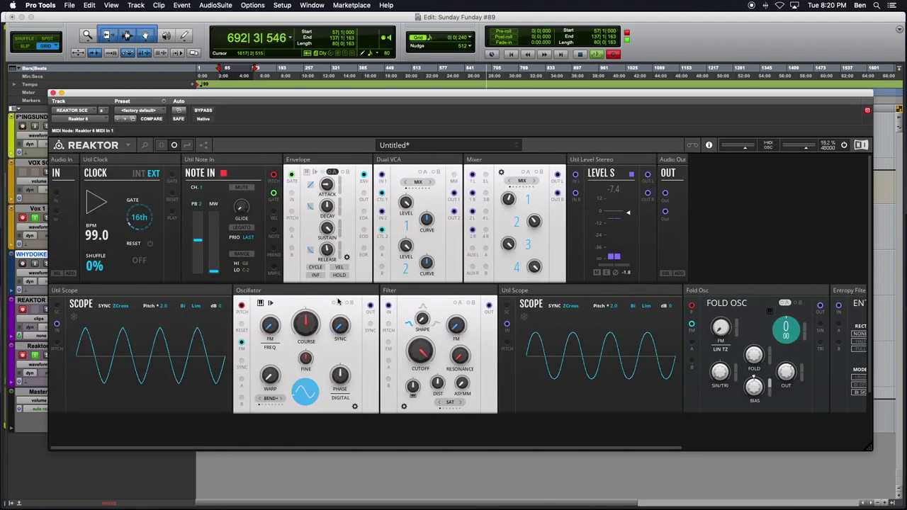
{"action": "left_click_drag", "start_coordinate": [541, 299], "coordinate": [287, 296]}
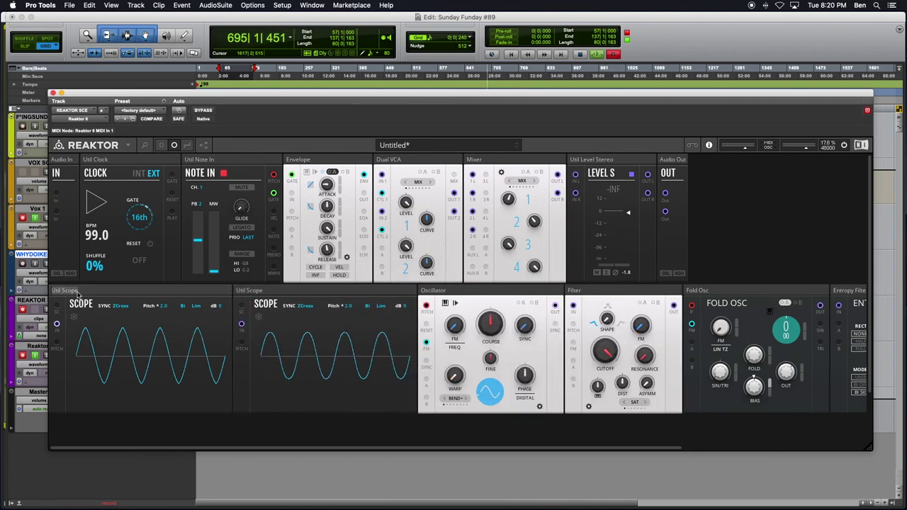
- Rename the first Util Scope as OSC 1 SCOPE and the second as OSC 2 SCOPE
{"action": "type", "text": "OSC 1 SCOPE"}
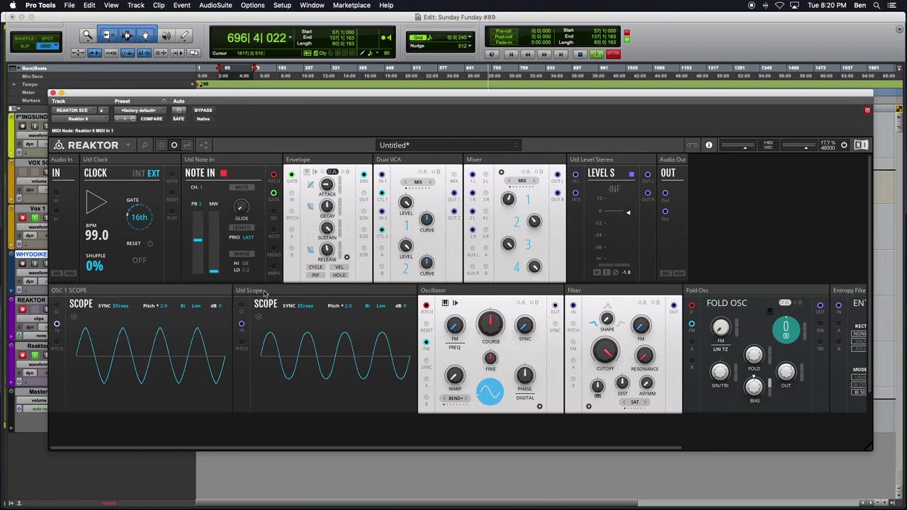
{"action": "left_click", "coordinate": [263, 293]}
{"action": "type", "text": "OSC 2"}
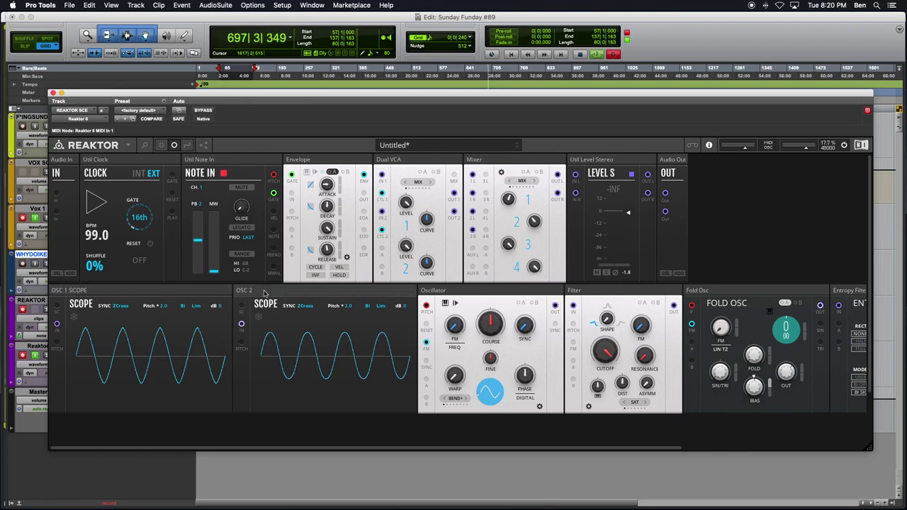
{"action": "key", "text": "Return"}
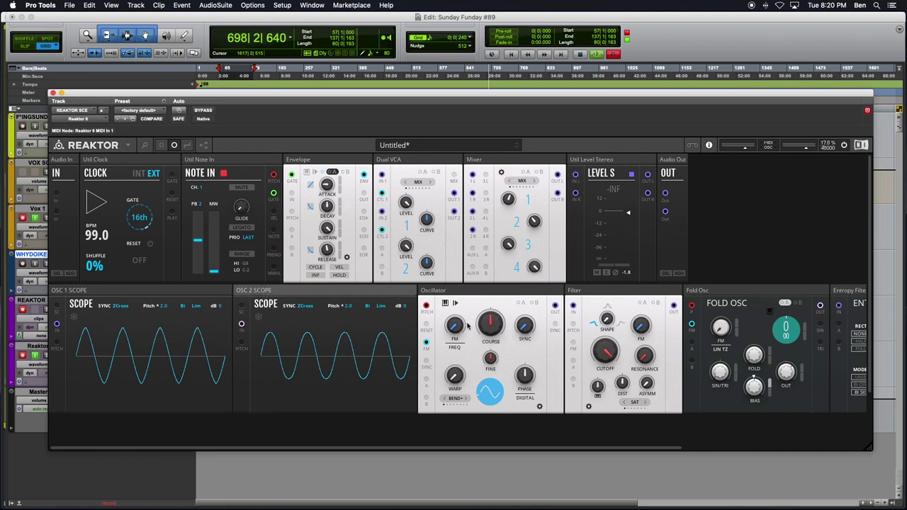
- Move the Filter and the Entropy Filter to a third rack row and place the Oscillator between the two scopes
{"action": "scroll", "coordinate": [425, 326], "scroll_direction": "right", "scroll_amount": 5}
{"action": "scroll", "coordinate": [418, 332], "scroll_direction": "left", "scroll_amount": 5}
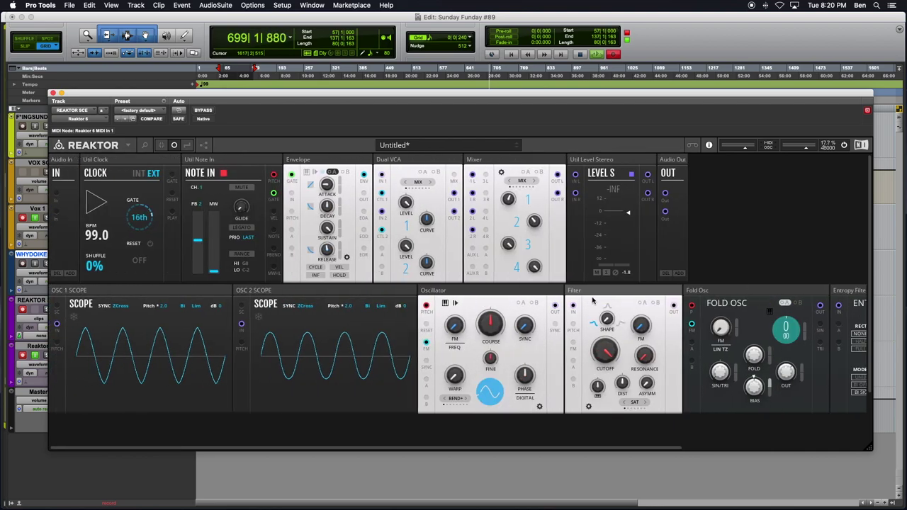
{"action": "left_click_drag", "start_coordinate": [594, 295], "coordinate": [79, 424]}
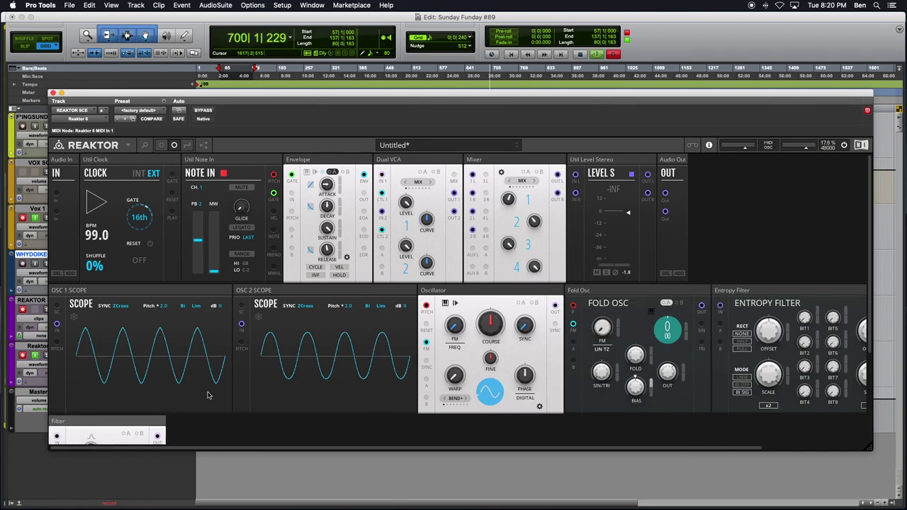
{"action": "left_click_drag", "start_coordinate": [466, 289], "coordinate": [281, 292]}
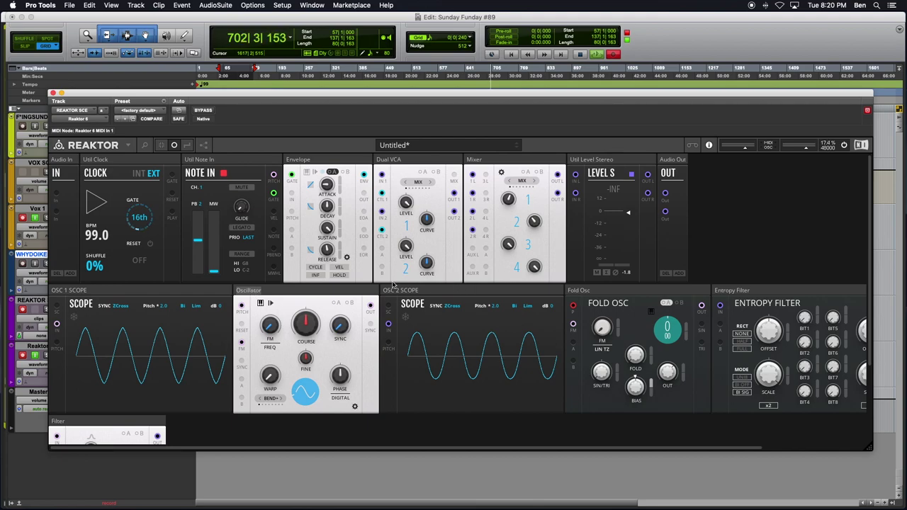
{"action": "scroll", "coordinate": [426, 319], "scroll_direction": "down", "scroll_amount": 2}
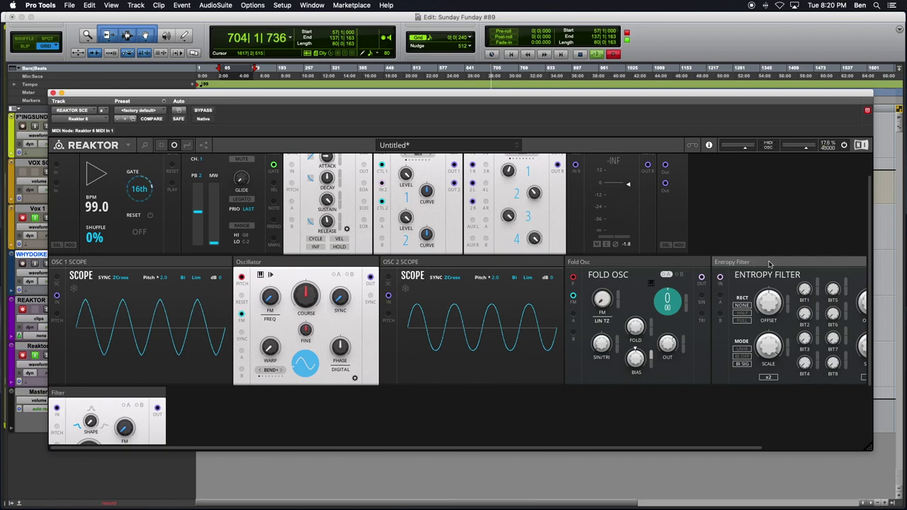
{"action": "left_click_drag", "start_coordinate": [765, 264], "coordinate": [213, 394]}
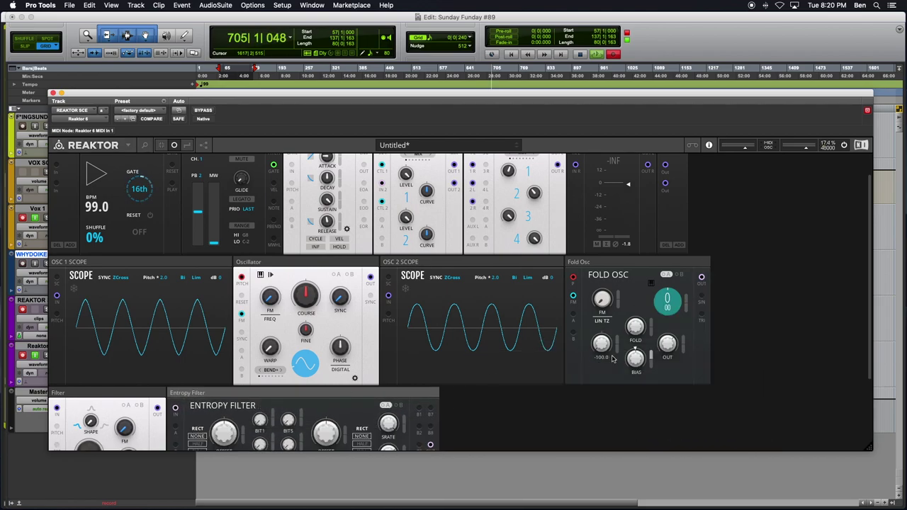
- Make the Reaktor window narrower and taller to show the whole third rack row
{"action": "left_click_drag", "start_coordinate": [872, 450], "coordinate": [734, 502]}
{"action": "scroll", "coordinate": [639, 439], "scroll_direction": "down", "scroll_amount": 2}
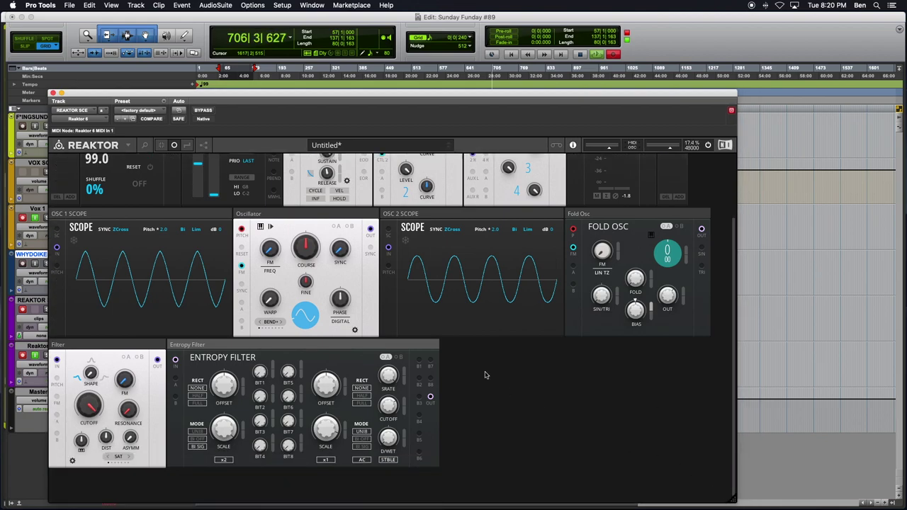
- Place the Oscillator directly before OSC 1 SCOPE and the Fold Osc directly before OSC 2 SCOPE
{"action": "scroll", "coordinate": [496, 414], "scroll_direction": "up", "scroll_amount": 2}
{"action": "scroll", "coordinate": [388, 408], "scroll_direction": "down", "scroll_amount": 2}
{"action": "scroll", "coordinate": [532, 391], "scroll_direction": "up", "scroll_amount": 1}
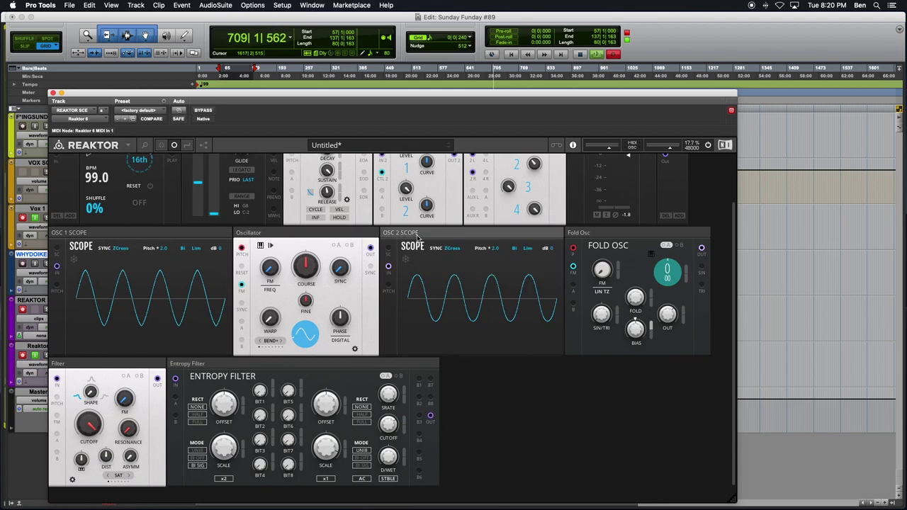
{"action": "left_click_drag", "start_coordinate": [271, 238], "coordinate": [86, 237]}
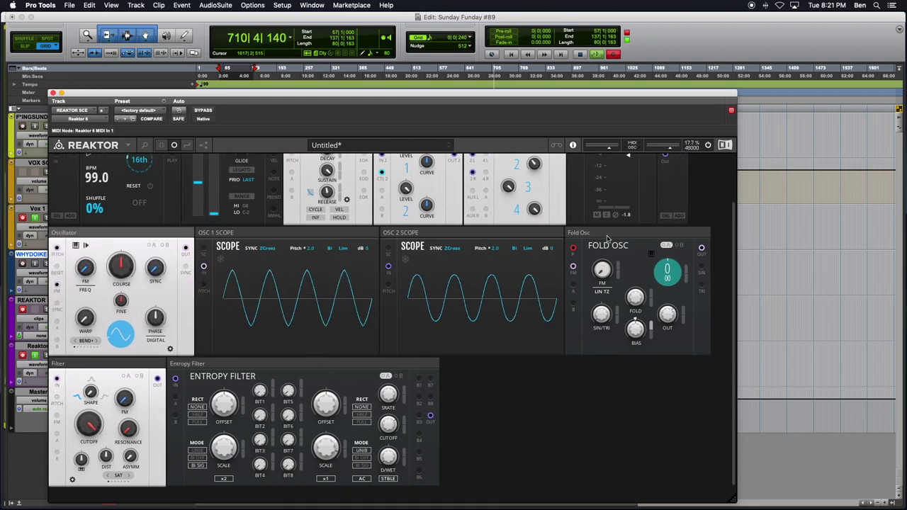
{"action": "left_click_drag", "start_coordinate": [607, 238], "coordinate": [421, 237]}
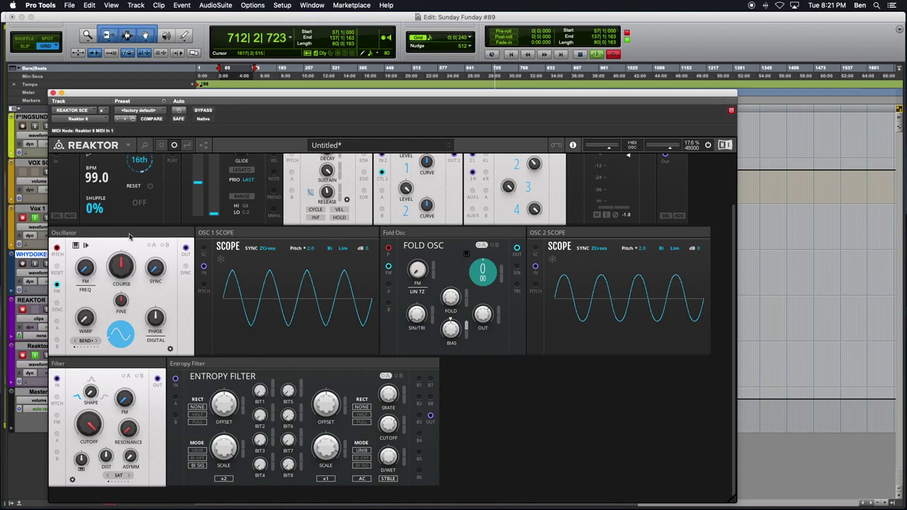
- Select the Envelope and the Dual VCA together and move them to the start of the third row, before the Filter
{"action": "scroll", "coordinate": [498, 446], "scroll_direction": "up", "scroll_amount": 3}
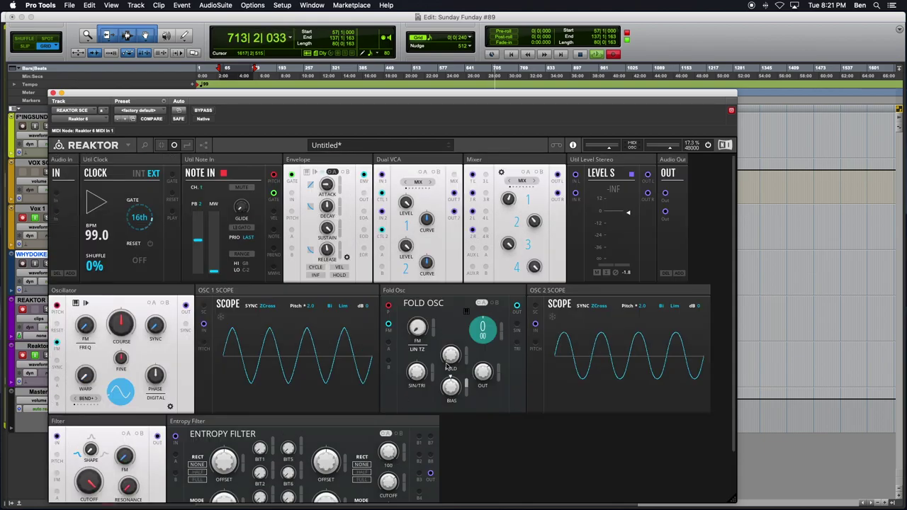
{"action": "scroll", "coordinate": [468, 297], "scroll_direction": "down", "scroll_amount": 3}
{"action": "scroll", "coordinate": [425, 185], "scroll_direction": "up", "scroll_amount": 3}
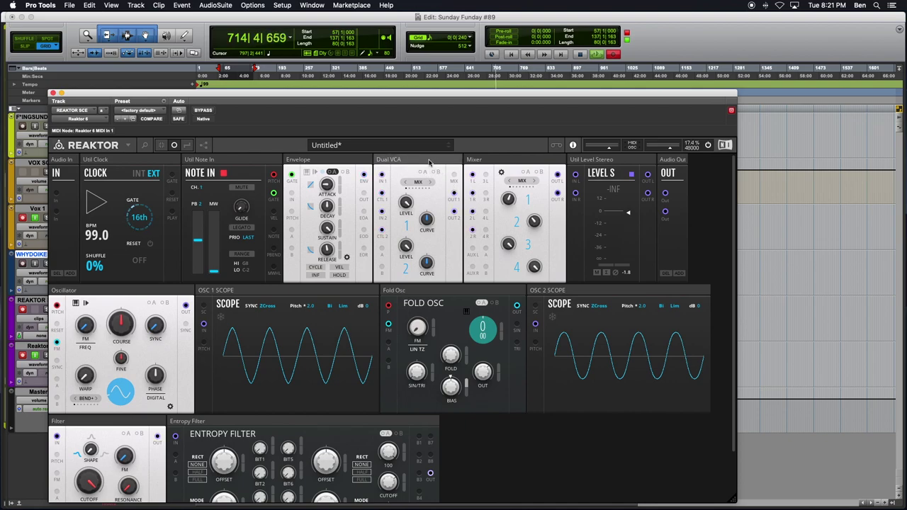
{"action": "left_click", "coordinate": [357, 164]}
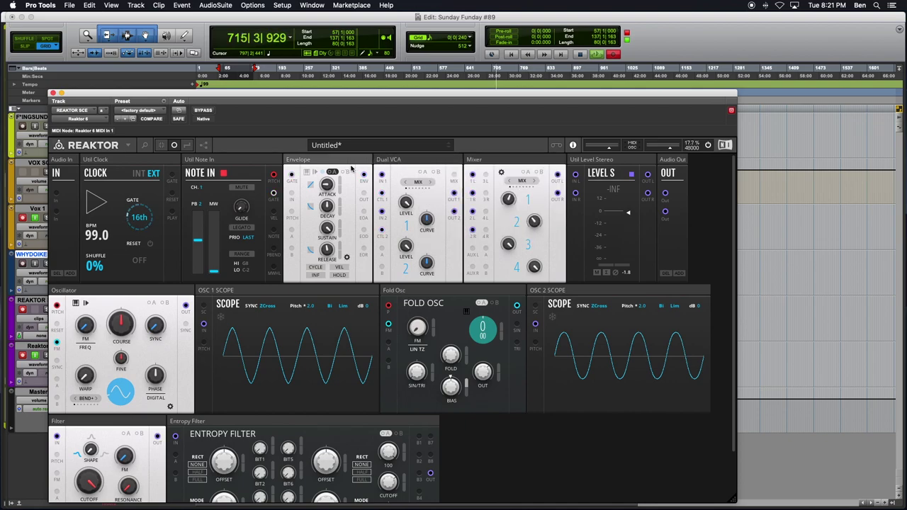
{"action": "left_click", "coordinate": [409, 161], "text": "shift"}
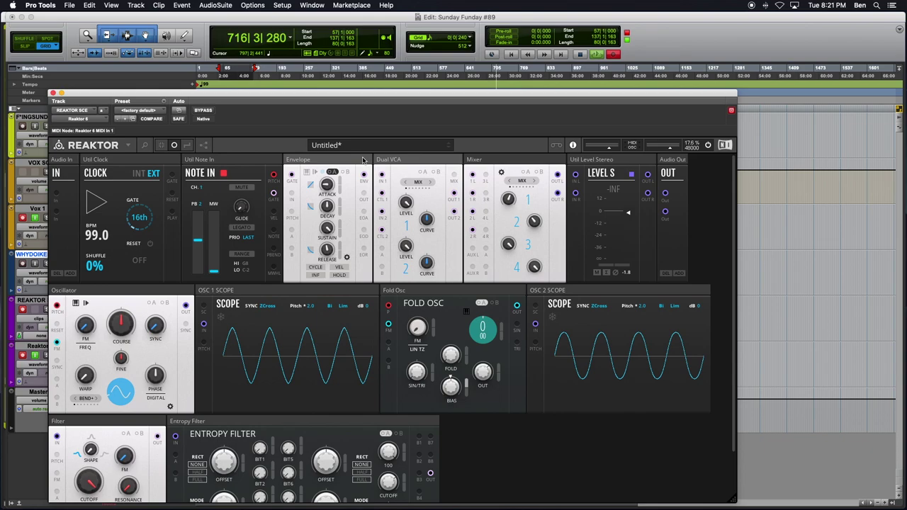
{"action": "left_click_drag", "start_coordinate": [347, 163], "coordinate": [161, 425]}
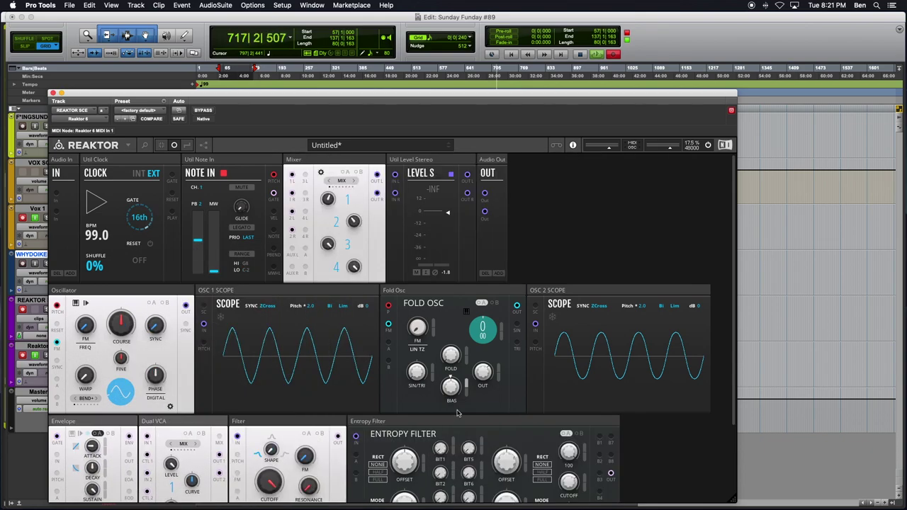
- Move the Reaktor window higher and resize it so that all three rack rows fit in view
{"action": "scroll", "coordinate": [624, 412], "scroll_direction": "down", "scroll_amount": 3}
{"action": "scroll", "coordinate": [647, 422], "scroll_direction": "up", "scroll_amount": 3}
{"action": "scroll", "coordinate": [687, 443], "scroll_direction": "down", "scroll_amount": 3}
{"action": "left_click_drag", "start_coordinate": [737, 500], "coordinate": [716, 457]}
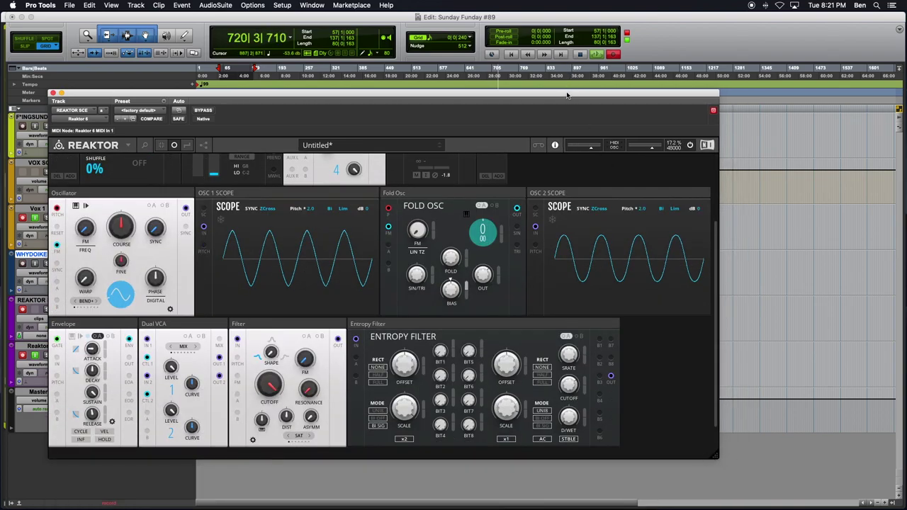
{"action": "left_click_drag", "start_coordinate": [566, 95], "coordinate": [601, 54]}
{"action": "left_click_drag", "start_coordinate": [753, 418], "coordinate": [753, 501]}
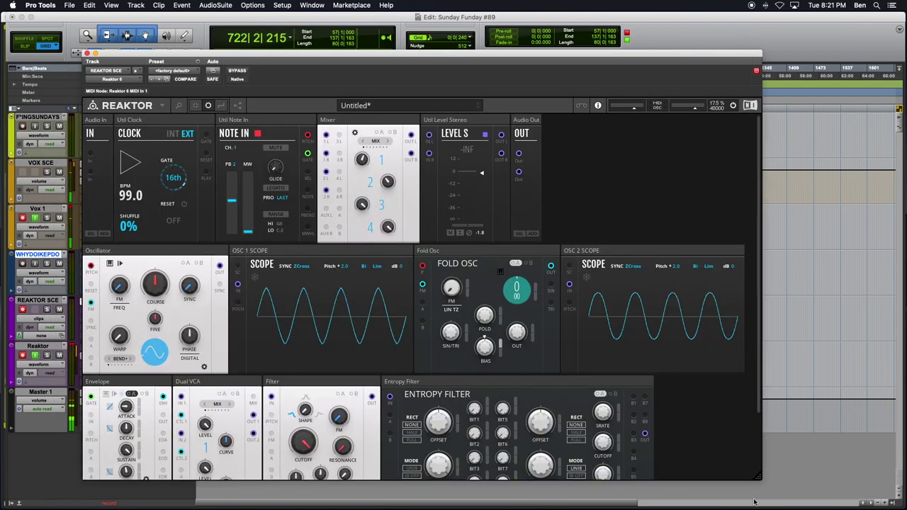
{"action": "left_click_drag", "start_coordinate": [625, 58], "coordinate": [646, 34]}
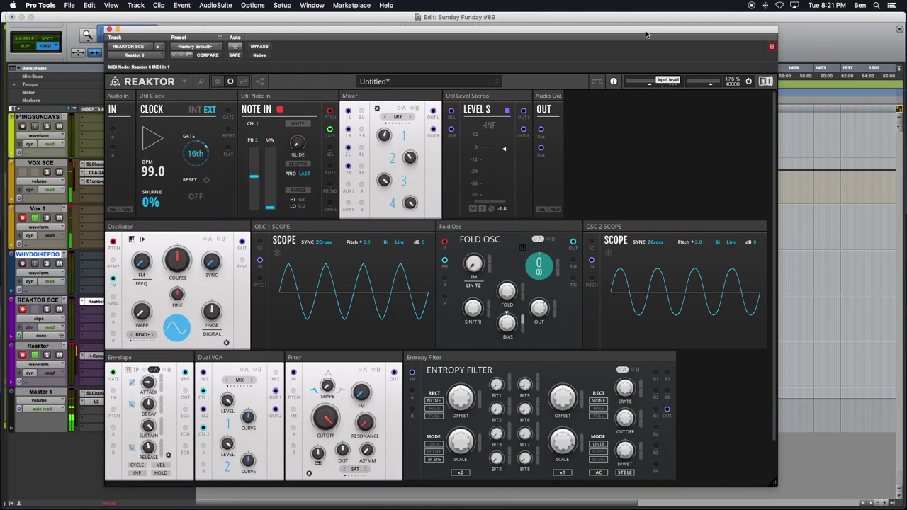
{"action": "mouse_move", "coordinate": [777, 489]}
{"action": "left_mouse_down"}
{"action": "mouse_move", "coordinate": [770, 482]}
{"action": "mouse_move", "coordinate": [780, 487]}
{"action": "left_mouse_up"}
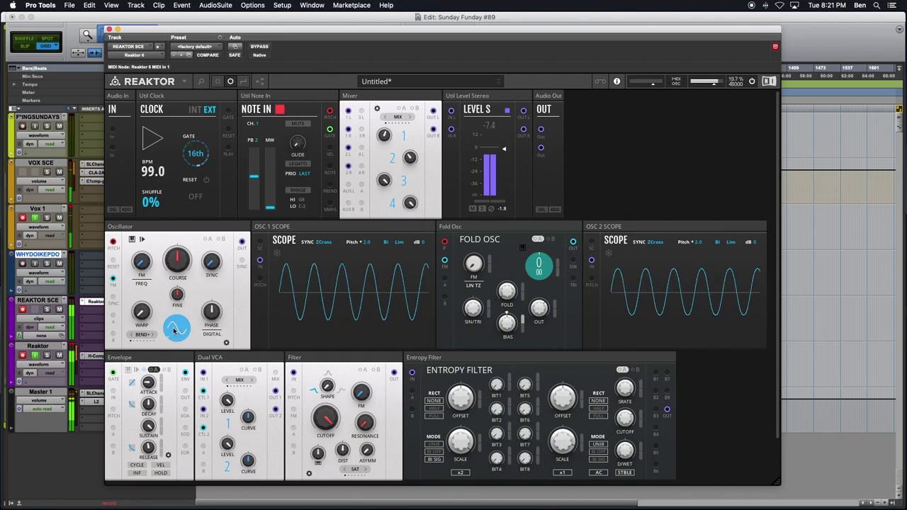
- Try the Oscillator's square wave and sweep its BEND+ warp on a sine wave, returning warp to minimum
{"action": "left_click", "coordinate": [71, 346]}
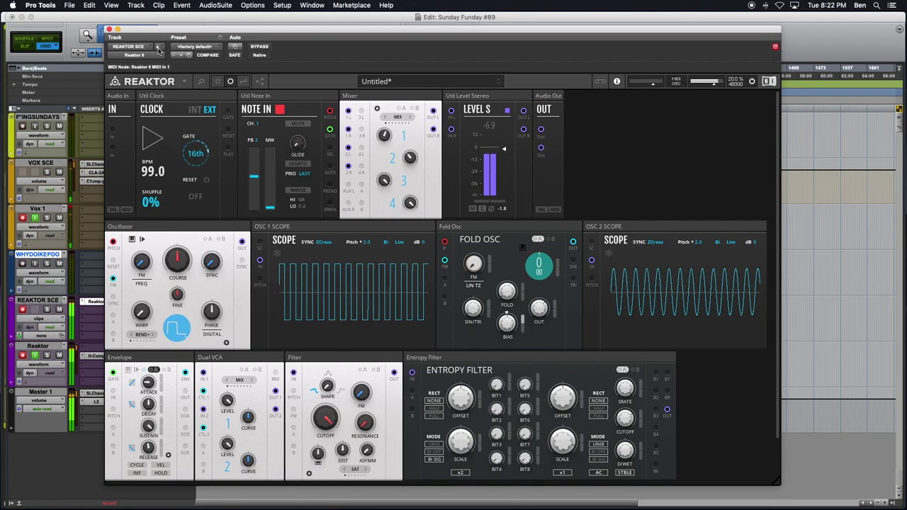
{"action": "left_click", "coordinate": [152, 139]}
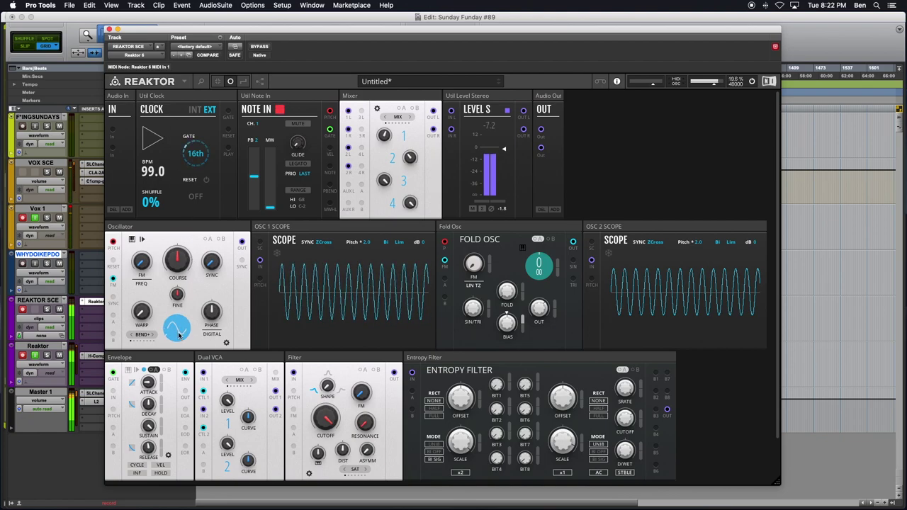
{"action": "mouse_move", "coordinate": [131, 318]}
{"action": "mouse_move", "coordinate": [142, 317]}
{"action": "left_mouse_down"}
{"action": "mouse_move", "coordinate": [144, 264]}
{"action": "mouse_move", "coordinate": [148, 305]}
{"action": "left_mouse_up"}
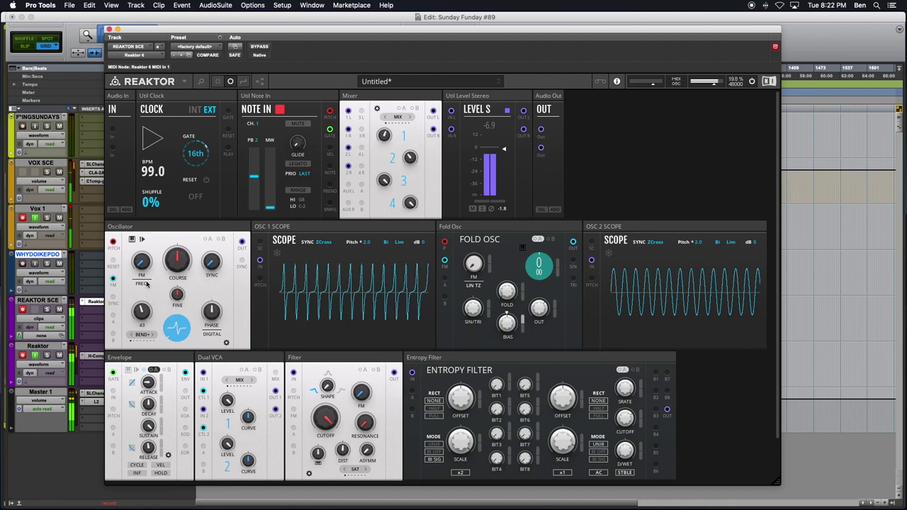
{"action": "left_click_drag", "start_coordinate": [144, 259], "coordinate": [147, 345]}
{"action": "mouse_move", "coordinate": [142, 335]}
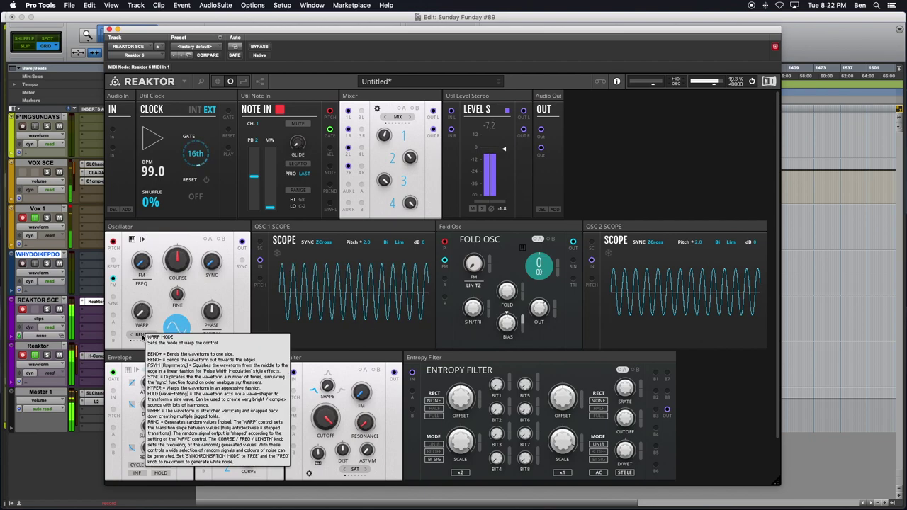
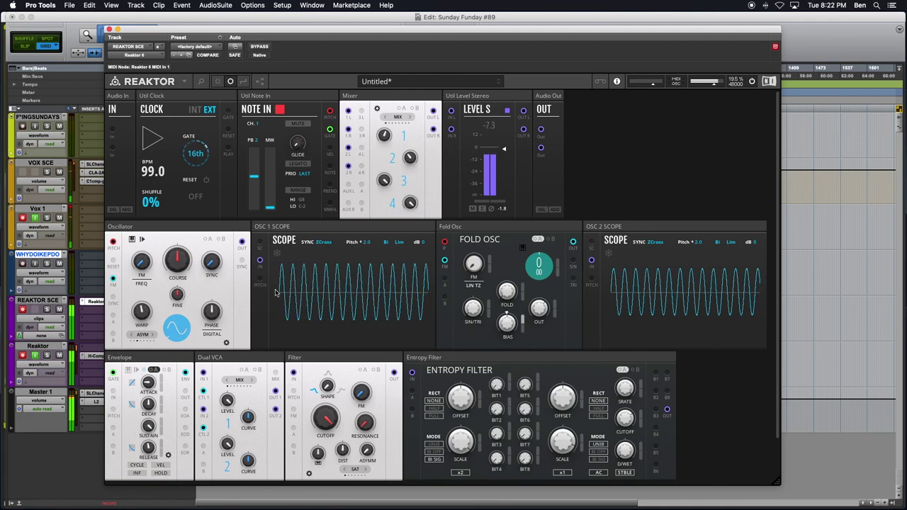
- Sweep the Oscillator's warp through the ASYM and SYNC modes while watching OSC 1 SCOPE, resetting warp to 0 after each
{"action": "left_click_drag", "start_coordinate": [142, 310], "coordinate": [131, 306]}
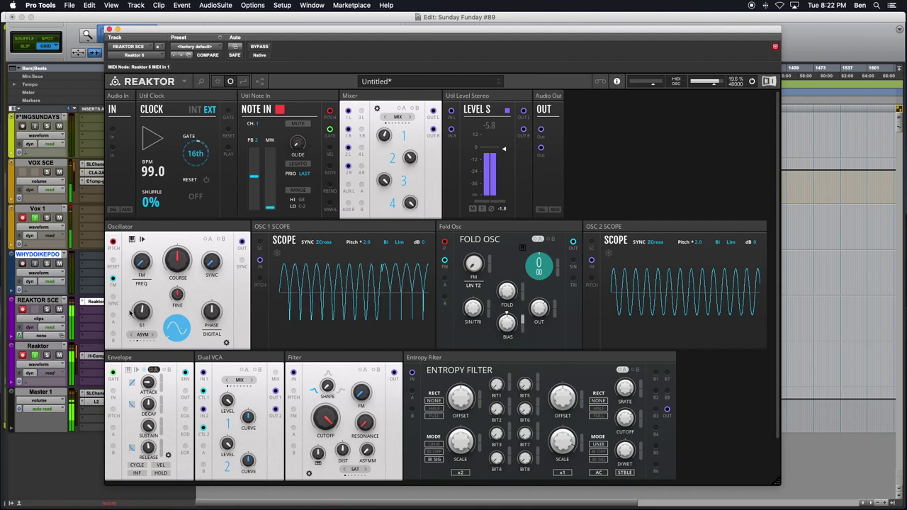
{"action": "left_click_drag", "start_coordinate": [130, 343], "coordinate": [131, 365]}
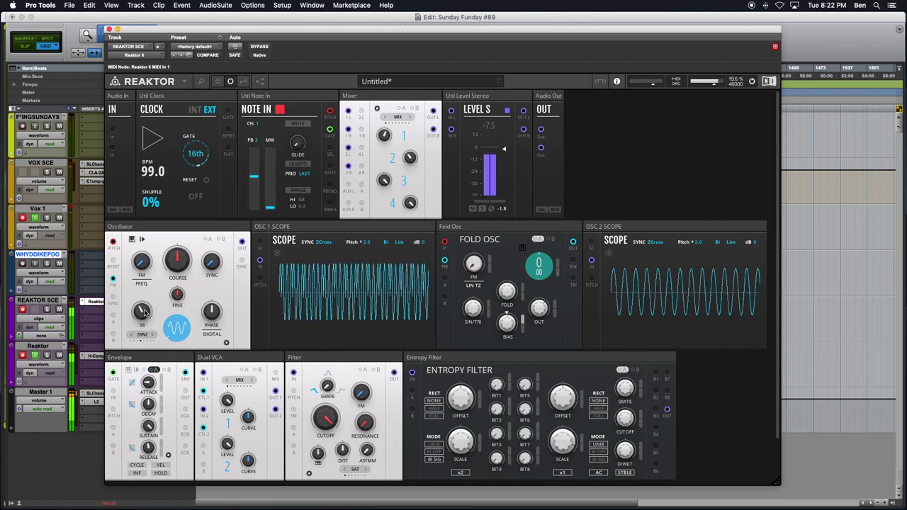
{"action": "left_click_drag", "start_coordinate": [144, 311], "coordinate": [134, 400]}
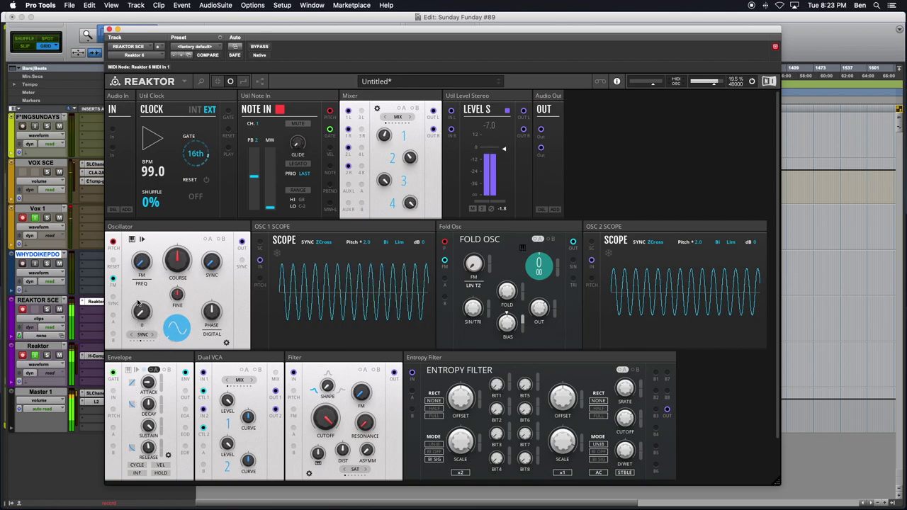
{"action": "left_click_drag", "start_coordinate": [144, 312], "coordinate": [145, 289]}
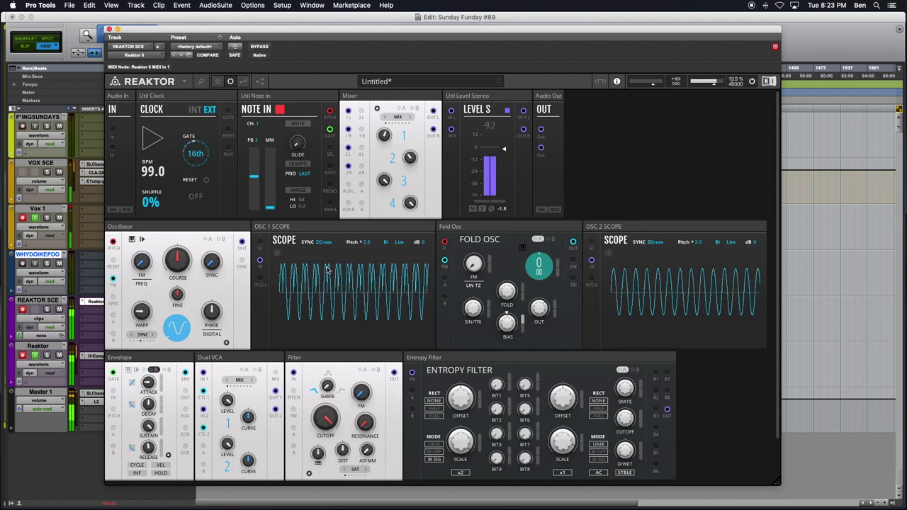
{"action": "left_click_drag", "start_coordinate": [142, 311], "coordinate": [142, 243]}
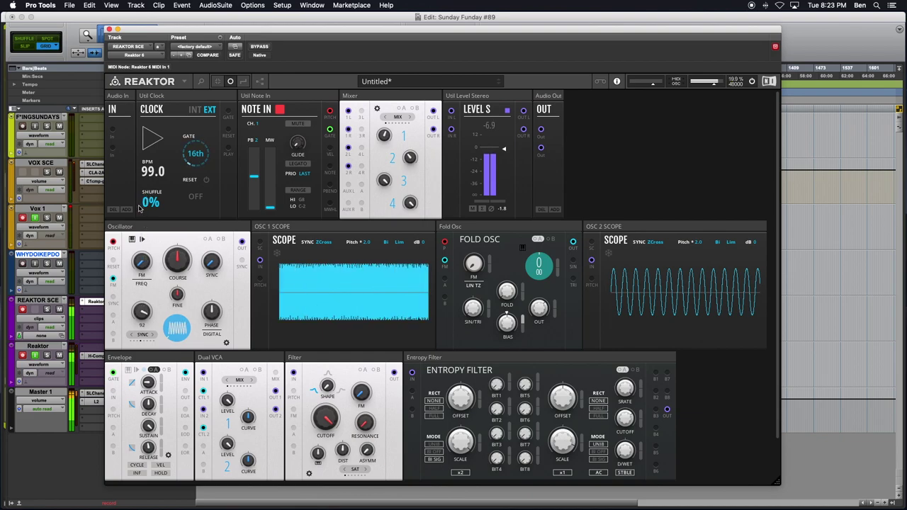
{"action": "double_click", "coordinate": [142, 312]}
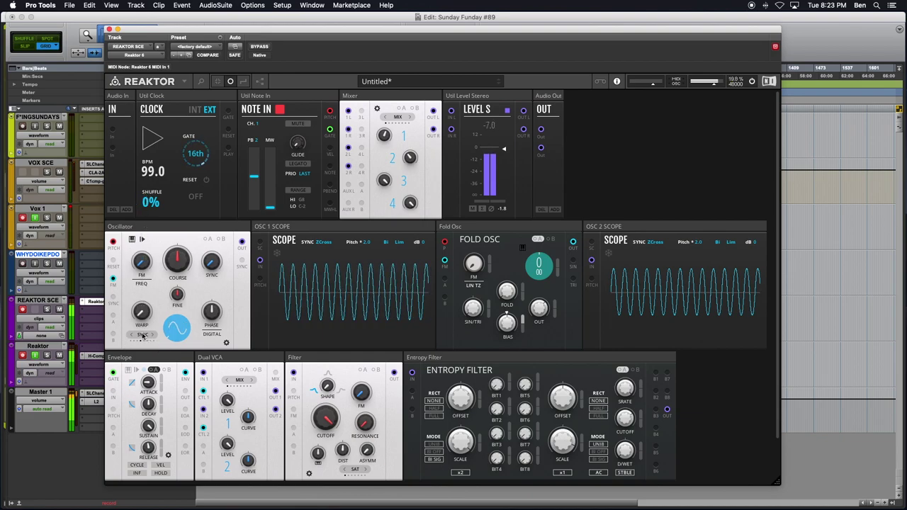
{"action": "mouse_move", "coordinate": [142, 335]}
{"action": "left_click_drag", "start_coordinate": [142, 312], "coordinate": [141, 297]}
{"action": "double_click", "coordinate": [141, 312]}
- Switch the Oscillator's warp mode to HYPER, sweep the warp amount and reset it to 0
{"action": "left_click", "coordinate": [151, 334]}
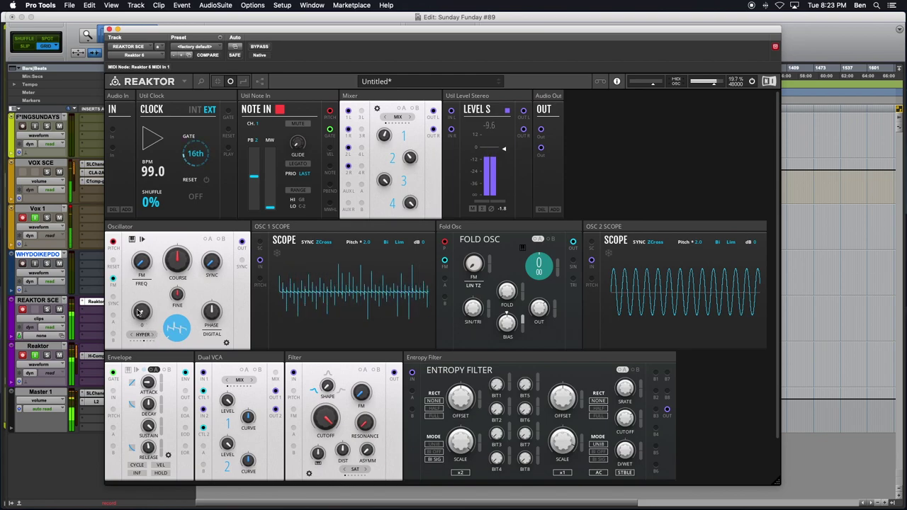
{"action": "left_click_drag", "start_coordinate": [141, 314], "coordinate": [140, 222]}
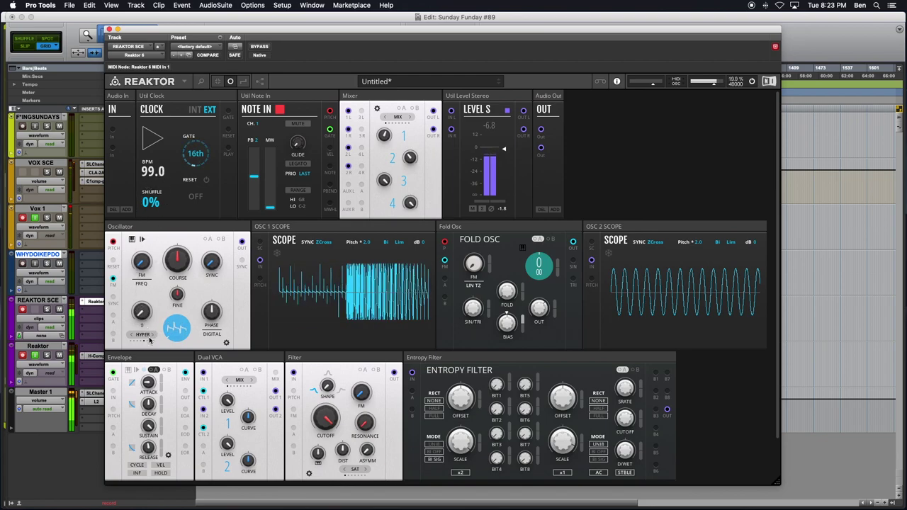
{"action": "double_click", "coordinate": [142, 312]}
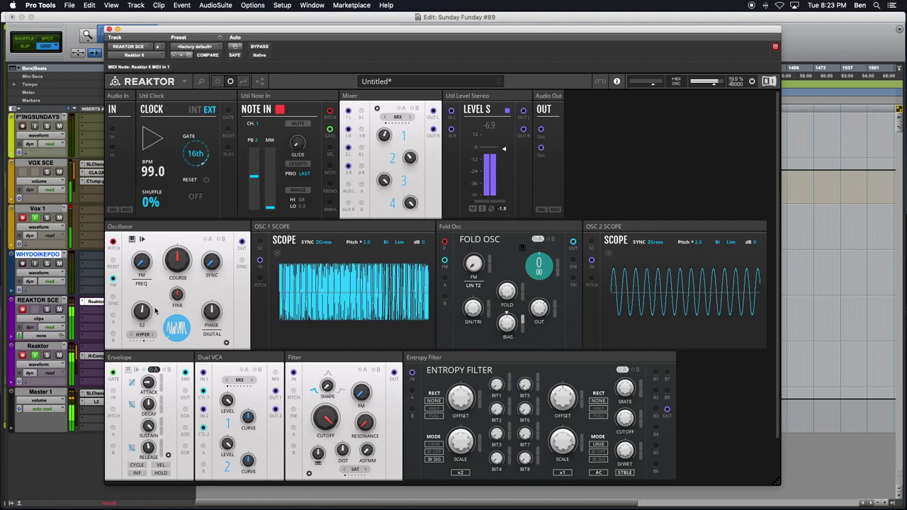
{"action": "mouse_move", "coordinate": [155, 357]}
{"action": "left_mouse_down"}
{"action": "mouse_move", "coordinate": [170, 365]}
{"action": "mouse_move", "coordinate": [161, 358]}
{"action": "left_mouse_up"}
- Try the Oscillator's FOLD and RAND warp modes, keeping warp at 0 at the end, and return the mode to BEND+
{"action": "left_click", "coordinate": [152, 336]}
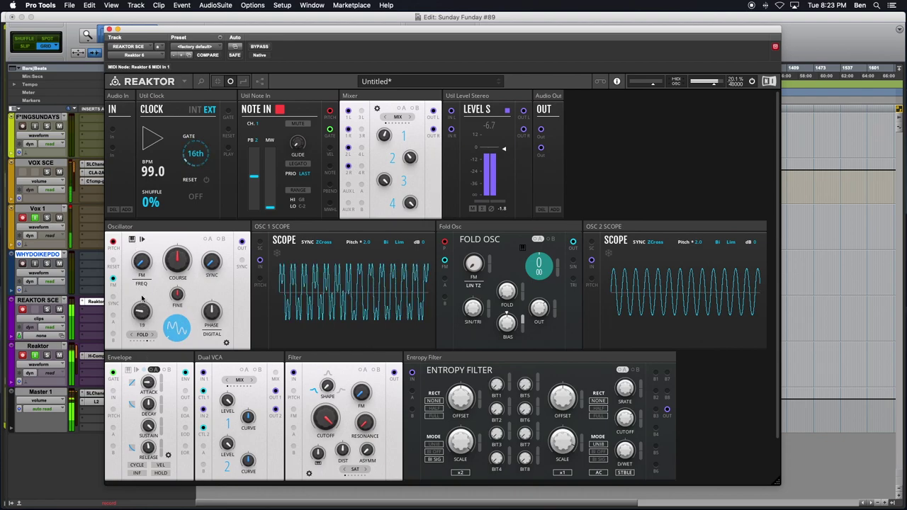
{"action": "left_click_drag", "start_coordinate": [135, 300], "coordinate": [139, 351]}
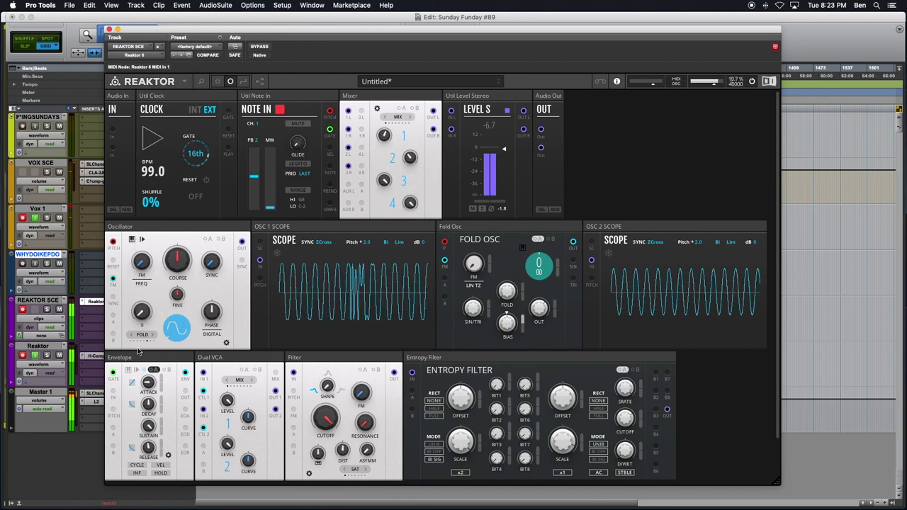
{"action": "mouse_move", "coordinate": [142, 312]}
{"action": "left_mouse_down"}
{"action": "mouse_move", "coordinate": [134, 225]}
{"action": "mouse_move", "coordinate": [139, 312]}
{"action": "left_mouse_up"}
{"action": "left_click", "coordinate": [144, 334]}
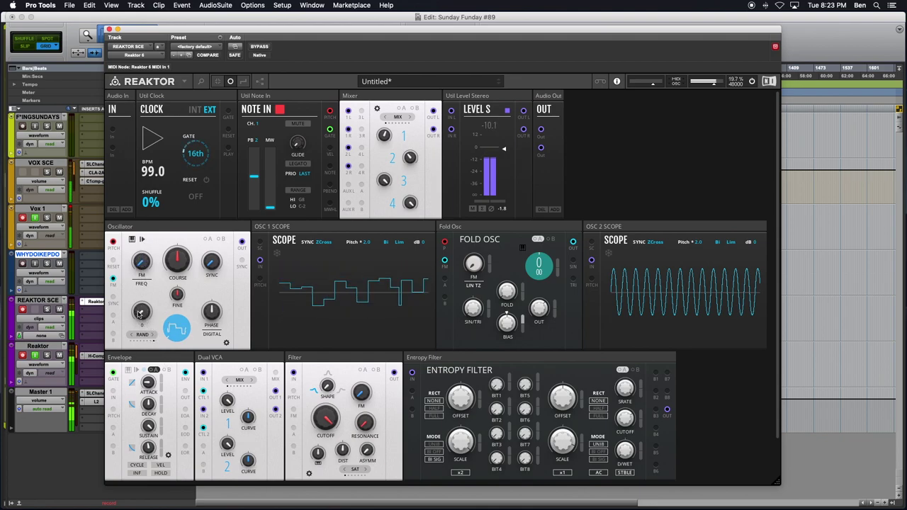
{"action": "left_click", "coordinate": [153, 335]}
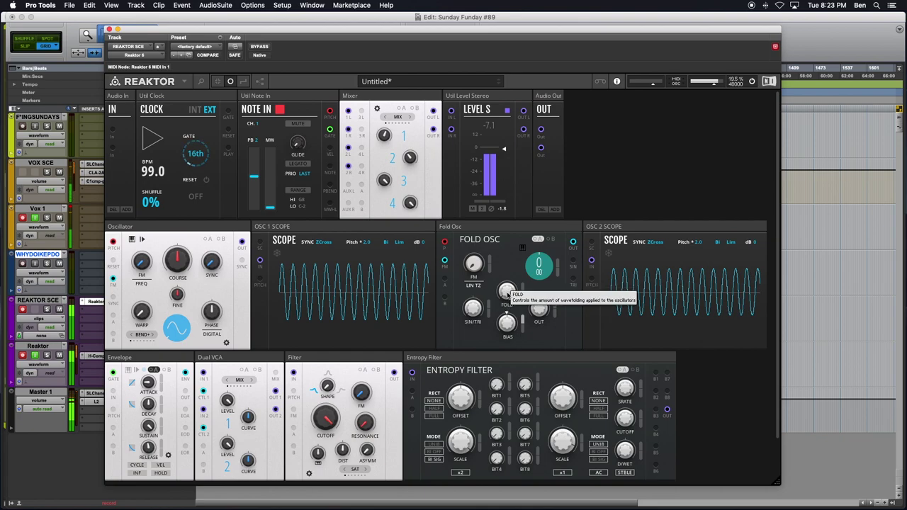
- Sweep the Fold Osc's fold amount and SIN/TRI blend while watching OSC 2 SCOPE, returning both to minimum
{"action": "mouse_move", "coordinate": [507, 295]}
{"action": "left_mouse_down"}
{"action": "mouse_move", "coordinate": [500, 232]}
{"action": "mouse_move", "coordinate": [509, 302]}
{"action": "left_mouse_up"}
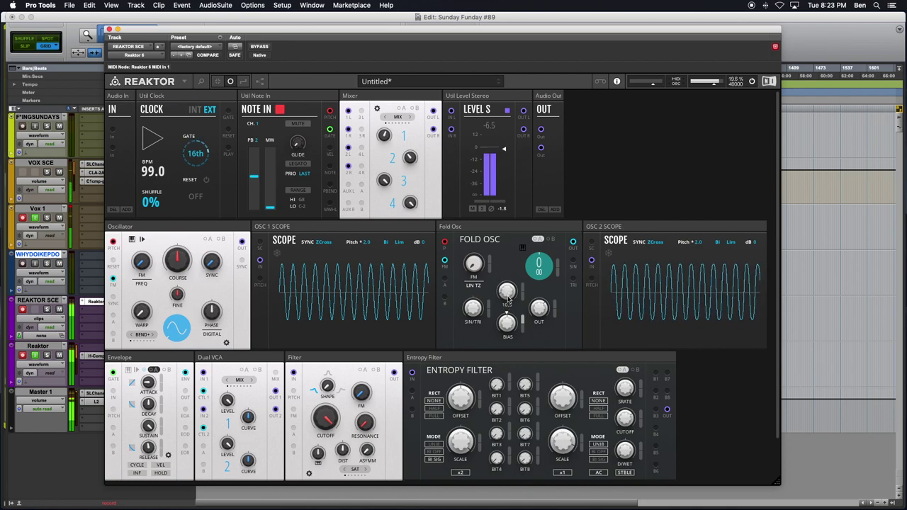
{"action": "left_click_drag", "start_coordinate": [509, 291], "coordinate": [500, 324]}
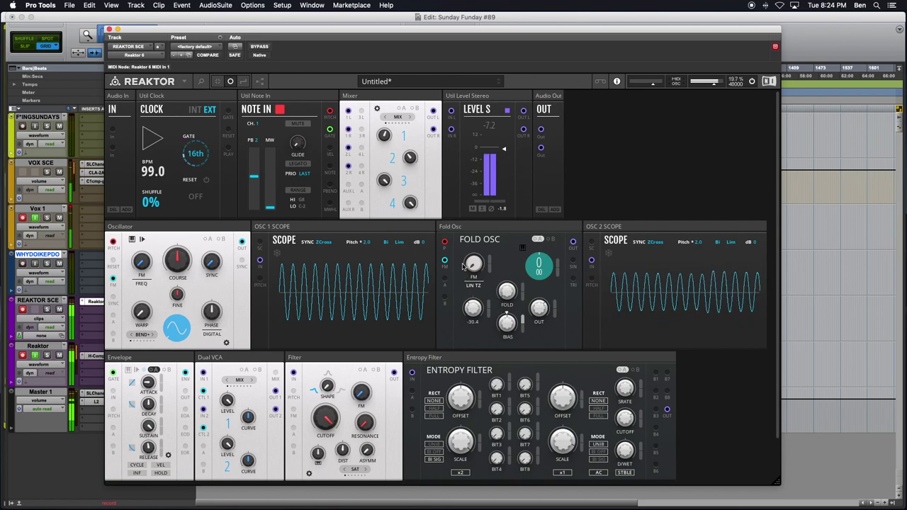
{"action": "mouse_move", "coordinate": [474, 307]}
{"action": "left_mouse_down"}
{"action": "mouse_move", "coordinate": [479, 326]}
{"action": "mouse_move", "coordinate": [474, 305]}
{"action": "left_mouse_up"}
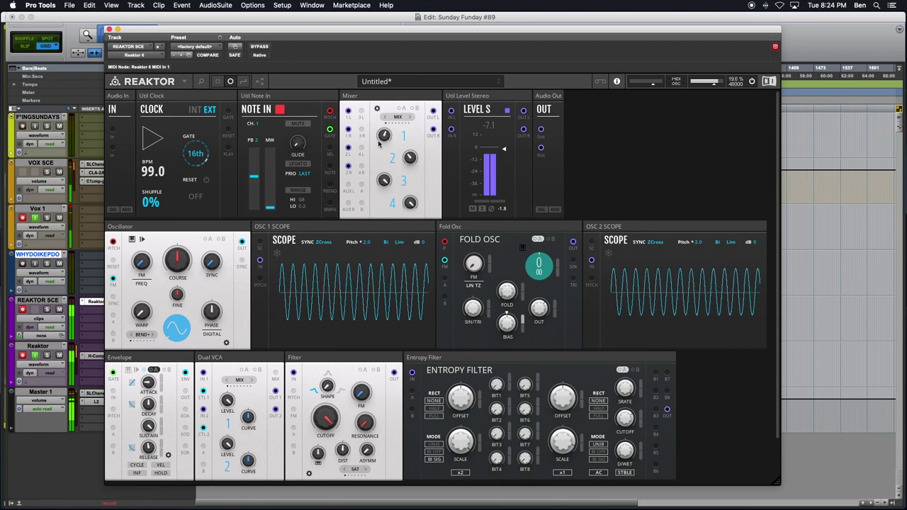
- Raise Mixer channels 1 and 2 to 100.0 and display the patch wires over the rack
{"action": "left_click_drag", "start_coordinate": [410, 160], "coordinate": [391, 81]}
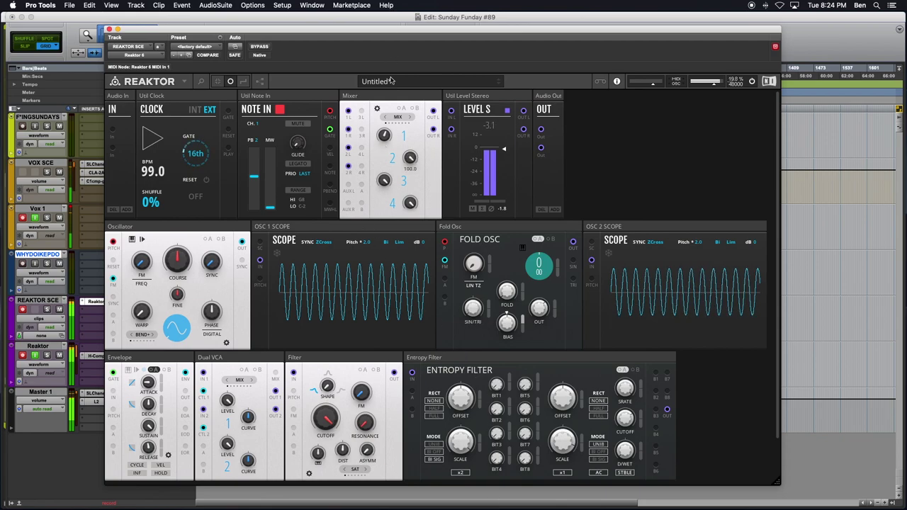
{"action": "left_click", "coordinate": [394, 157]}
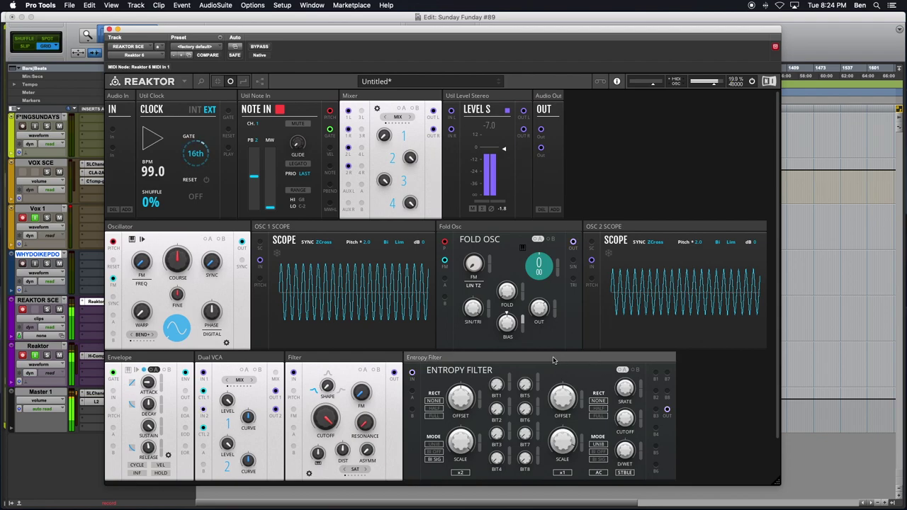
{"action": "left_click", "coordinate": [243, 82]}
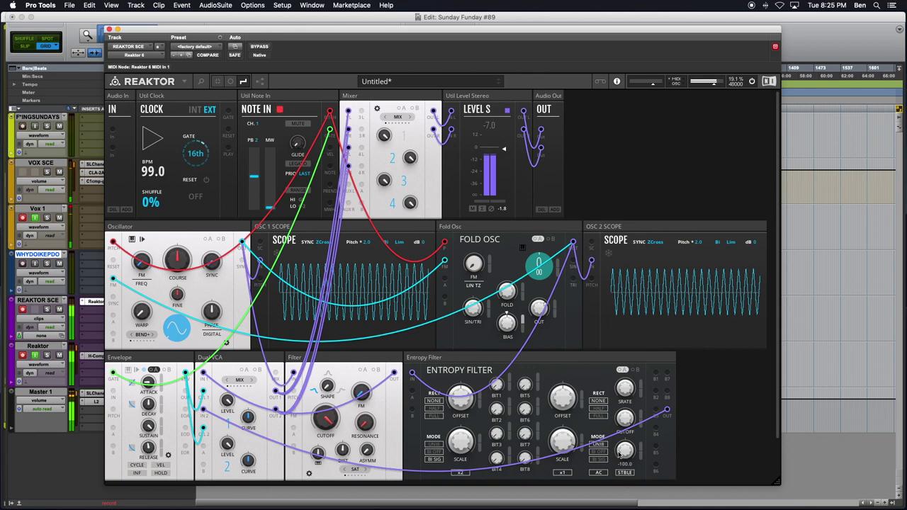
- Toggle Mixer channel 1's mute, return the Fold Osc's SIN/TRI to minimum and sweep its fold amount to about 36
{"action": "left_click_drag", "start_coordinate": [474, 317], "coordinate": [471, 345]}
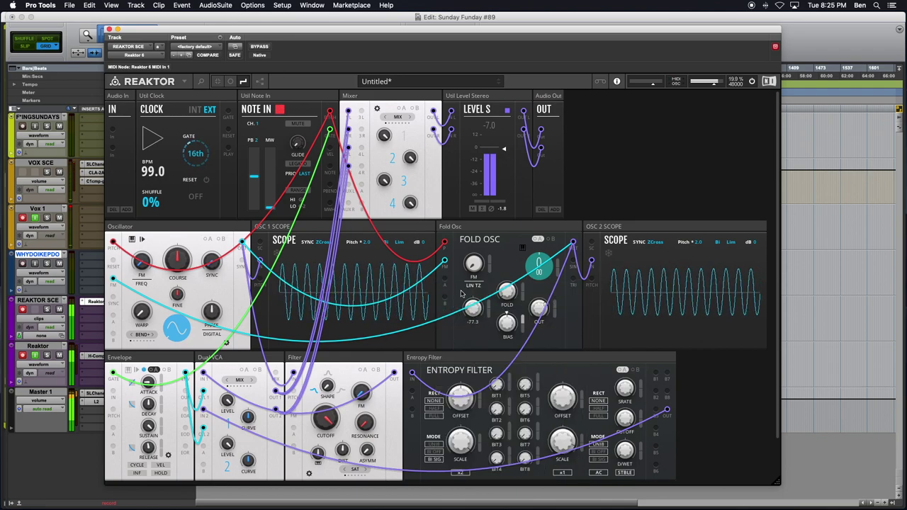
{"action": "left_click", "coordinate": [404, 135]}
{"action": "left_click", "coordinate": [404, 137]}
{"action": "left_click_drag", "start_coordinate": [505, 295], "coordinate": [486, 292]}
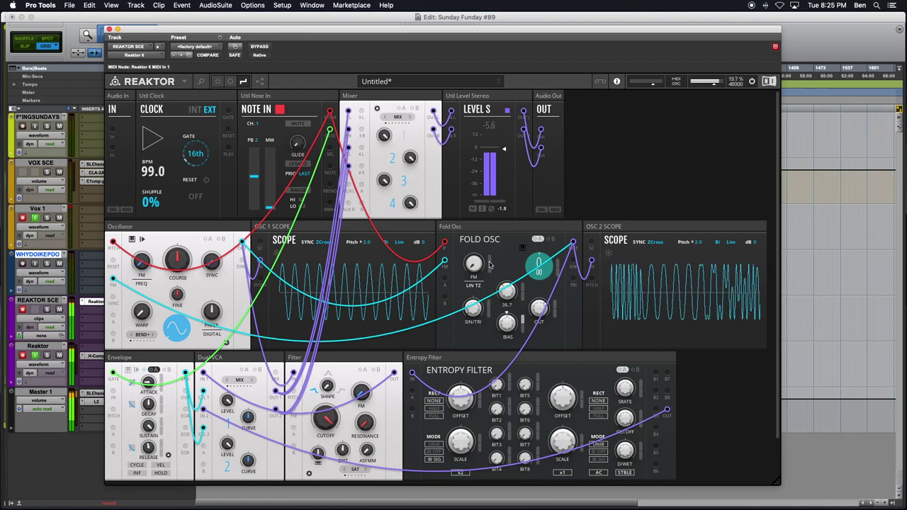
{"action": "left_click_drag", "start_coordinate": [492, 300], "coordinate": [500, 323]}
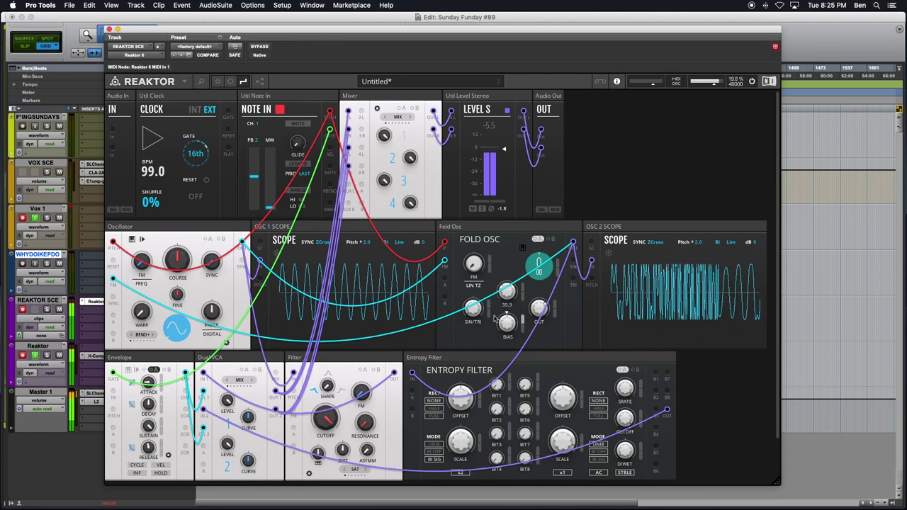
- Reduce the Fold Osc's fold to about 7.4 and sweep its BIAS between -100.0 and maximum while watching OSC 2 SCOPE
{"action": "left_click_drag", "start_coordinate": [508, 324], "coordinate": [497, 258]}
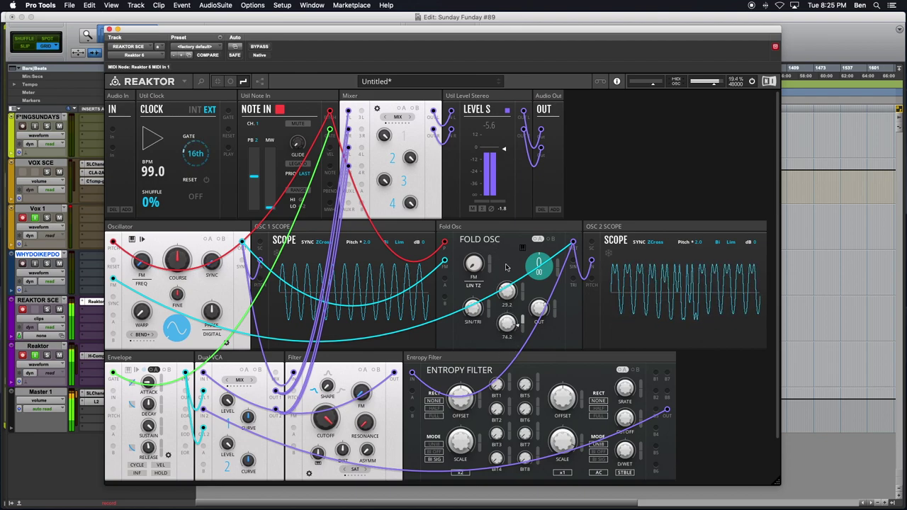
{"action": "left_click_drag", "start_coordinate": [506, 325], "coordinate": [486, 392]}
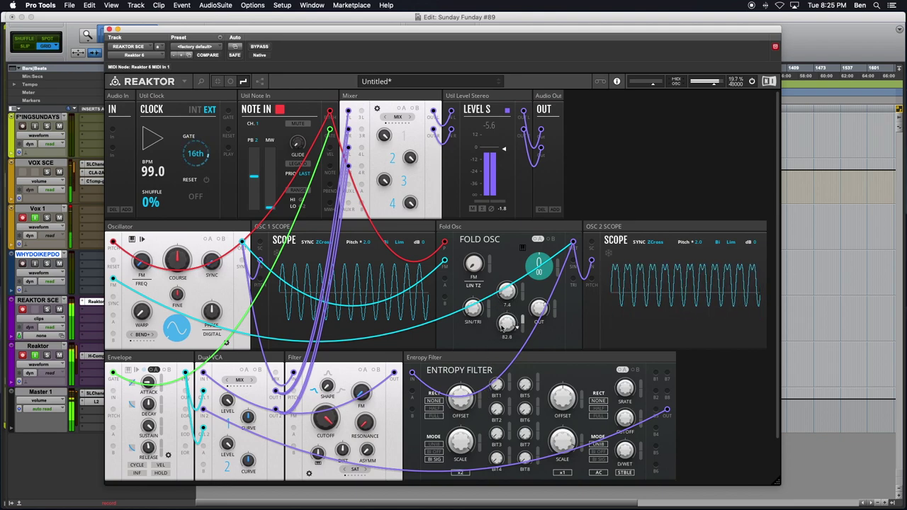
{"action": "mouse_move", "coordinate": [503, 324]}
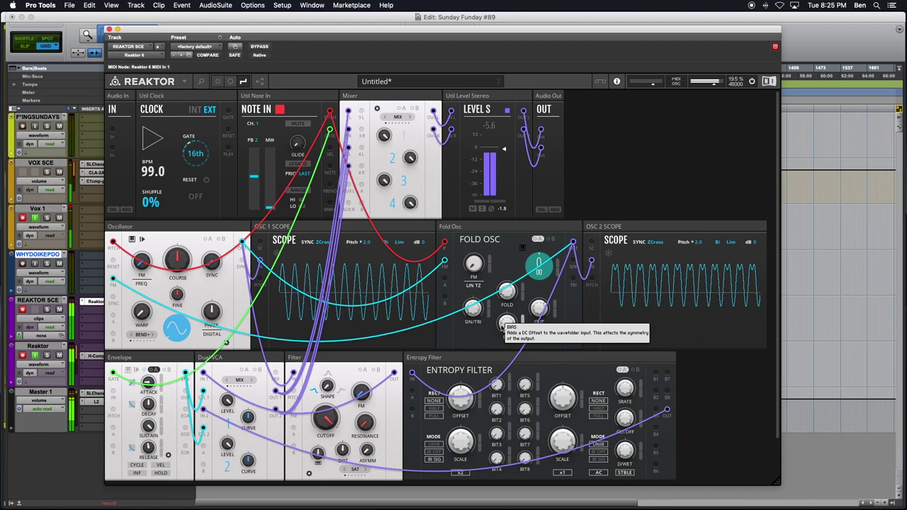
{"action": "left_click_drag", "start_coordinate": [499, 354], "coordinate": [497, 397]}
{"action": "left_click_drag", "start_coordinate": [510, 326], "coordinate": [510, 356]}
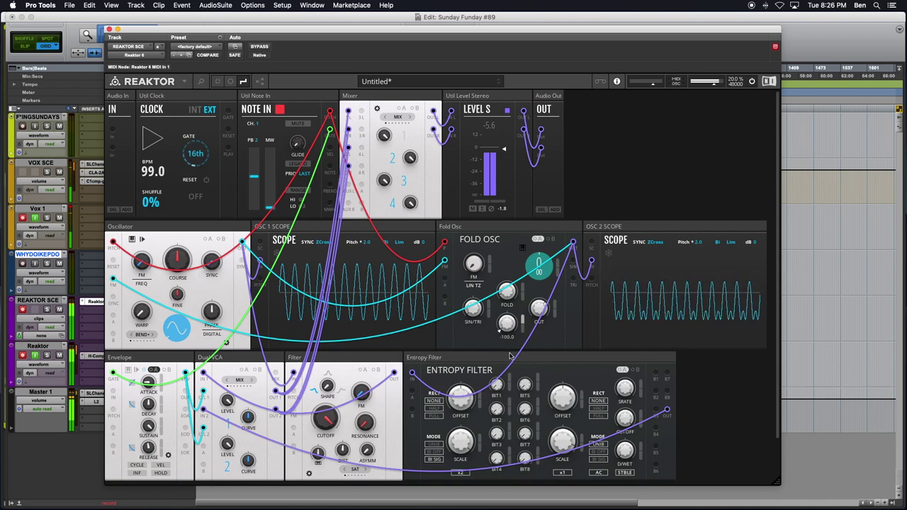
{"action": "left_click_drag", "start_coordinate": [506, 324], "coordinate": [506, 177]}
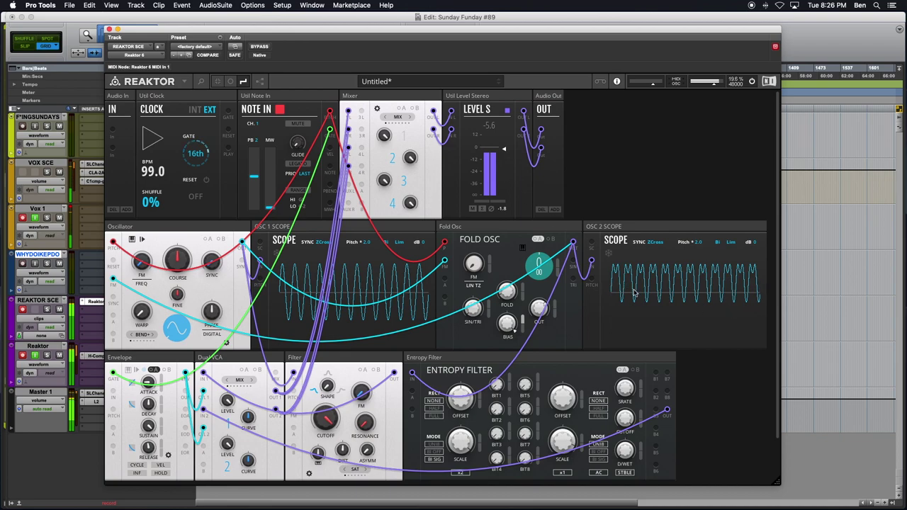
{"action": "mouse_move", "coordinate": [540, 326]}
{"action": "left_click_drag", "start_coordinate": [508, 324], "coordinate": [500, 355]}
{"action": "left_click_drag", "start_coordinate": [471, 260], "coordinate": [504, 343]}
- Add the Blocks Base Bento LFO after Audio Out in the first row and wire its output to the Fold Osc's A input
{"action": "double_click", "coordinate": [580, 216]}
{"action": "type", "text": "Scop"}
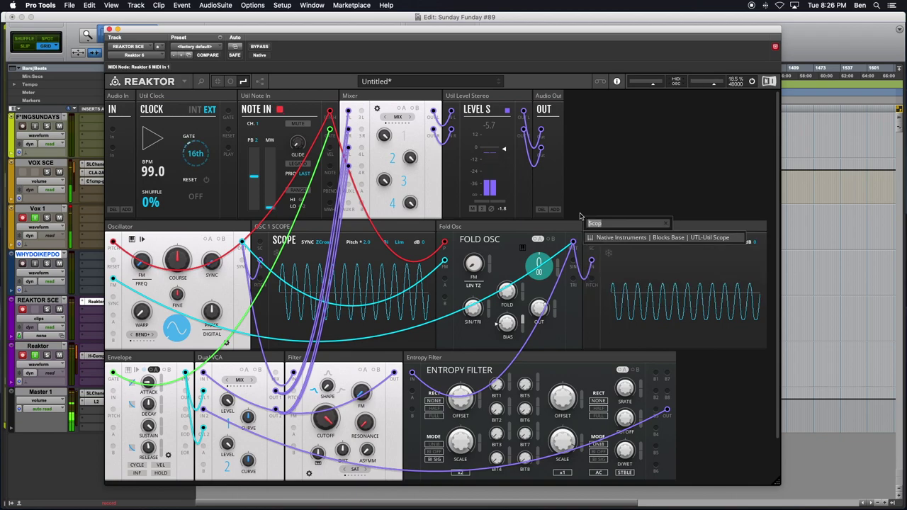
{"action": "key", "text": "Return"}
{"action": "double_click", "coordinate": [580, 216]}
{"action": "type", "text": "LFO"}
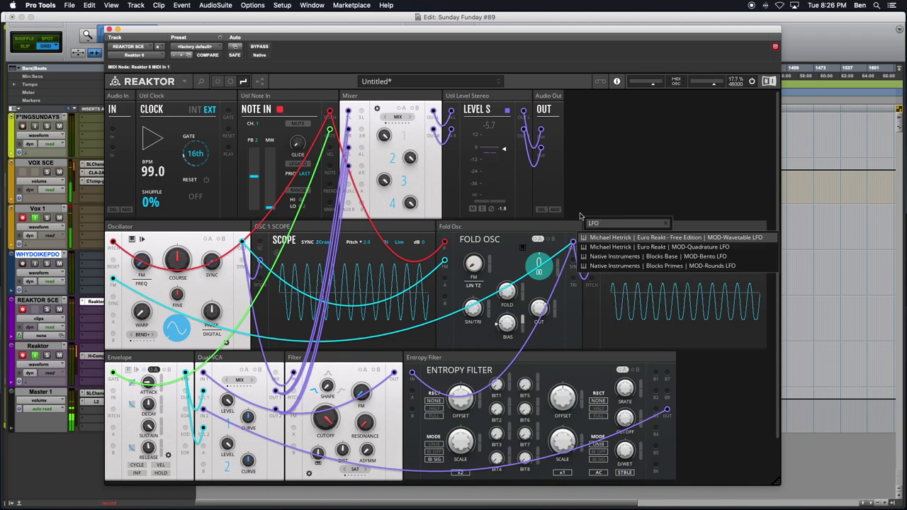
{"action": "left_click", "coordinate": [678, 260]}
{"action": "left_click_drag", "start_coordinate": [673, 232], "coordinate": [447, 280]}
- Color the wire from the Bento Box LFO to the Fold Osc's A input teal and set the LFO rate to 2.31 Hz
{"action": "right_click", "coordinate": [444, 277]}
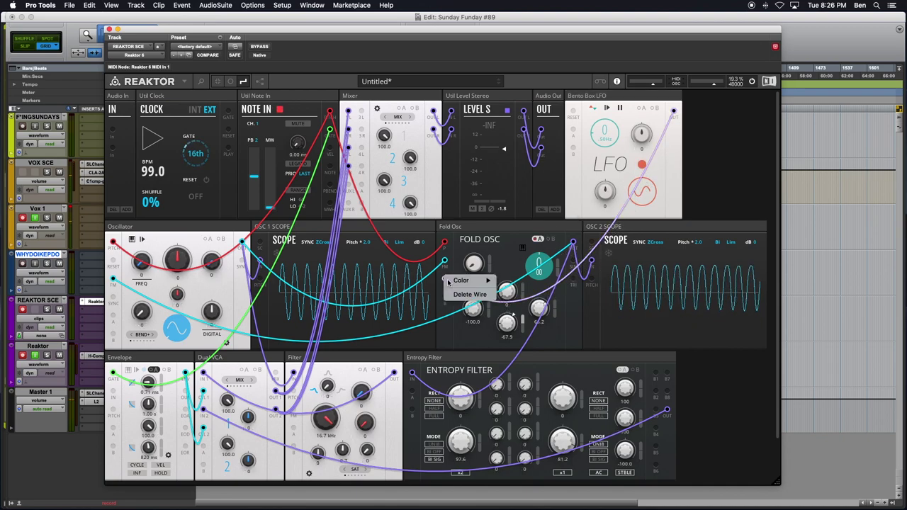
{"action": "mouse_move", "coordinate": [472, 281]}
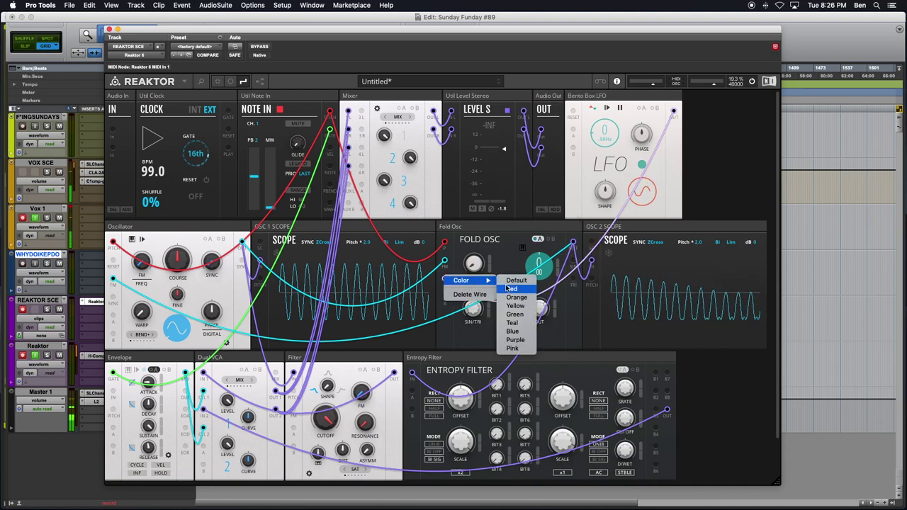
{"action": "left_click", "coordinate": [512, 322]}
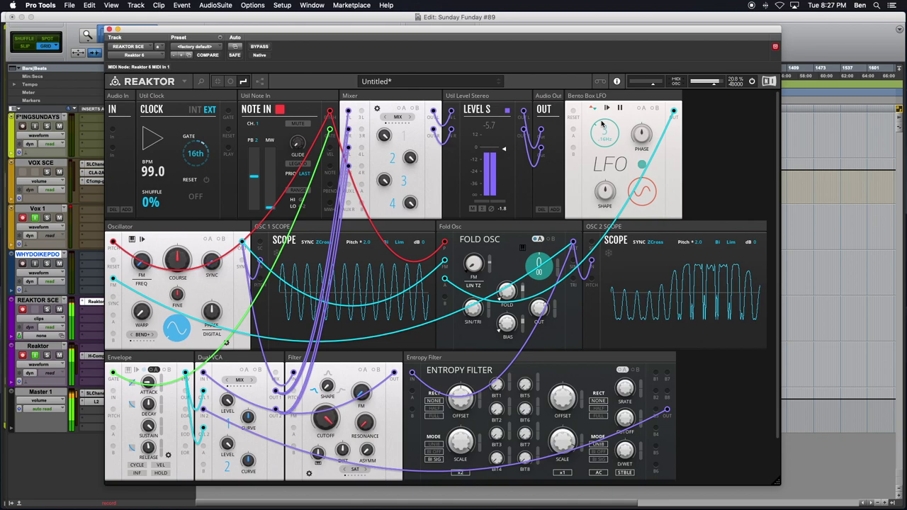
{"action": "mouse_move", "coordinate": [601, 114]}
{"action": "left_mouse_down"}
{"action": "mouse_move", "coordinate": [601, 96]}
{"action": "mouse_move", "coordinate": [593, 141]}
{"action": "mouse_move", "coordinate": [590, 126]}
{"action": "left_mouse_up"}
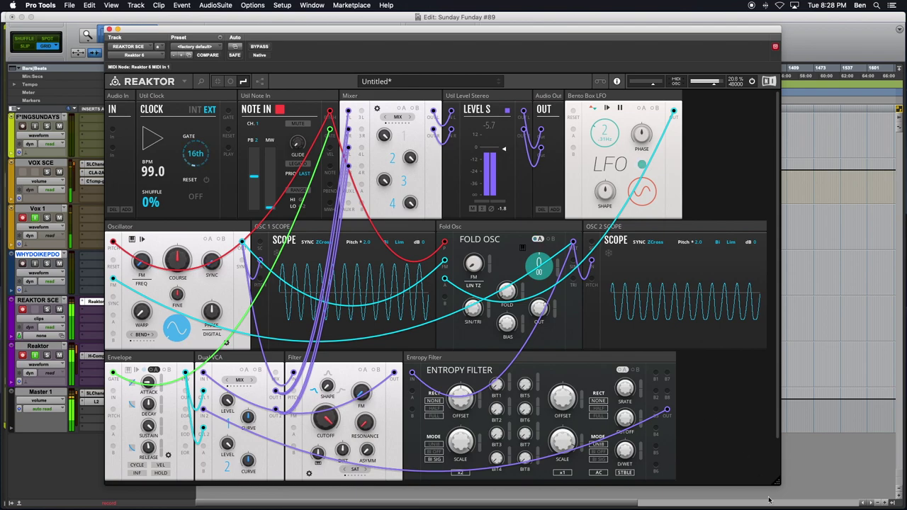
{"action": "left_click_drag", "start_coordinate": [777, 484], "coordinate": [774, 482]}
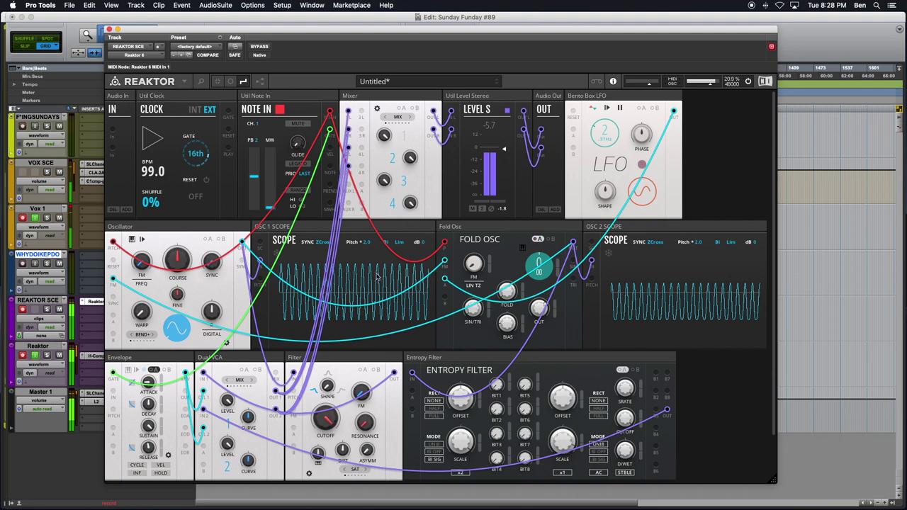
- Raise the Oscillator's WARP to bend its sine wave and lower the Fold Osc's fold amount to 0
{"action": "mouse_move", "coordinate": [141, 305]}
{"action": "left_click_drag", "start_coordinate": [141, 305], "coordinate": [138, 283]}
{"action": "mouse_move", "coordinate": [405, 152]}
{"action": "left_click_drag", "start_coordinate": [142, 315], "coordinate": [132, 279]}
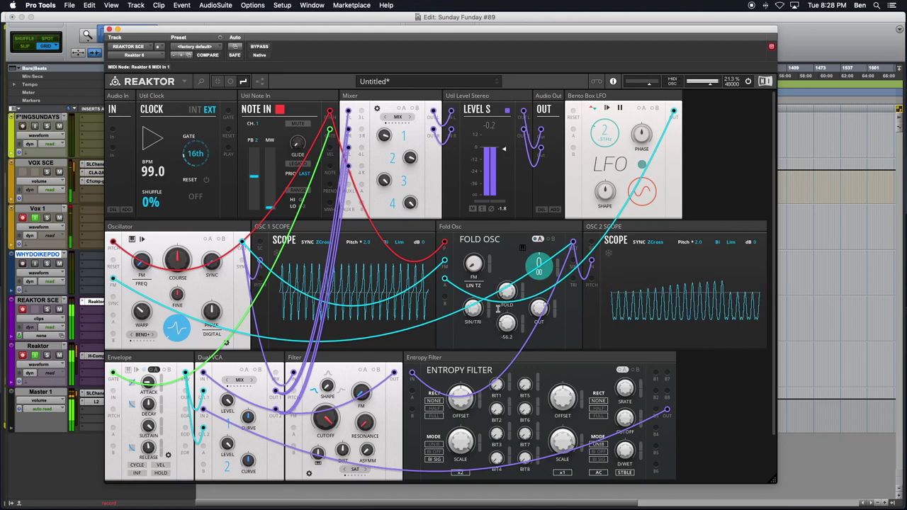
{"action": "mouse_move", "coordinate": [500, 301]}
{"action": "left_mouse_down"}
{"action": "mouse_move", "coordinate": [508, 296]}
{"action": "mouse_move", "coordinate": [494, 232]}
{"action": "mouse_move", "coordinate": [491, 314]}
{"action": "left_mouse_up"}
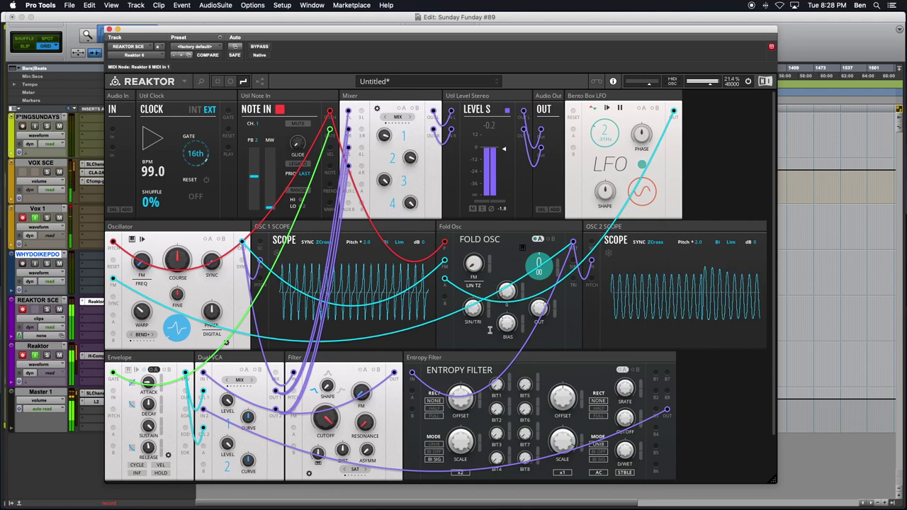